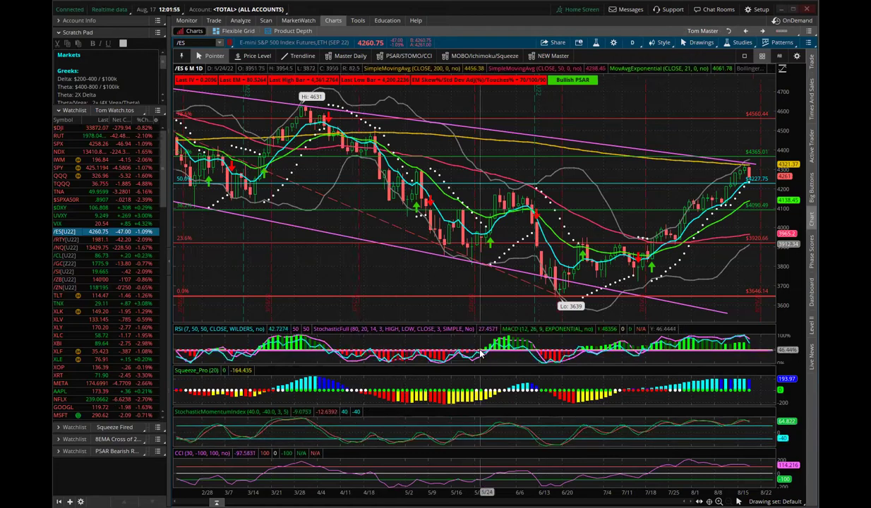
# Switch the /ES chart to the 1 Y : 1D time frame and inspect the January high and June low.
pyautogui.click(400, 56)
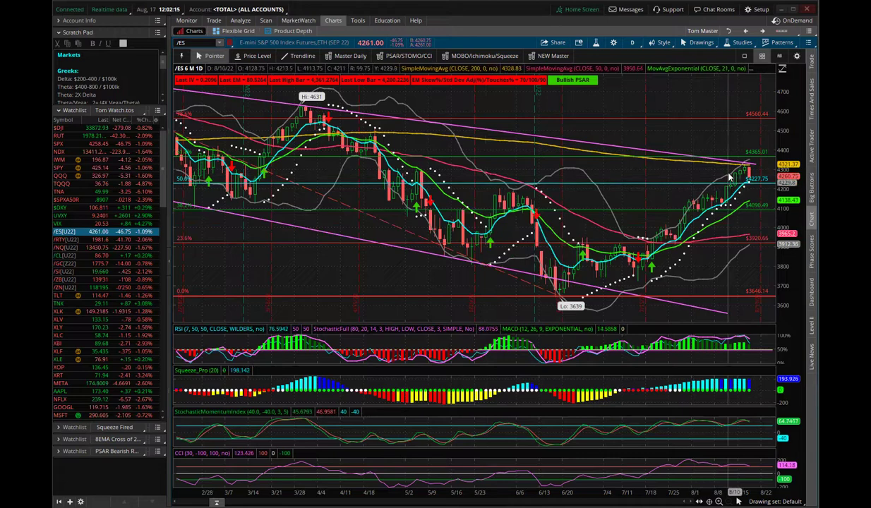
pyautogui.click(632, 42)
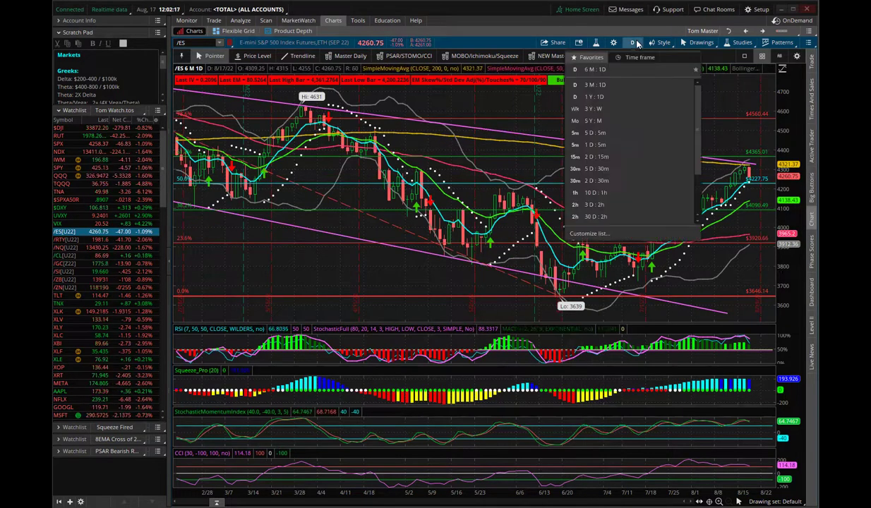
pyautogui.click(592, 96)
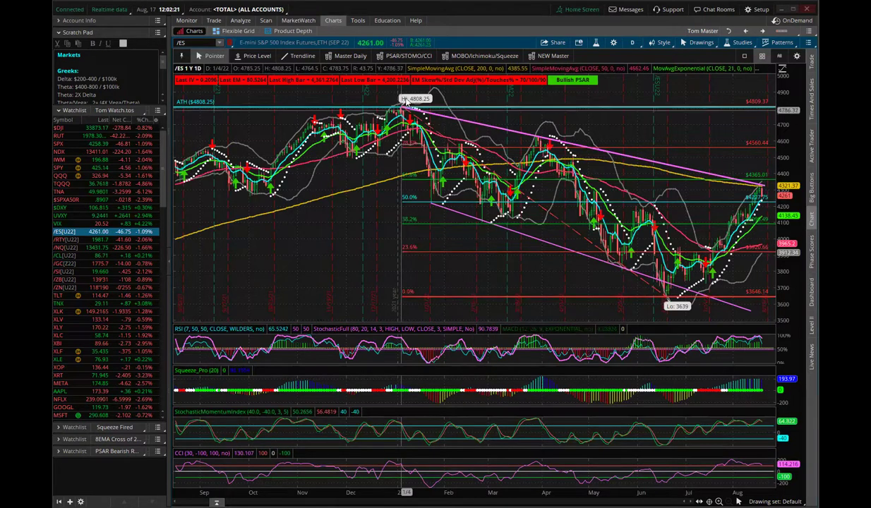
pyautogui.moveTo(401, 113)
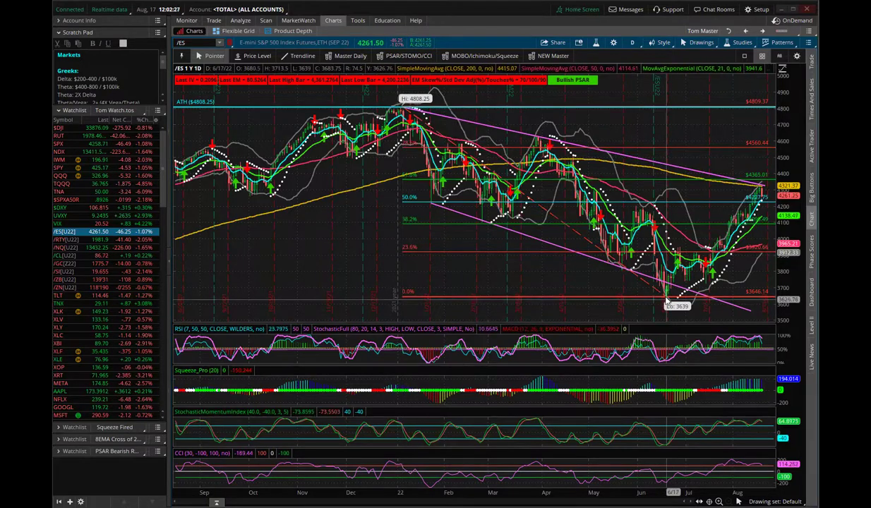
pyautogui.moveTo(665, 302)
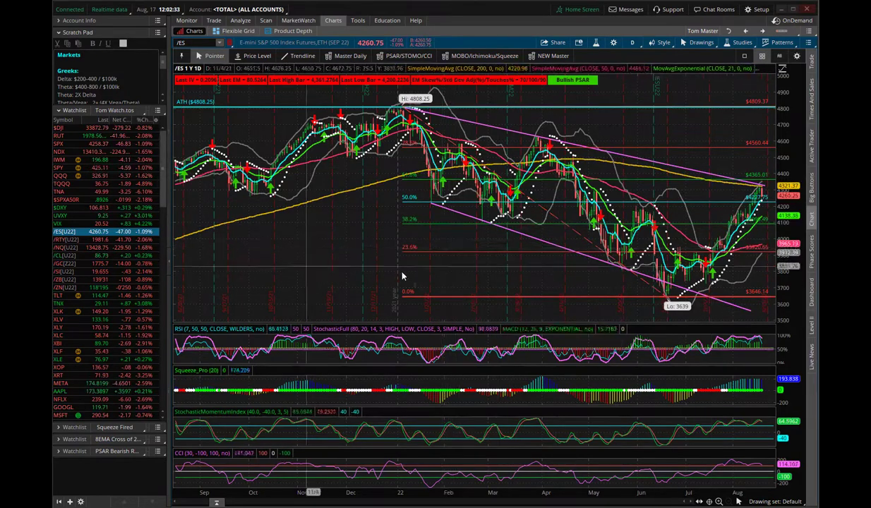
pyautogui.moveTo(413, 206)
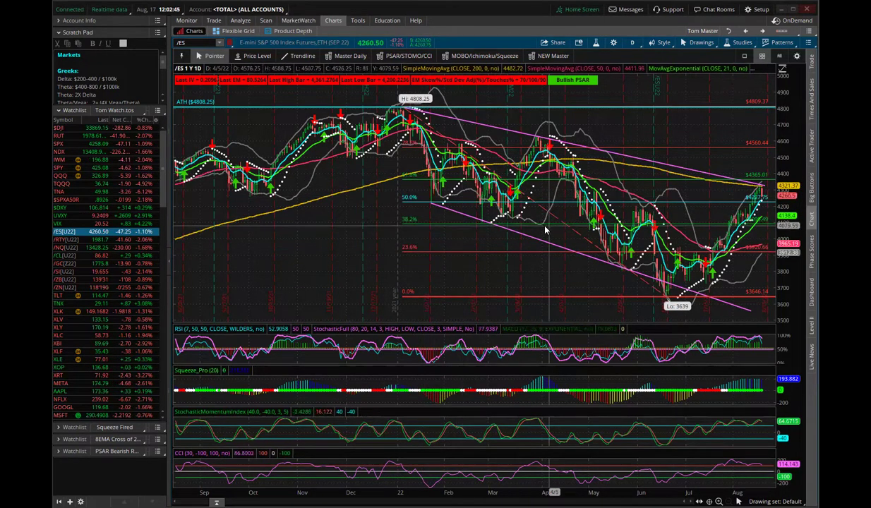
# Examine the June-to-August /ES candles up close and return the chart to the 6 M : 1D time frame.
pyautogui.moveTo(624, 122); pyautogui.dragTo(771, 124)
pyautogui.click(691, 215)
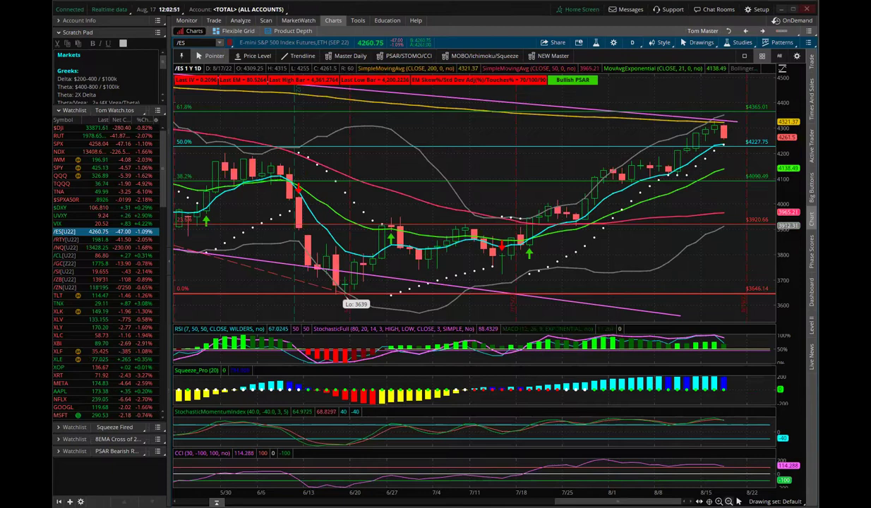
pyautogui.click(738, 501)
pyautogui.click(738, 501)
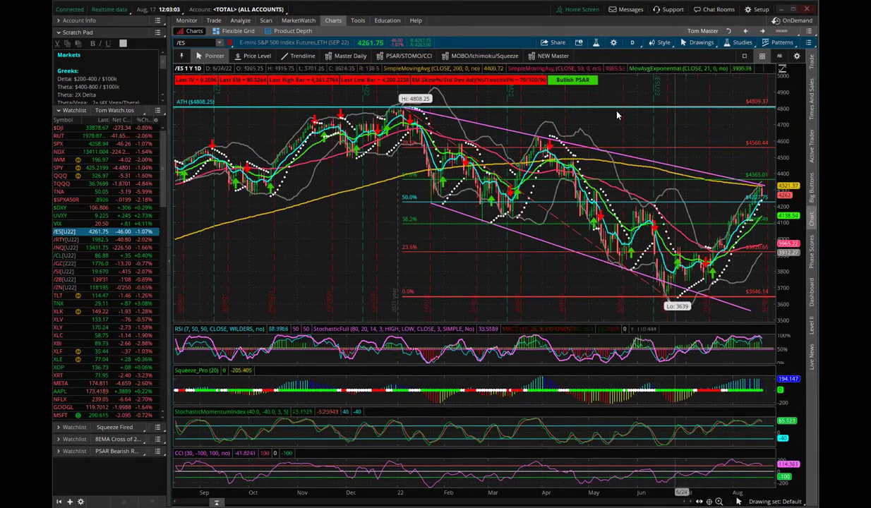
pyautogui.click(615, 42)
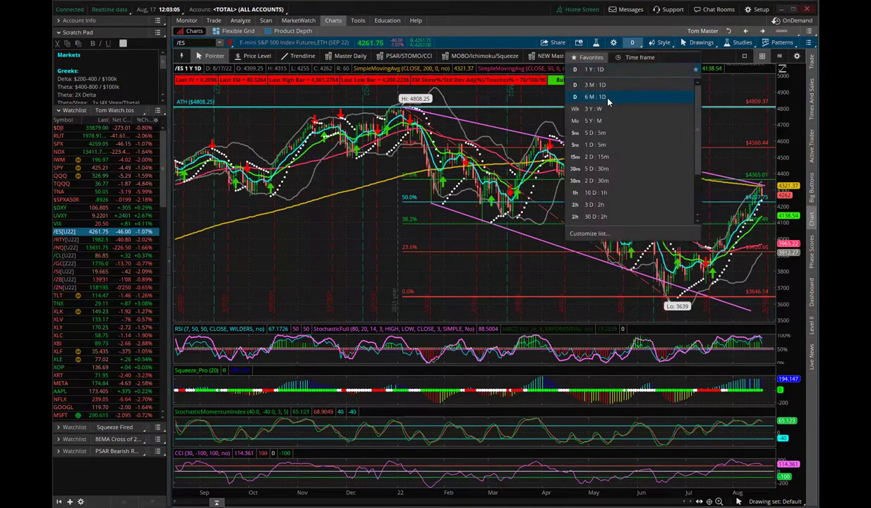
pyautogui.click(612, 93)
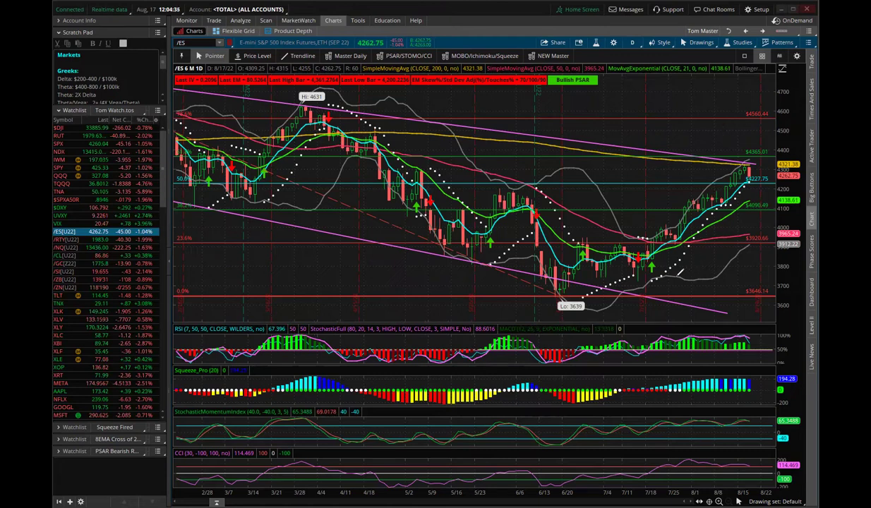
# Sketch a rising arrow beneath the July–August rally, circle the latest /ES candles and draw an upward arrow from them.
pyautogui.moveTo(664, 284)
pyautogui.mouseDown()
pyautogui.moveTo(750, 204)
pyautogui.moveTo(763, 217)
pyautogui.mouseUp()
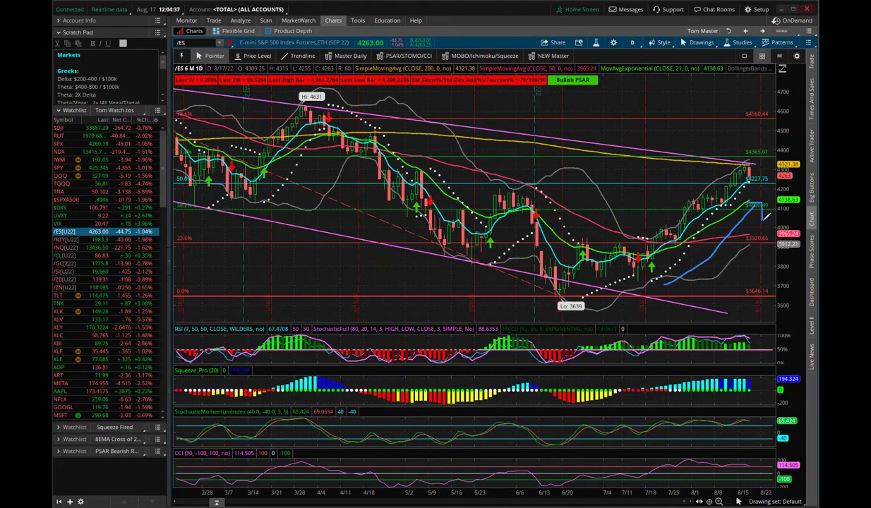
pyautogui.moveTo(759, 171)
pyautogui.mouseDown()
pyautogui.moveTo(740, 163)
pyautogui.moveTo(732, 189)
pyautogui.moveTo(758, 189)
pyautogui.moveTo(756, 167)
pyautogui.mouseUp()
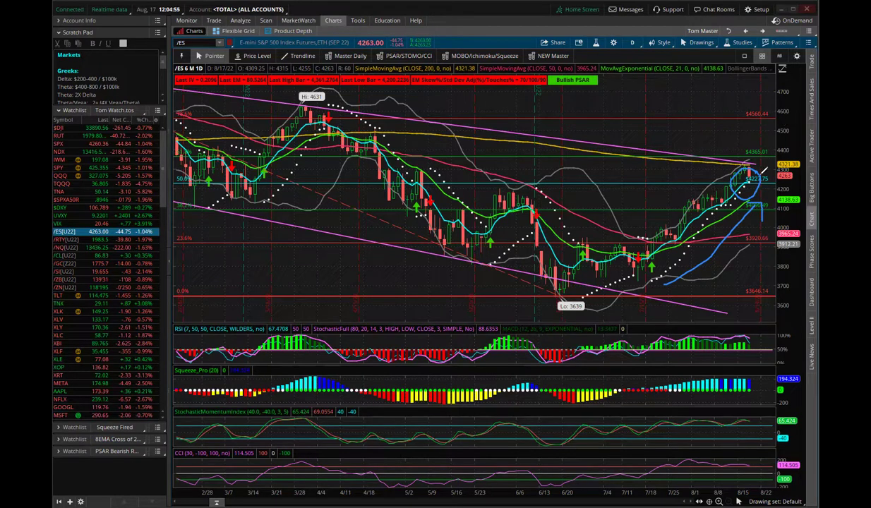
pyautogui.moveTo(752, 183); pyautogui.dragTo(771, 146)
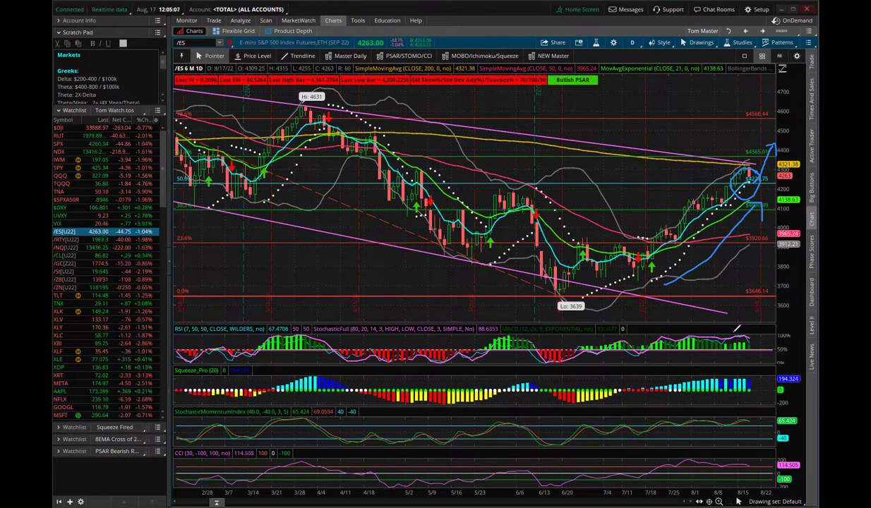
# Draw downward-turning arrows at the latest readings of the RSI, Squeeze_Pro and StochasticMomentumIndex studies.
pyautogui.moveTo(732, 337); pyautogui.dragTo(763, 340)
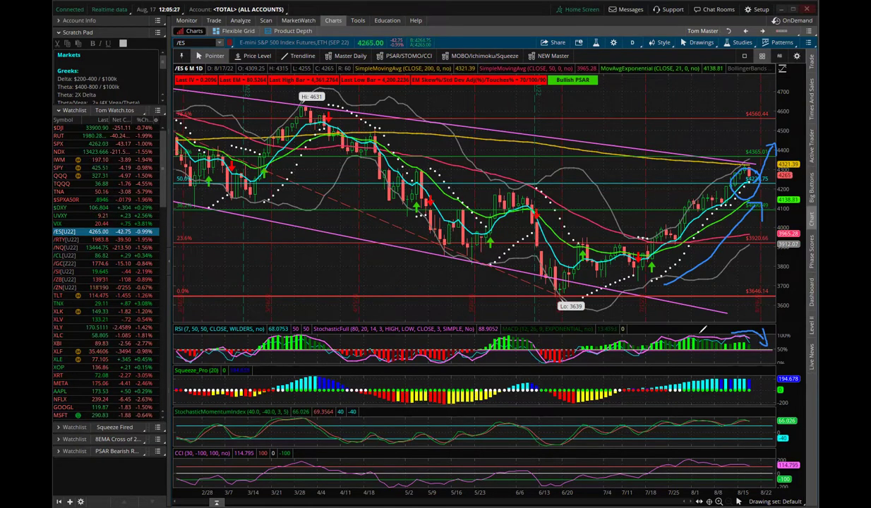
pyautogui.moveTo(694, 326); pyautogui.dragTo(758, 329)
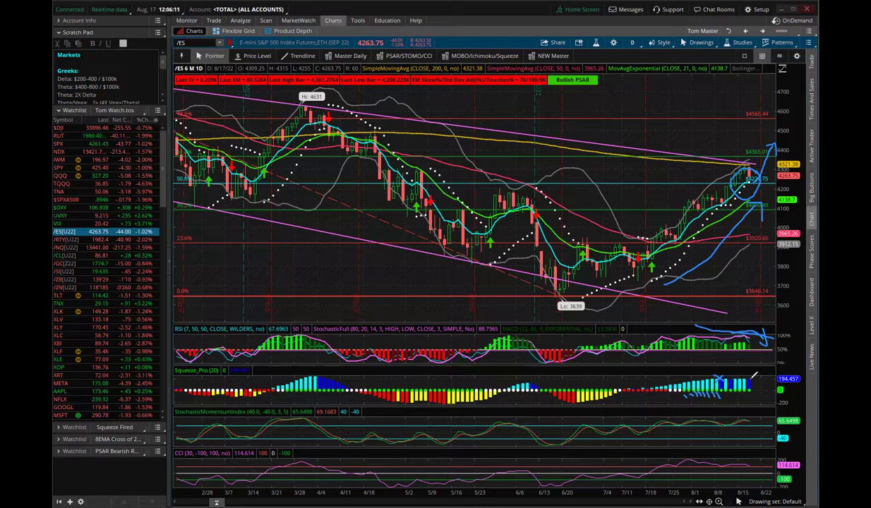
pyautogui.moveTo(711, 376); pyautogui.dragTo(757, 379)
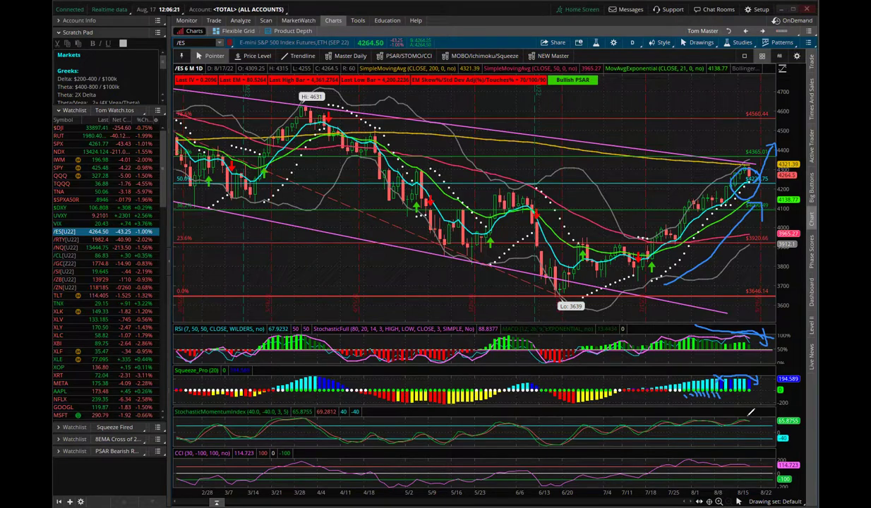
pyautogui.moveTo(744, 417); pyautogui.dragTo(761, 427)
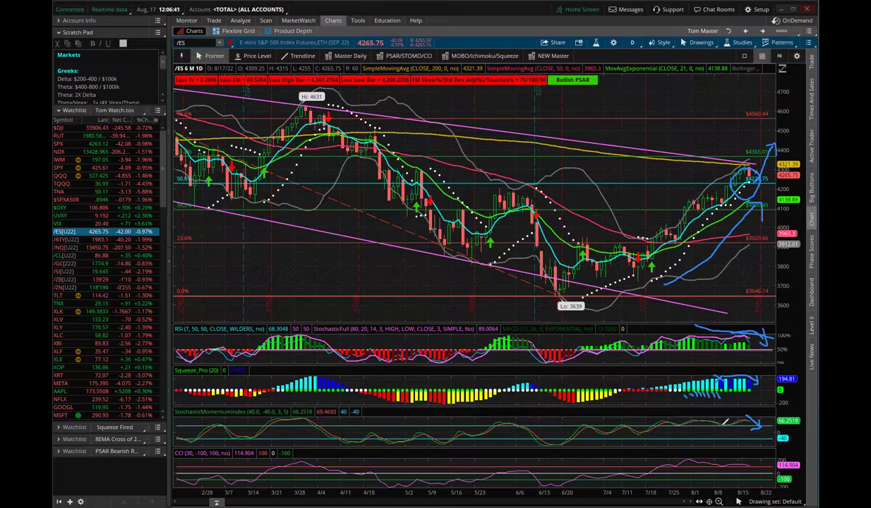
# Mark the early-June rollover on the StochasticMomentumIndex and CCI studies and draw an arrow along the price drop to the June low.
pyautogui.moveTo(521, 424); pyautogui.dragTo(544, 443)
pyautogui.moveTo(494, 166); pyautogui.dragTo(514, 199)
pyautogui.moveTo(548, 254)
pyautogui.mouseDown()
pyautogui.moveTo(544, 276)
pyautogui.moveTo(563, 297)
pyautogui.moveTo(545, 305)
pyautogui.mouseUp()
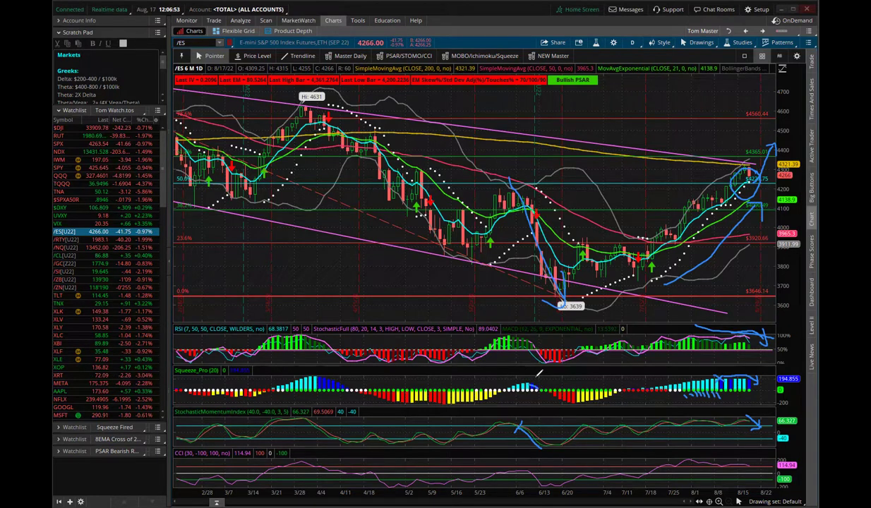
pyautogui.moveTo(516, 462); pyautogui.dragTo(536, 466)
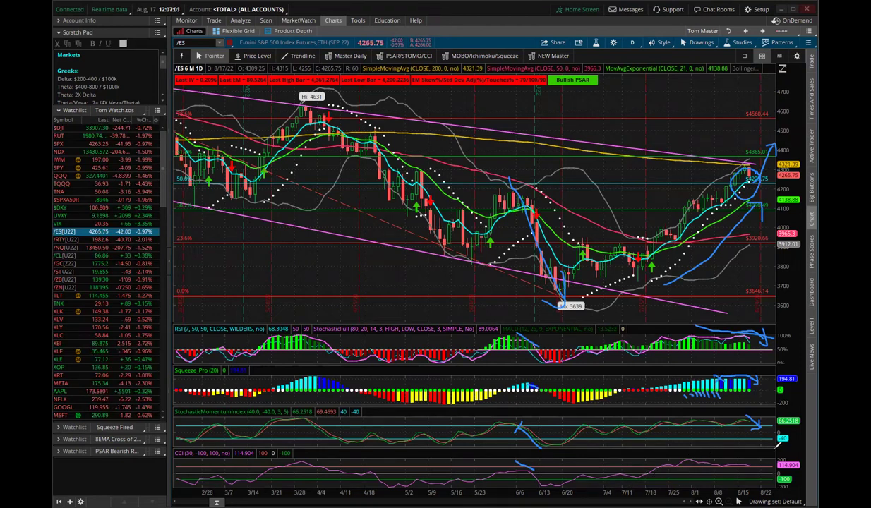
# Mark the CCI's latest value, early-August peak and mid-June trough, and draw a rising arrow along the rally from the June low.
pyautogui.moveTo(793, 453); pyautogui.dragTo(776, 451)
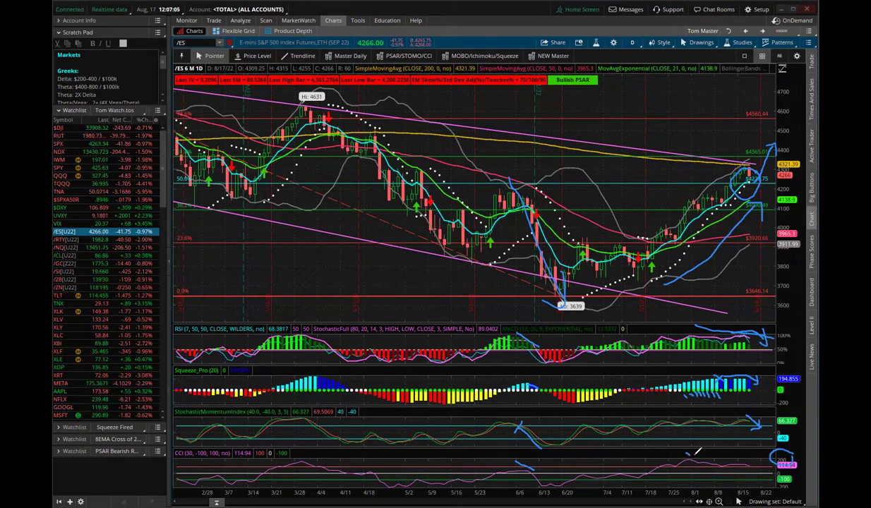
pyautogui.moveTo(694, 452); pyautogui.dragTo(687, 460)
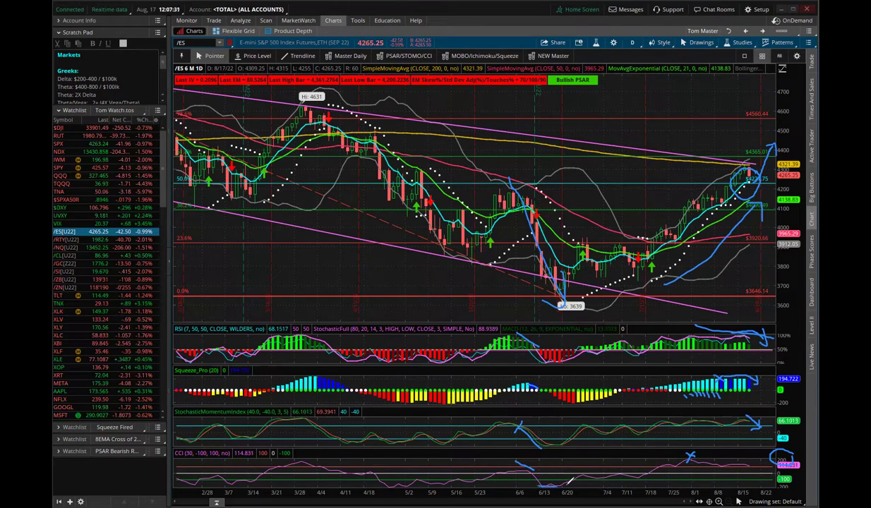
pyautogui.moveTo(525, 482); pyautogui.dragTo(594, 473)
pyautogui.moveTo(562, 295)
pyautogui.mouseDown()
pyautogui.moveTo(557, 282)
pyautogui.moveTo(577, 272)
pyautogui.mouseUp()
pyautogui.moveTo(577, 272)
pyautogui.mouseDown()
pyautogui.moveTo(581, 256)
pyautogui.moveTo(677, 189)
pyautogui.moveTo(725, 113)
pyautogui.moveTo(712, 137)
pyautogui.mouseUp()
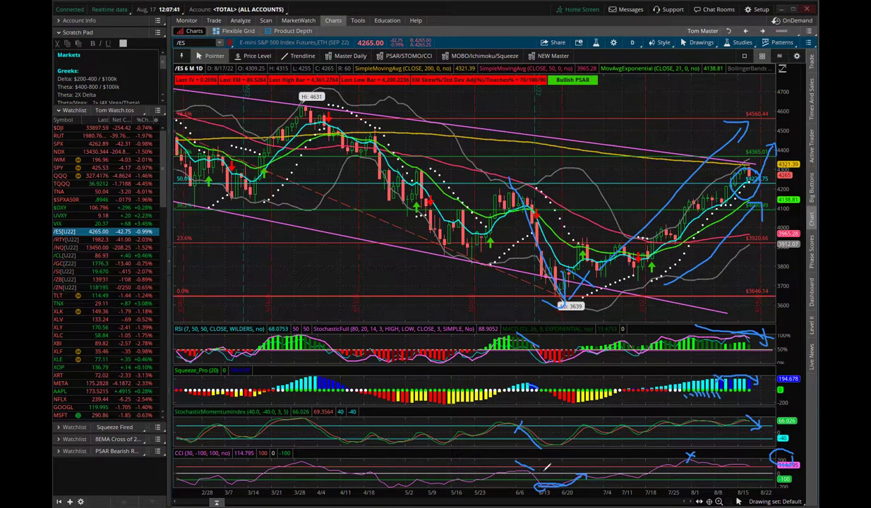
# Circle the late-March CCI peak, draw an arrow along the following price decline, and clear all freehand marks.
pyautogui.moveTo(298, 457)
pyautogui.mouseDown()
pyautogui.moveTo(296, 469)
pyautogui.moveTo(311, 465)
pyautogui.mouseUp()
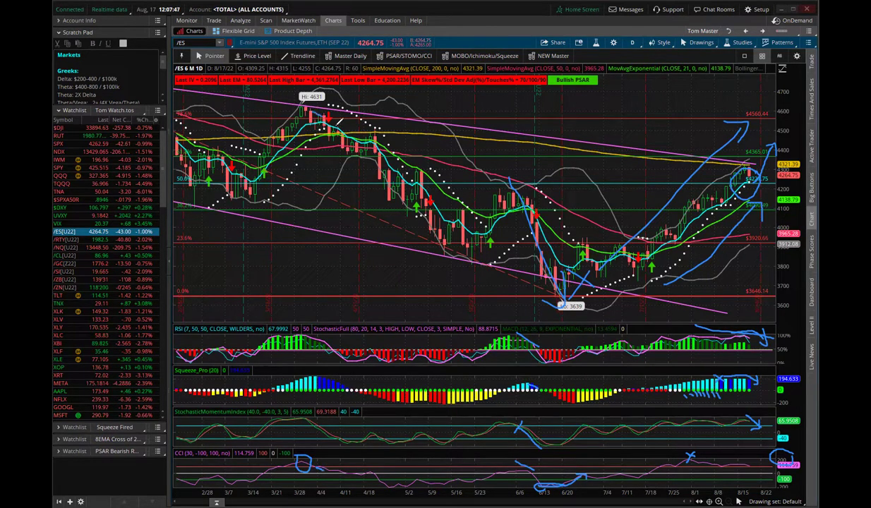
pyautogui.moveTo(326, 119); pyautogui.dragTo(438, 276)
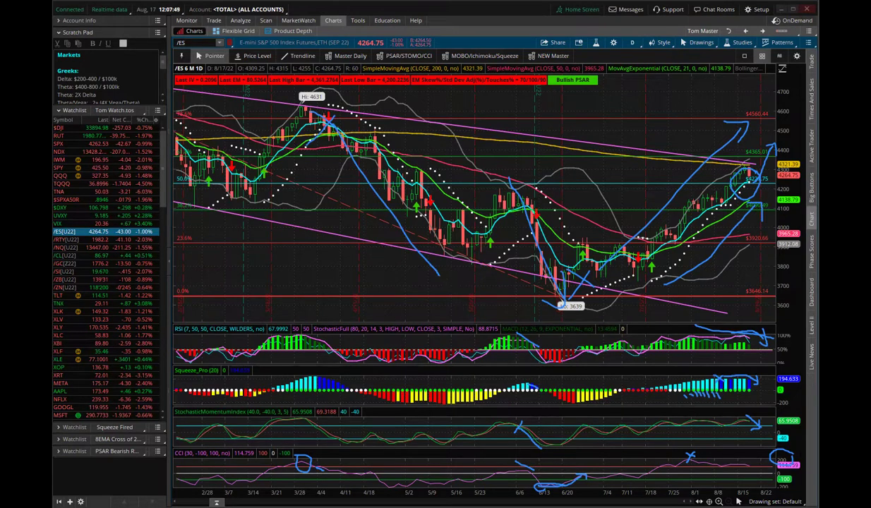
pyautogui.moveTo(414, 238); pyautogui.dragTo(409, 272)
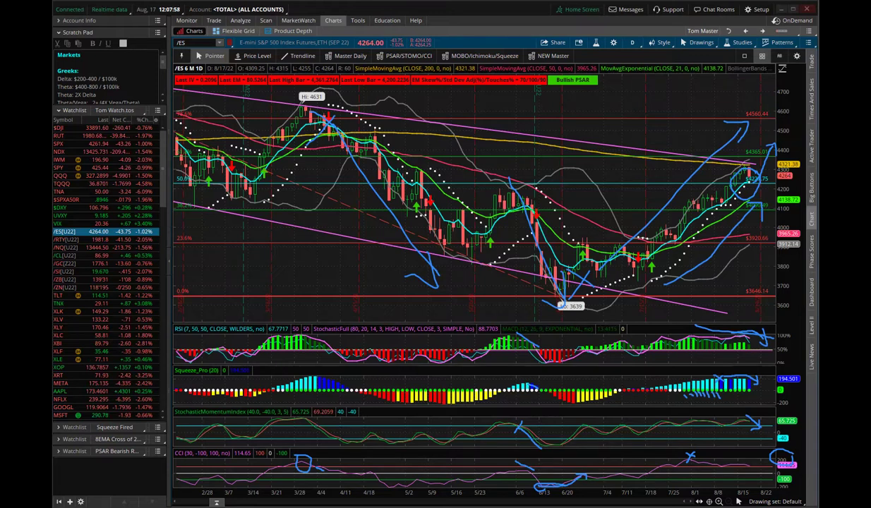
pyautogui.press('Escape')
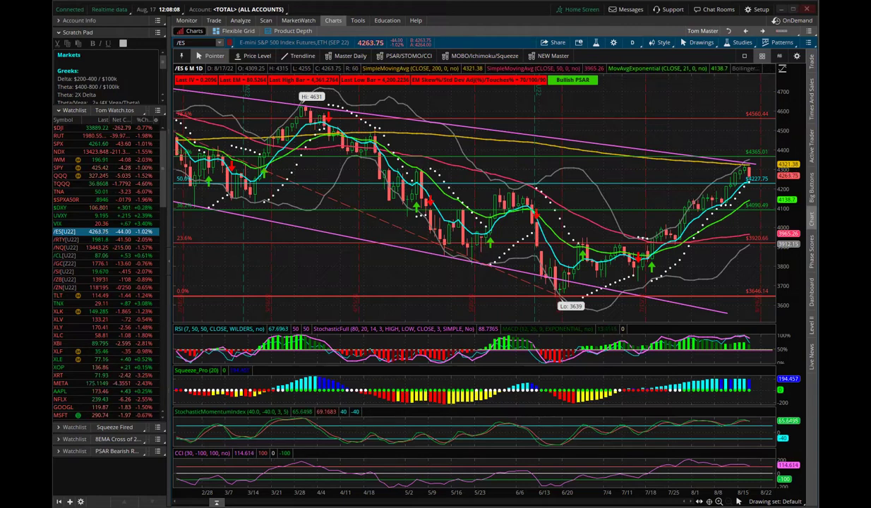
# Open the /RTY chart and mark its June price drop alongside the June and latest StochasticMomentumIndex and CCI readings.
pyautogui.click(95, 239)
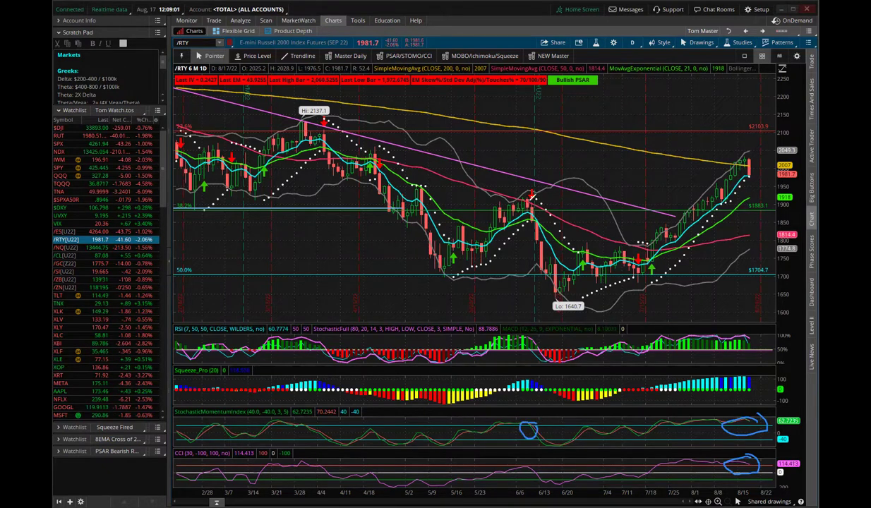
pyautogui.moveTo(522, 233); pyautogui.dragTo(539, 304)
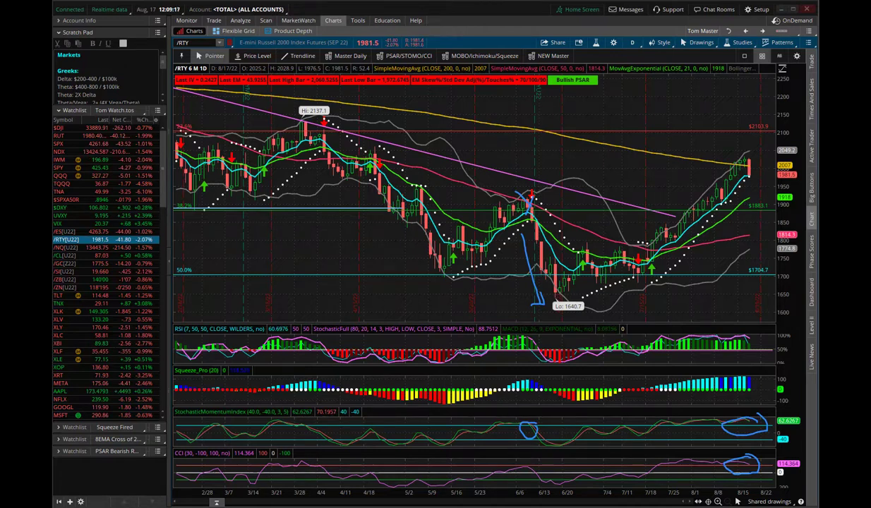
# Compare the marked June and August areas on the /NQ, /RTY and /ES charts, and clear the freehand marks.
pyautogui.click(92, 247)
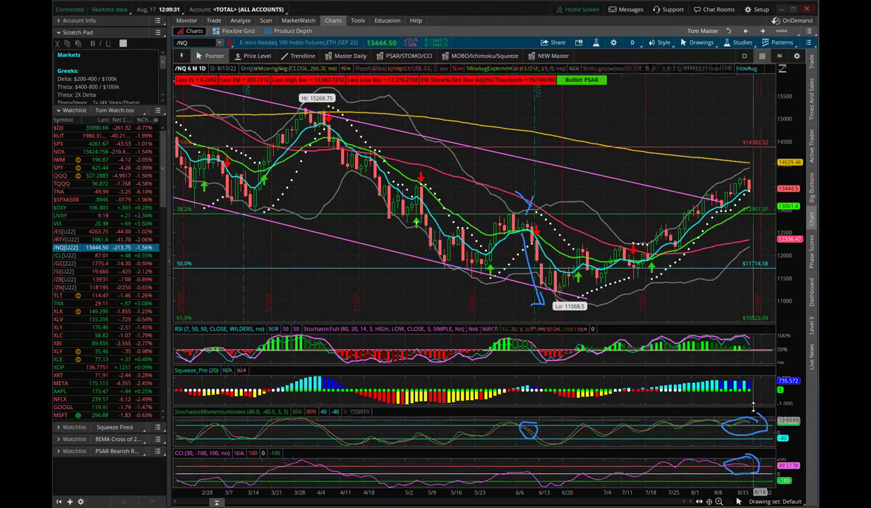
pyautogui.moveTo(530, 433); pyautogui.dragTo(525, 422)
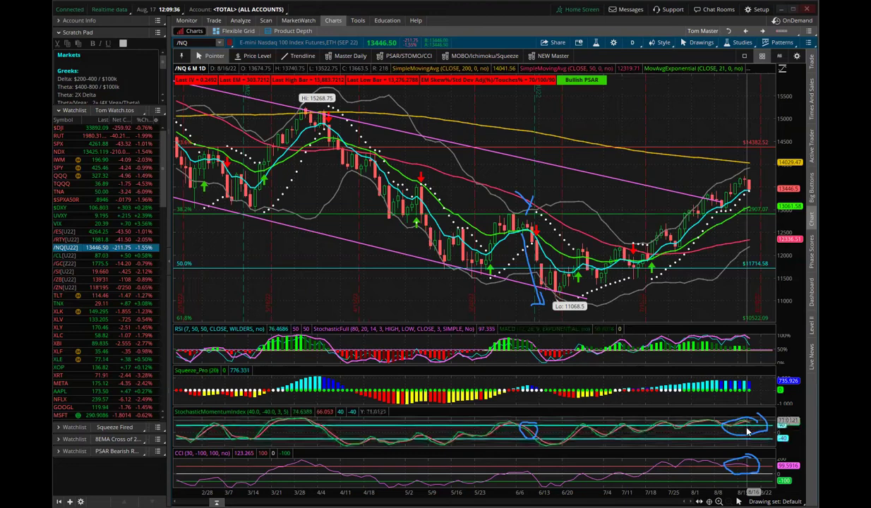
pyautogui.click(89, 241)
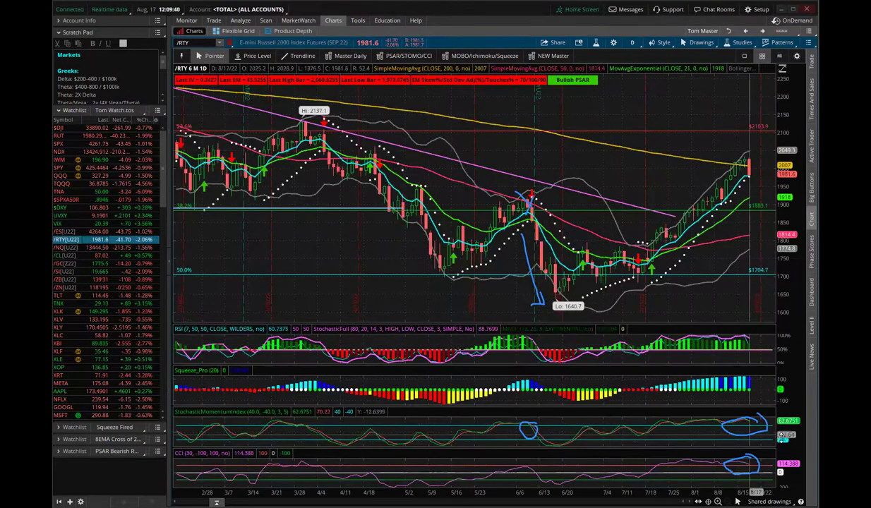
pyautogui.click(107, 233)
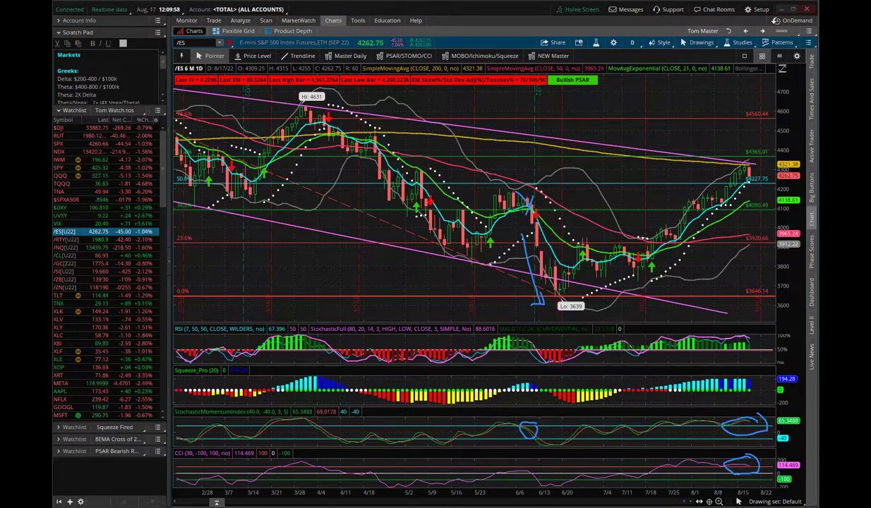
pyautogui.press('Escape')
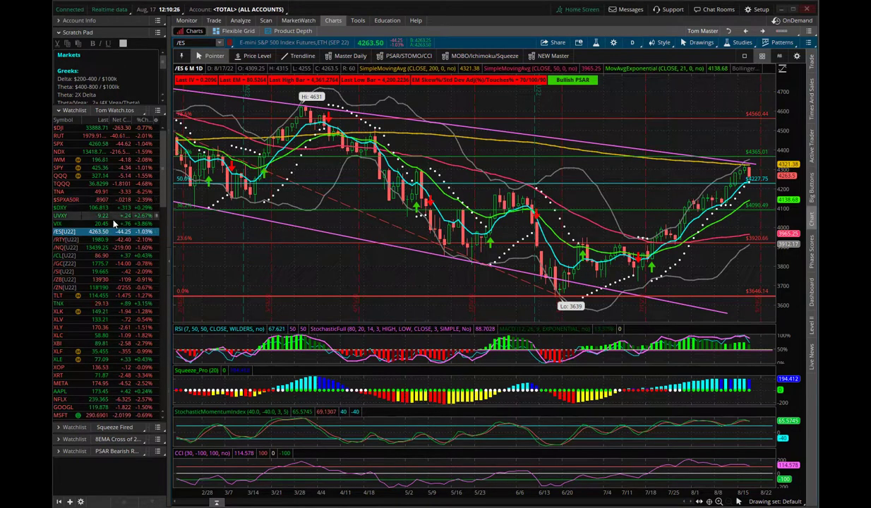
# Look through the watchlist symbols and open the /NQ chart.
pyautogui.scroll(-4, 117, 261)
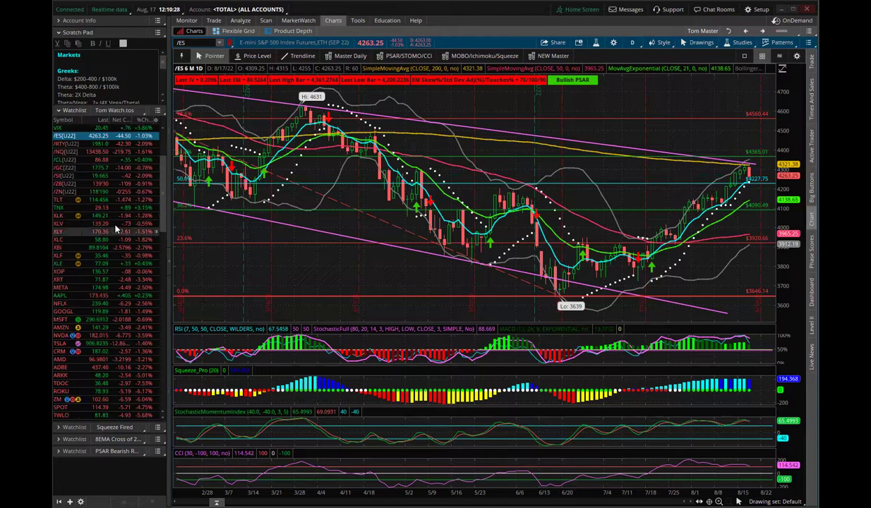
pyautogui.scroll(2, 104, 186)
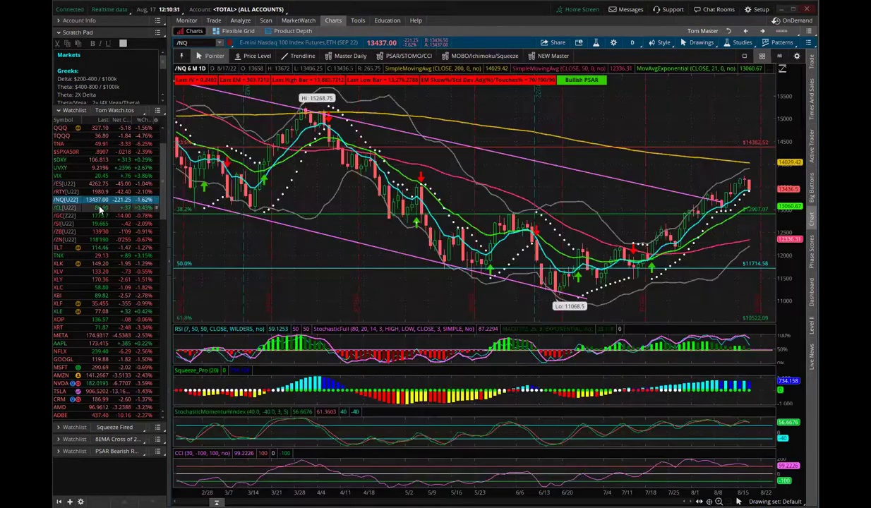
# Check the daily /CL chart, and view the /ES chart on the 3 Y : W timeframe, enlarged on the price action since late 2021.
pyautogui.click(99, 207)
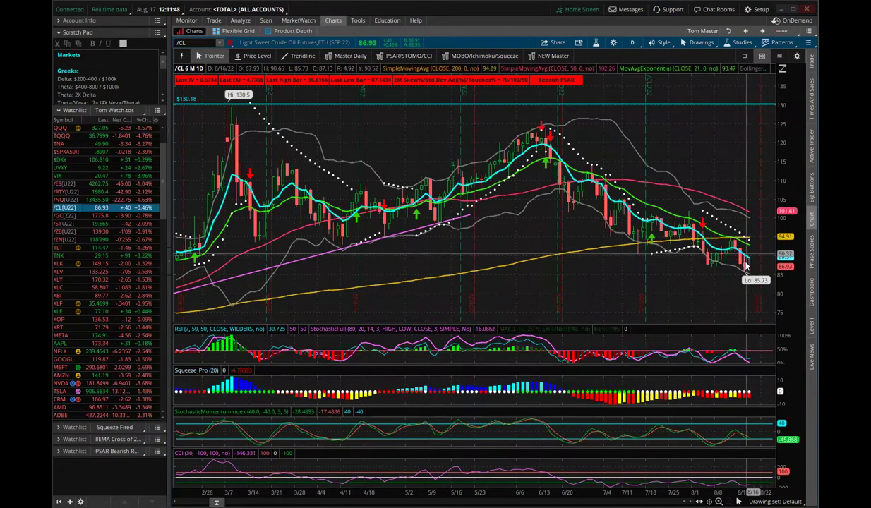
pyautogui.click(107, 186)
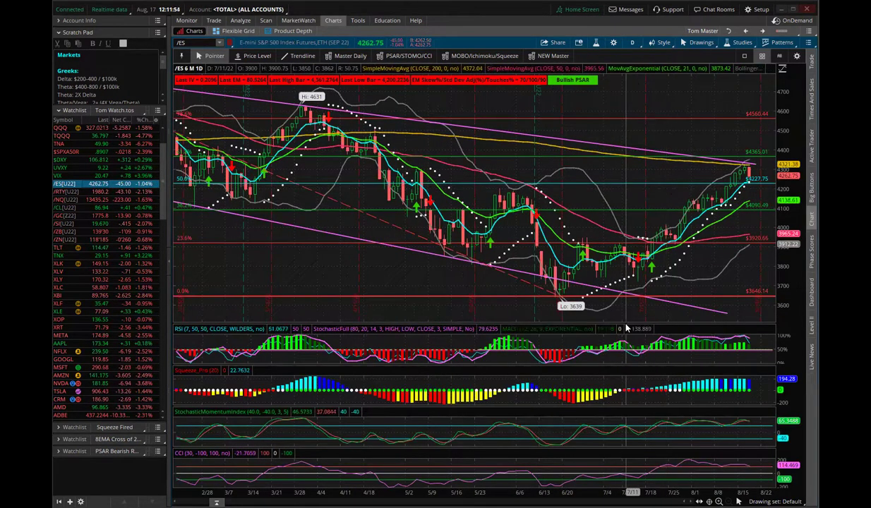
pyautogui.click(633, 43)
pyautogui.click(614, 111)
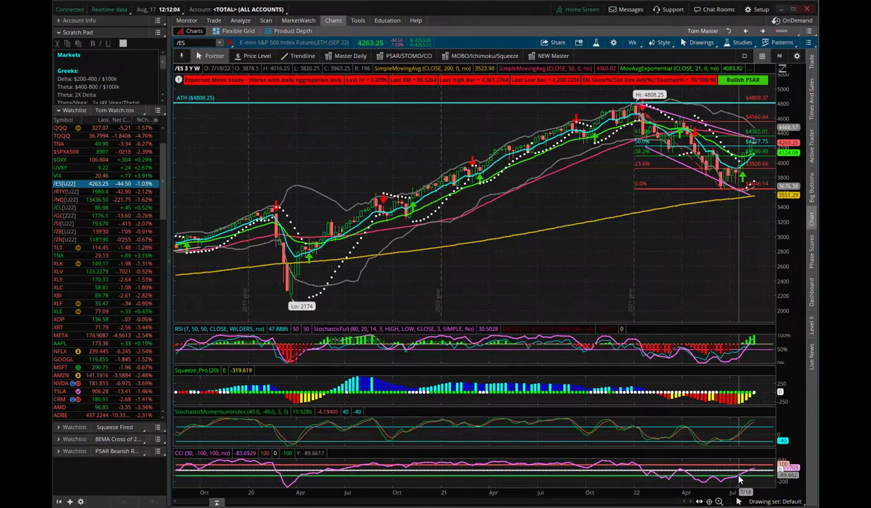
pyautogui.moveTo(583, 273); pyautogui.dragTo(747, 310)
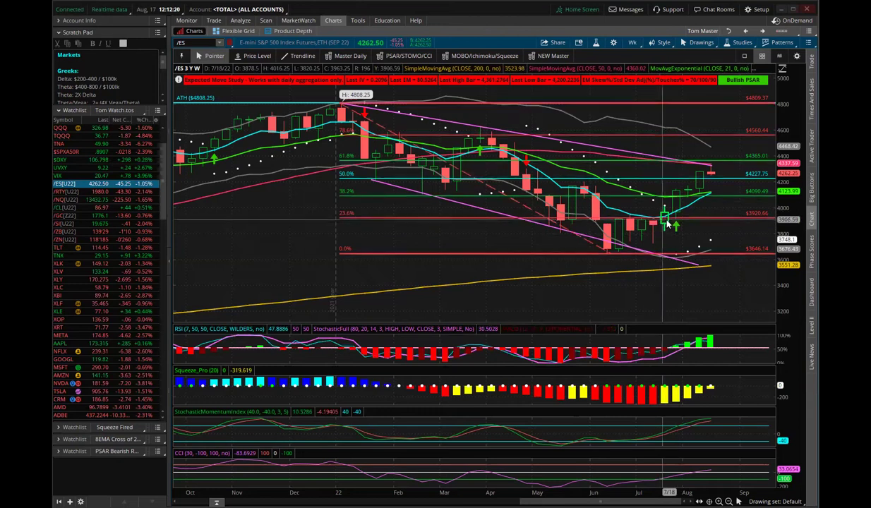
pyautogui.moveTo(676, 258)
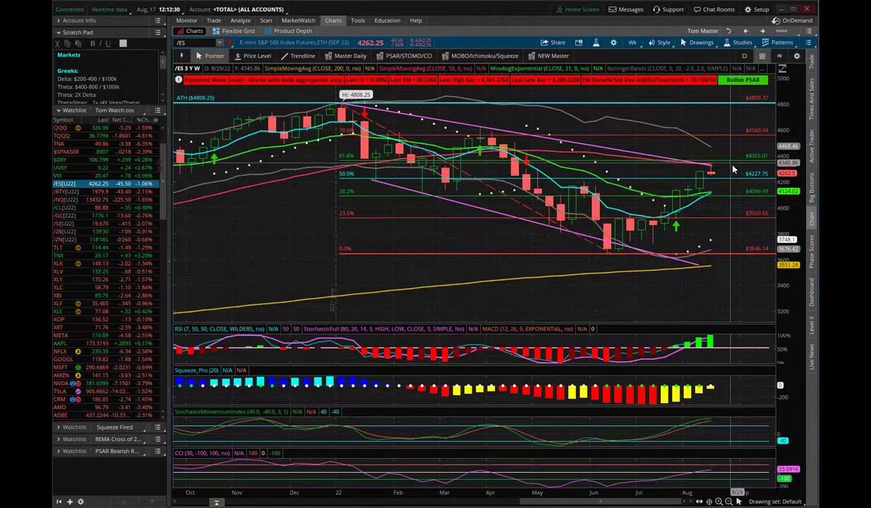
# Compare the /ES chart on the 6 M : 1D and 3 Y : W timeframes, enlarging the recent weekly candles, and return to 6 M : 1D.
pyautogui.click(632, 43)
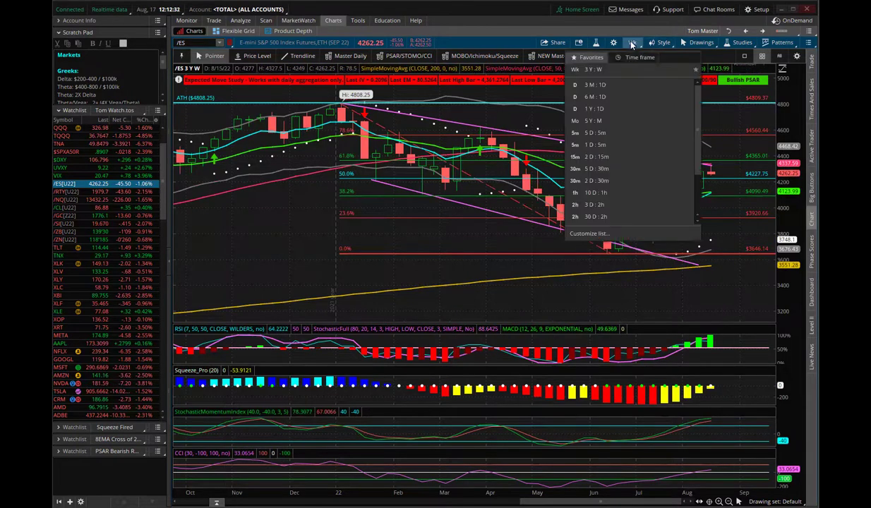
pyautogui.click(621, 95)
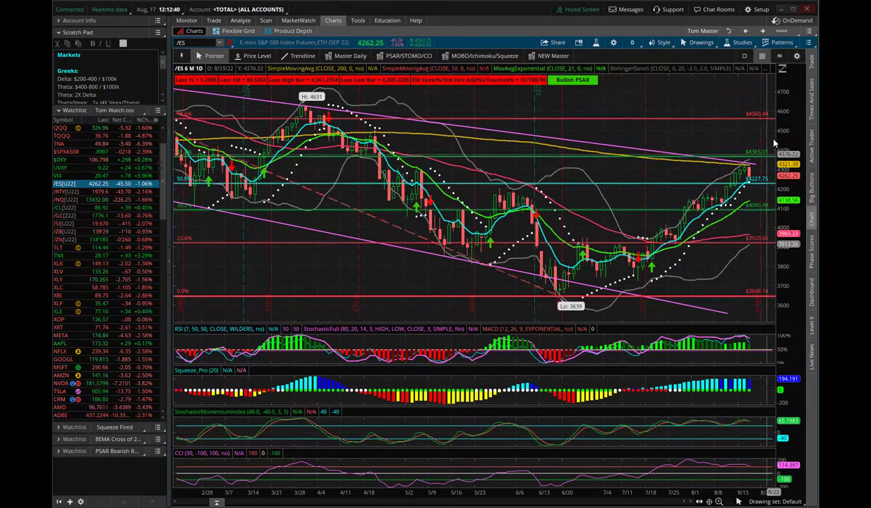
pyautogui.click(639, 44)
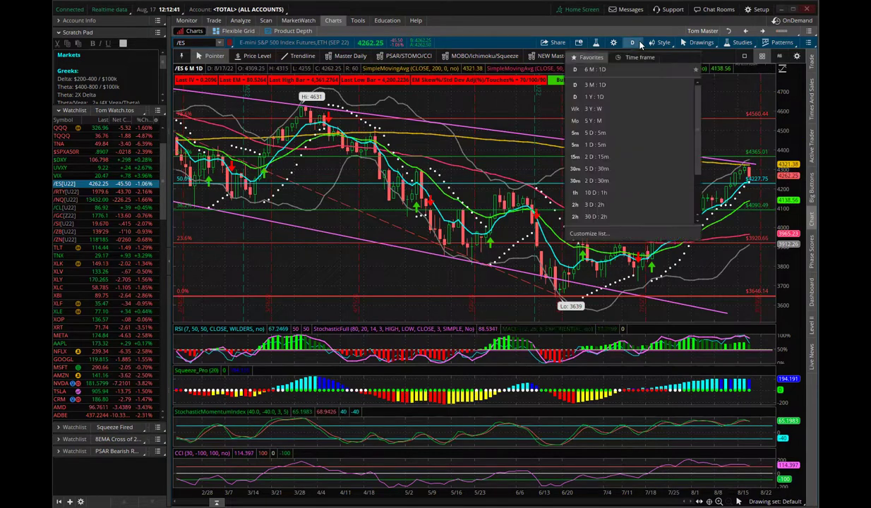
pyautogui.click(619, 110)
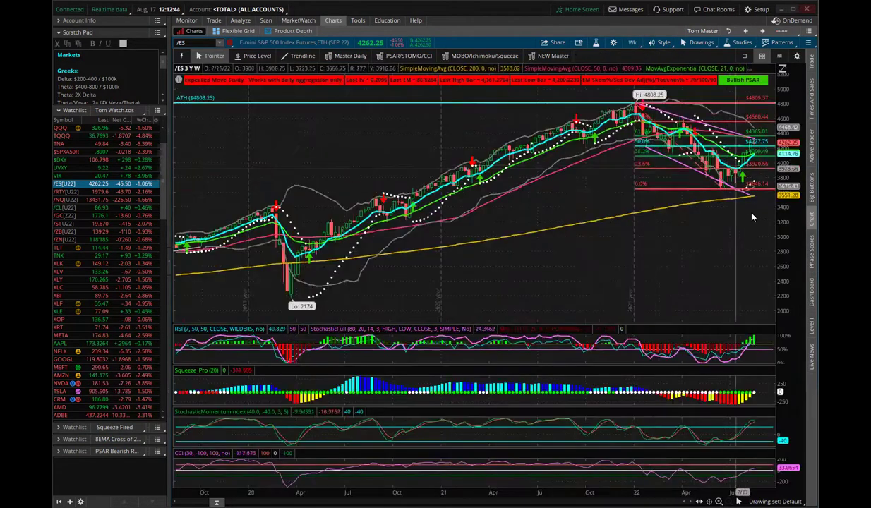
pyautogui.moveTo(526, 233); pyautogui.dragTo(759, 244)
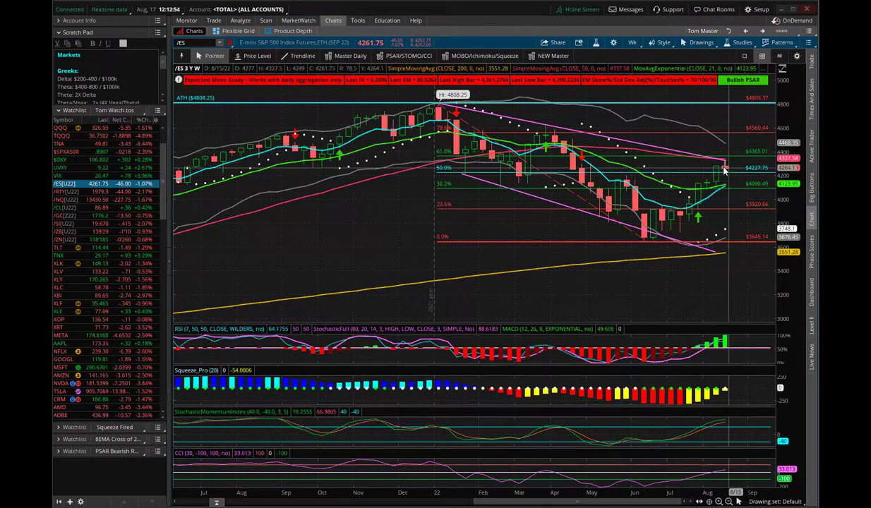
pyautogui.click(635, 43)
pyautogui.click(589, 95)
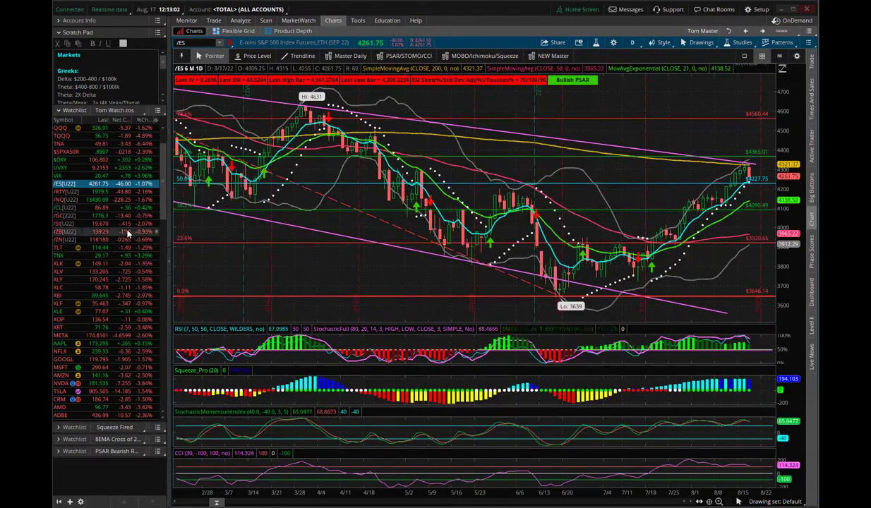
# Review the daily charts and momentum indicators of the XLK, XLV, XLY and XLC sector ETFs.
pyautogui.click(103, 263)
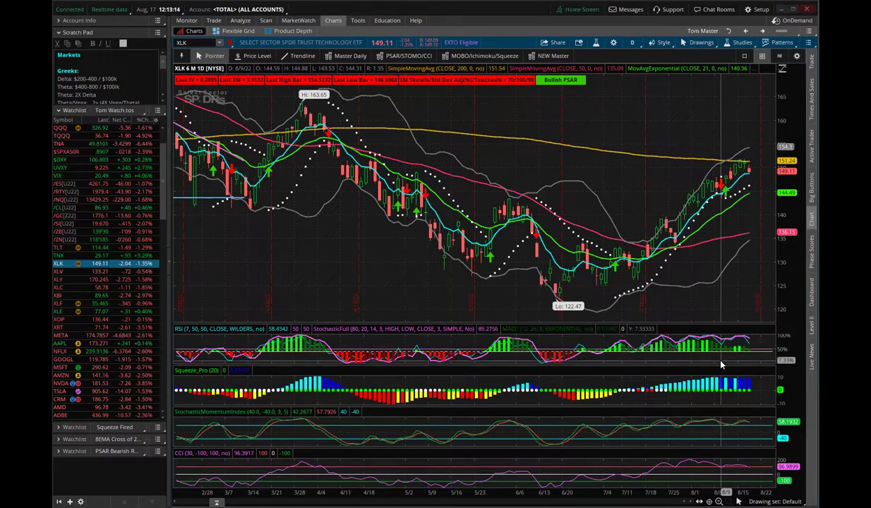
pyautogui.click(99, 272)
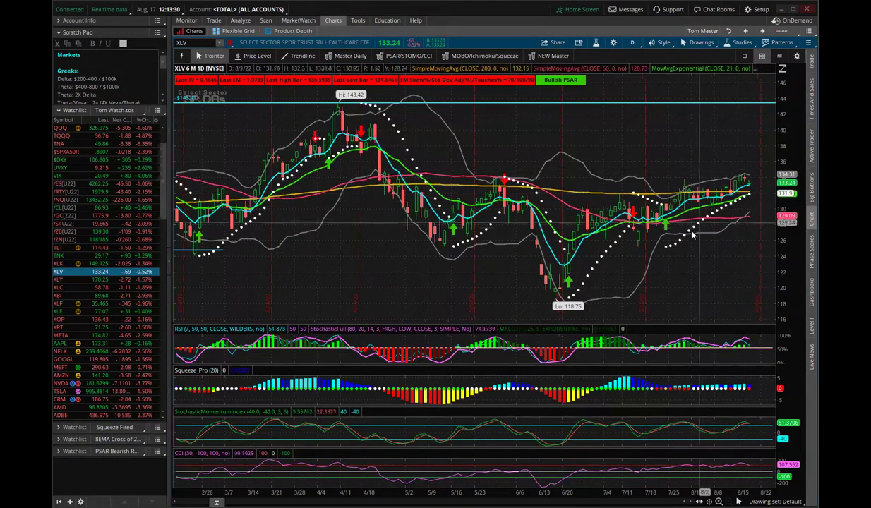
pyautogui.click(89, 280)
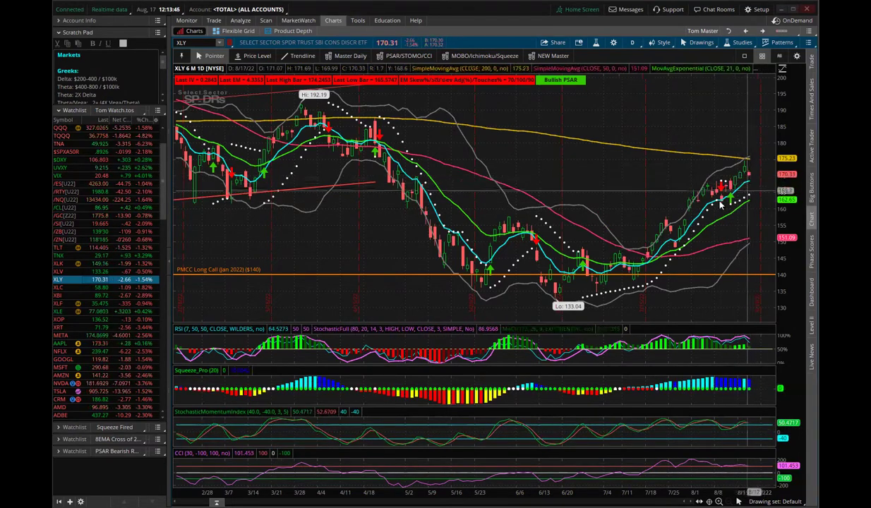
pyautogui.click(86, 287)
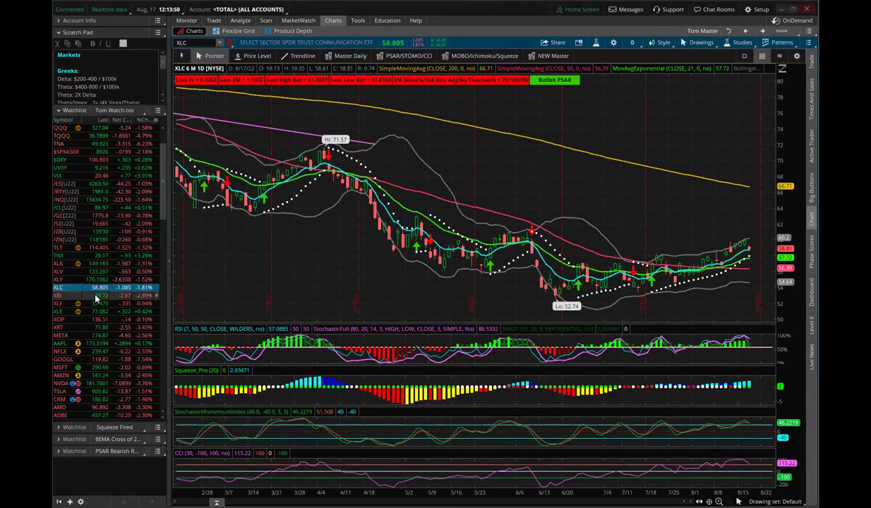
# Open the XBI chart, mark the latest turns in price, Squeeze_Pro, StochasticMomentumIndex and CCI, and clear the freehand marks.
pyautogui.click(96, 295)
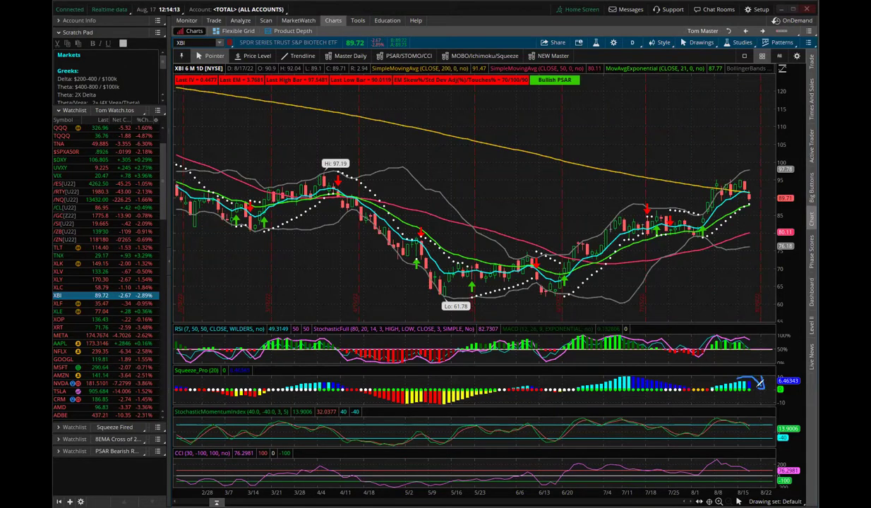
pyautogui.moveTo(741, 415); pyautogui.dragTo(756, 425)
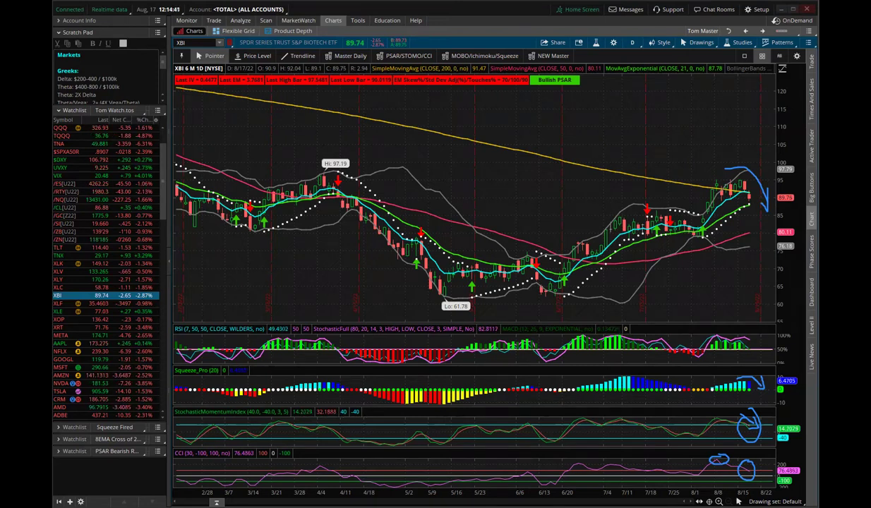
pyautogui.press('Escape')
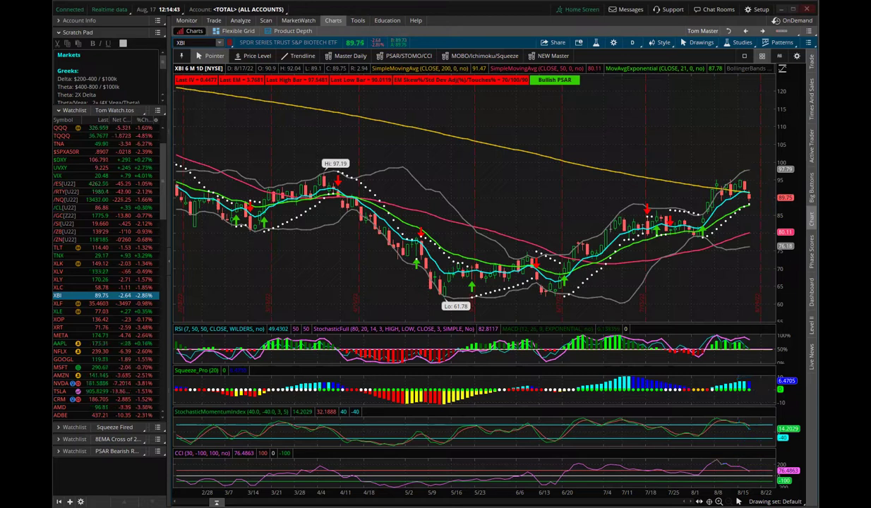
# Review the daily XLF chart enlarged from late May onward, and compare the XLE, XOP and XLK charts.
pyautogui.click(101, 303)
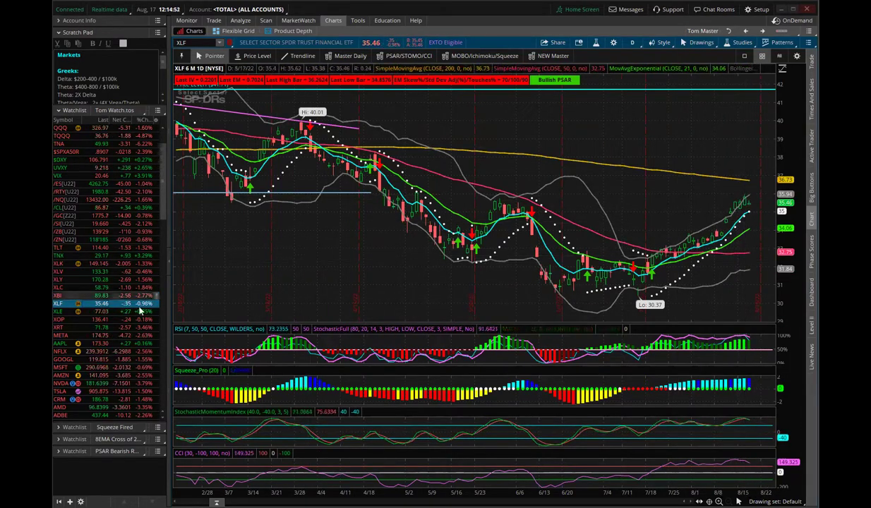
pyautogui.moveTo(757, 186)
pyautogui.mouseDown()
pyautogui.moveTo(663, 225)
pyautogui.moveTo(705, 224)
pyautogui.moveTo(523, 224)
pyautogui.mouseUp()
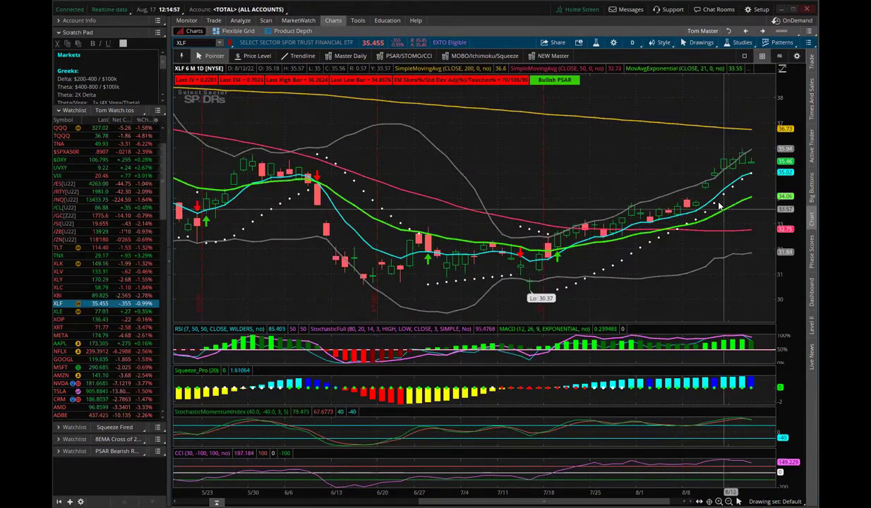
pyautogui.click(100, 311)
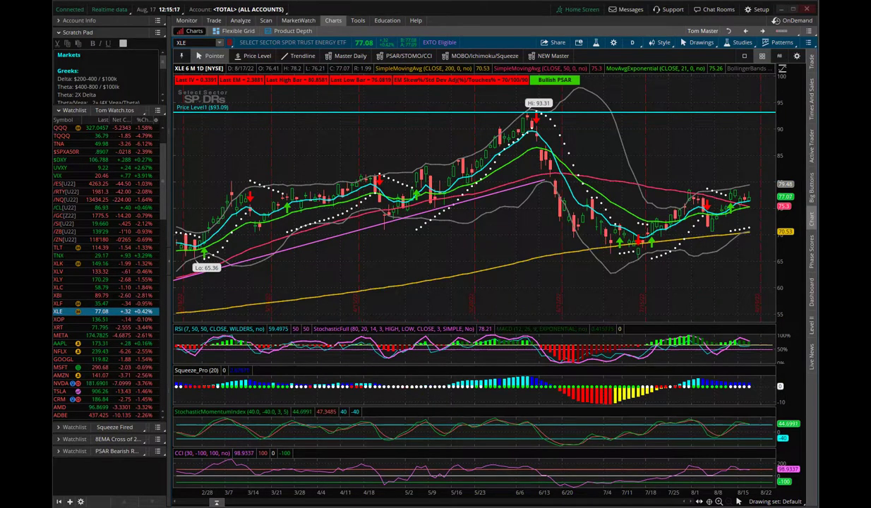
pyautogui.click(95, 319)
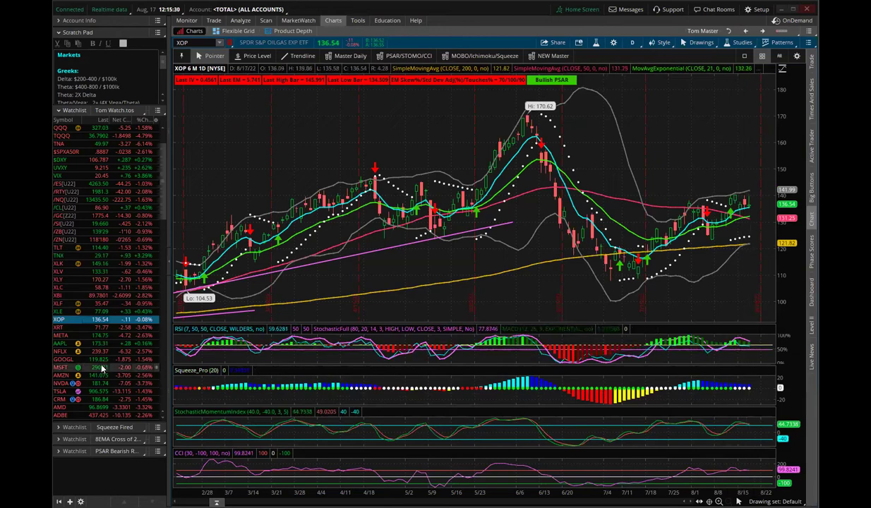
pyautogui.click(105, 263)
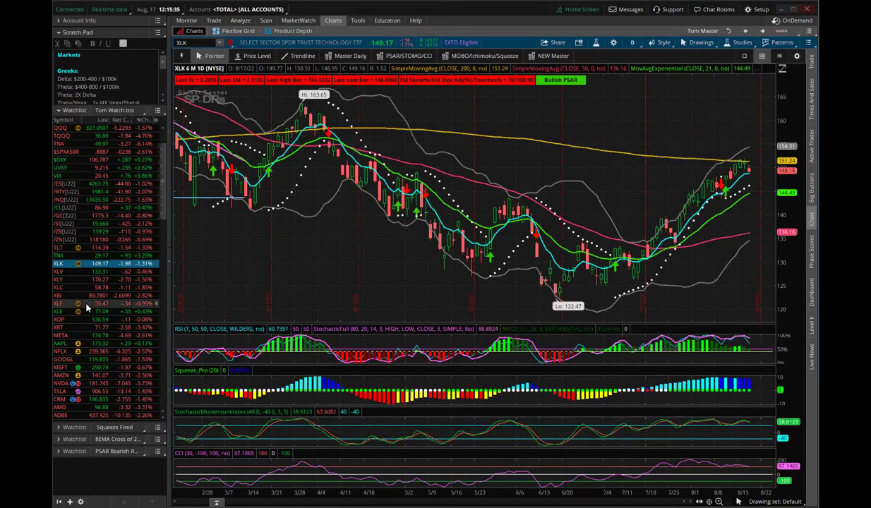
# Open the XRT chart, view it on the 3 Y : W timeframe, and return it to 6 M : 1D.
pyautogui.click(99, 329)
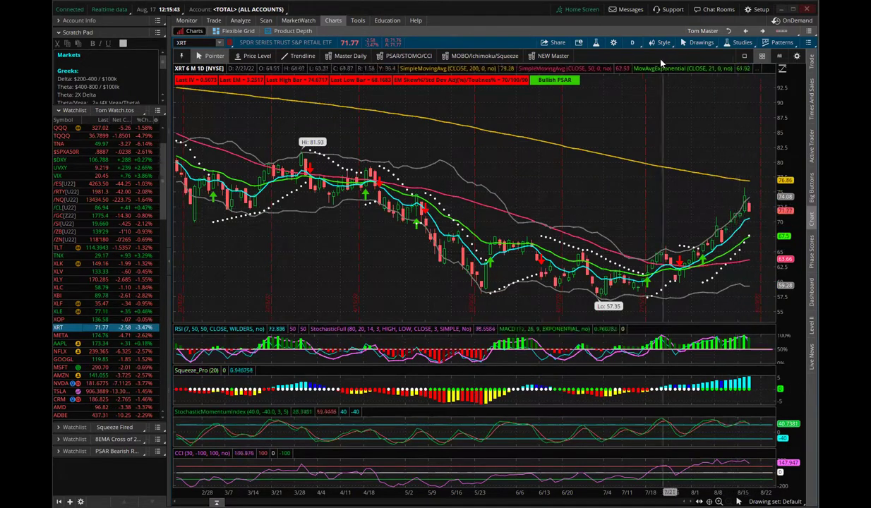
pyautogui.click(631, 42)
pyautogui.click(605, 111)
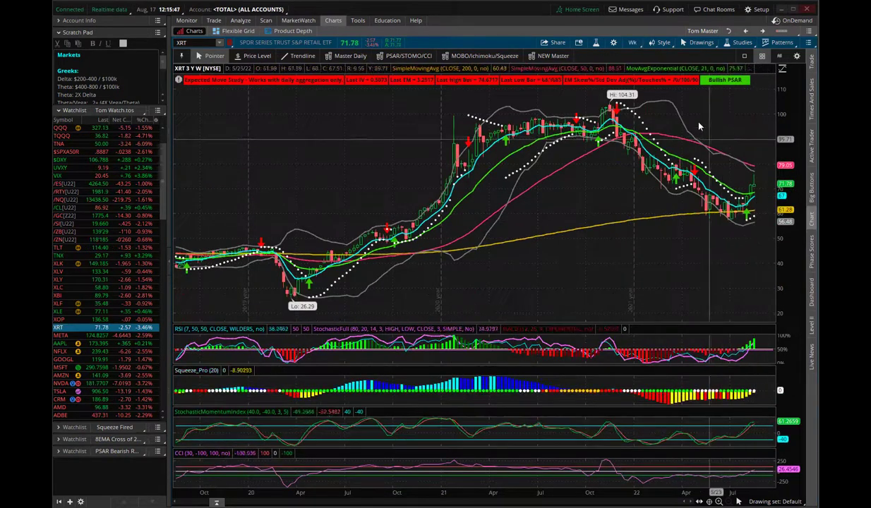
pyautogui.click(633, 44)
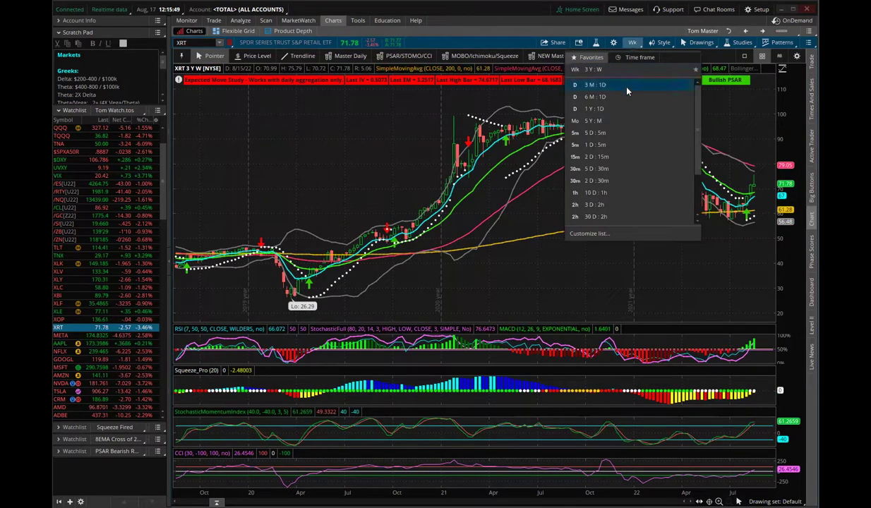
pyautogui.click(601, 94)
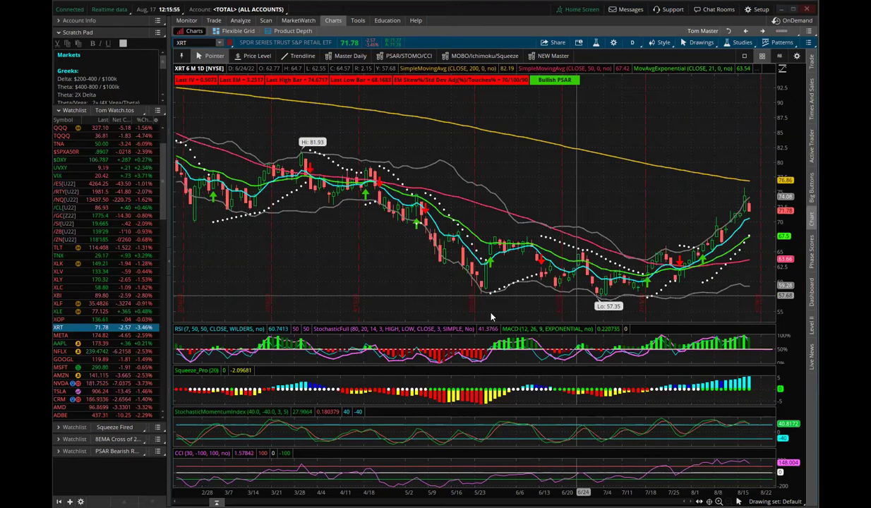
# Extend the main watchlist section downward to show more symbols, and look through its listed stocks.
pyautogui.scroll(-6, 110, 317)
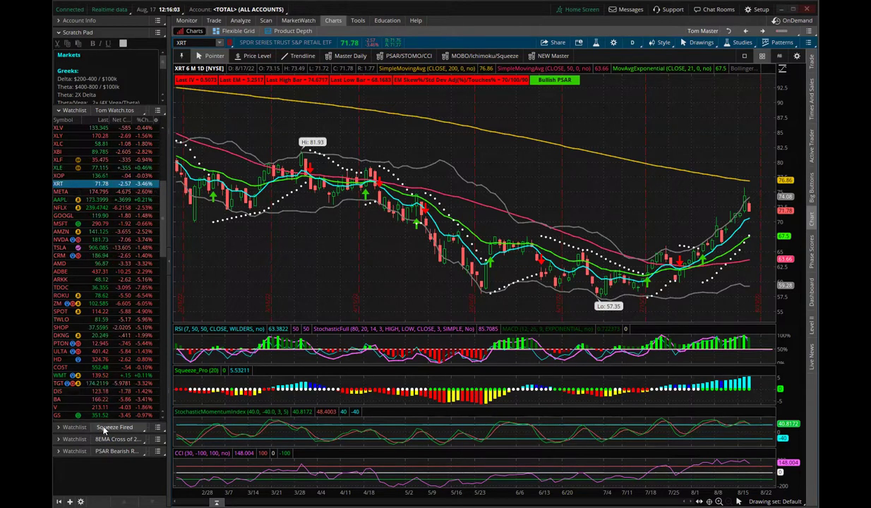
pyautogui.moveTo(103, 427); pyautogui.dragTo(104, 457)
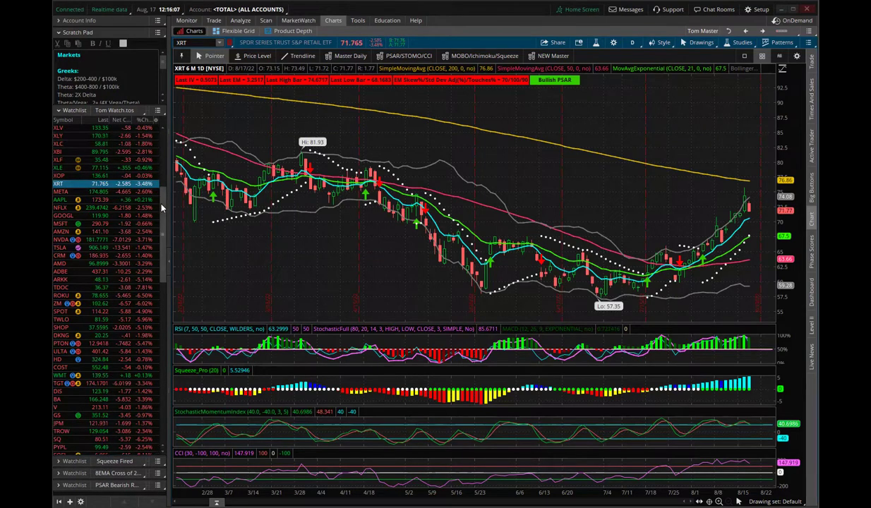
pyautogui.scroll(6, 156, 197)
pyautogui.scroll(2, 162, 154)
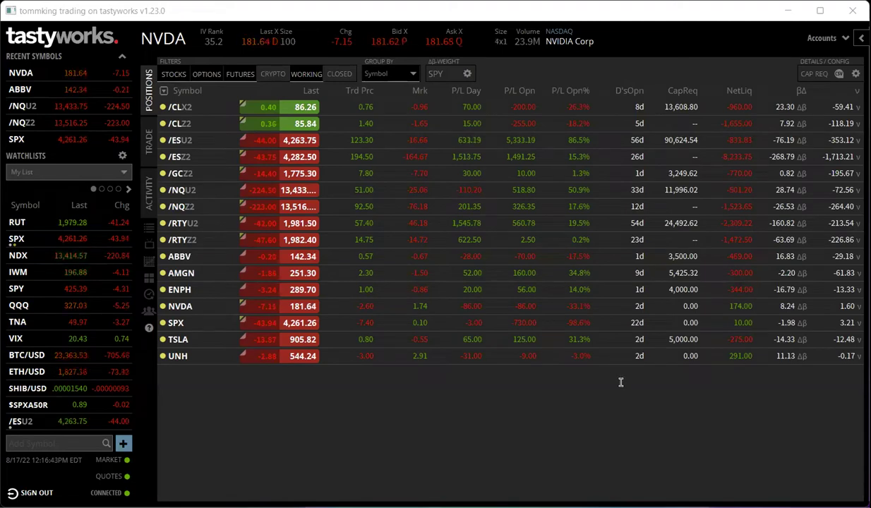
# Add a text note below the CapReq, NetLiq and Greeks columns reading "Delta -500" and, on a second line, "Theta: 850".
pyautogui.click(644, 398)
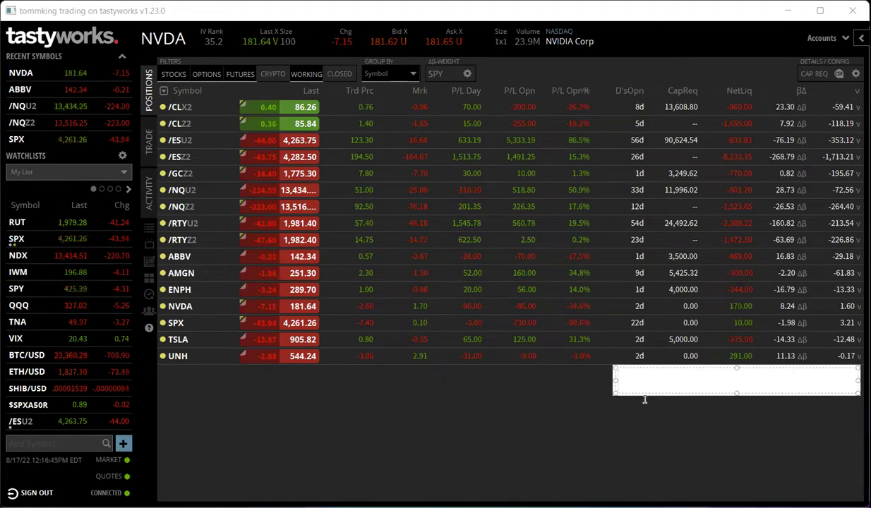
pyautogui.write('Delta')
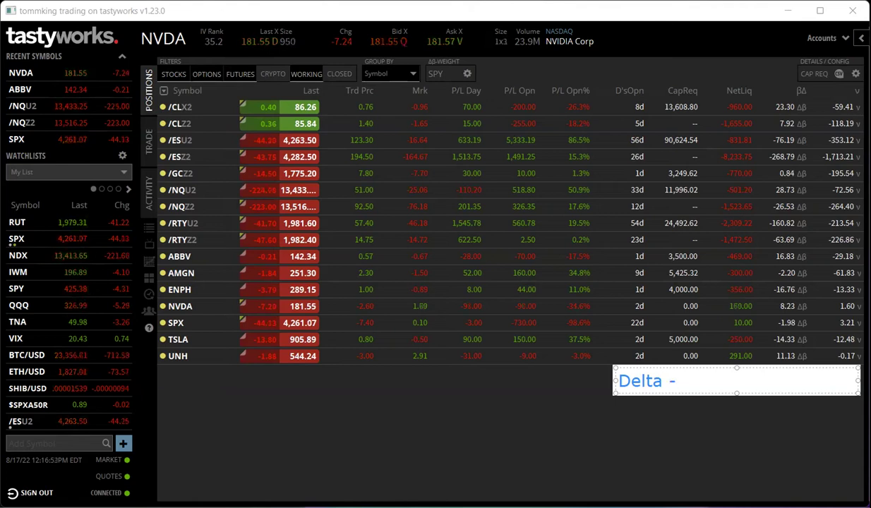
pyautogui.write(' -50')
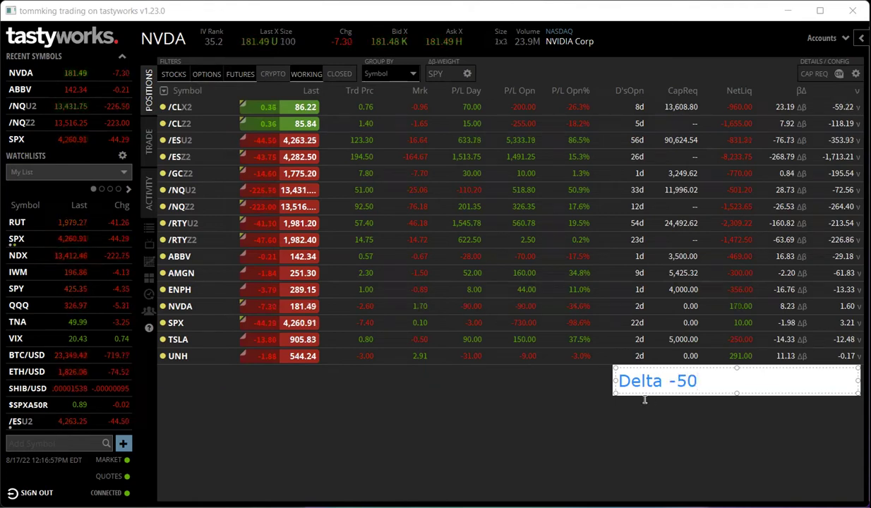
pyautogui.write('0')
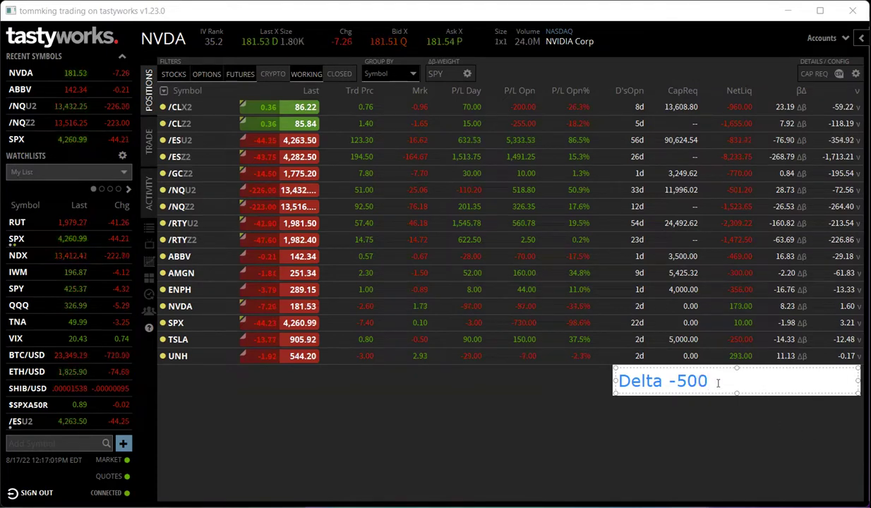
pyautogui.press('Return')
pyautogui.write('Theta')
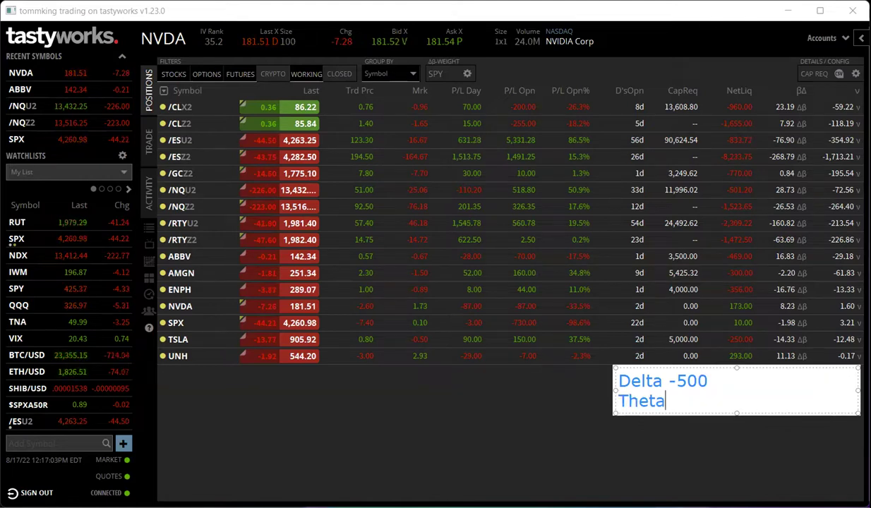
pyautogui.write(':')
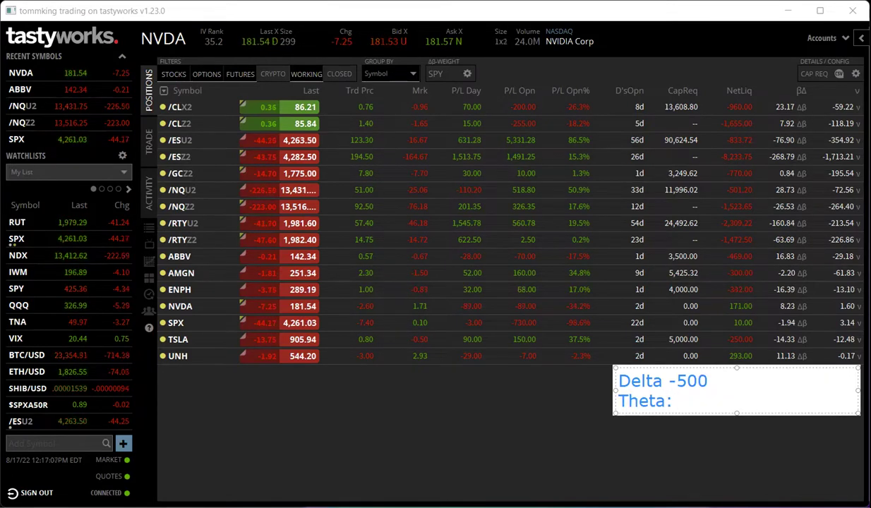
pyautogui.write(' 850')
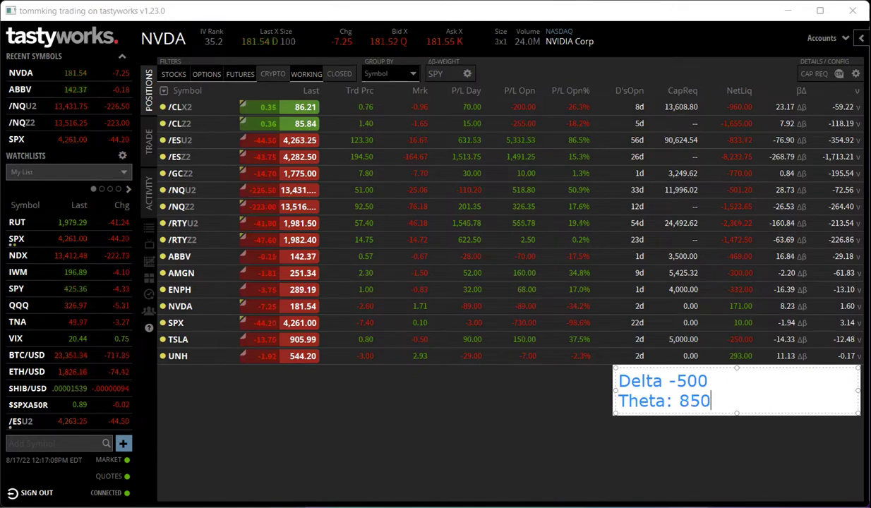
# Add the lines "Net Liq: 215,000" and "Vega: -3200" to the note and finish editing it.
pyautogui.press('Return')
pyautogui.write('Net Liq')
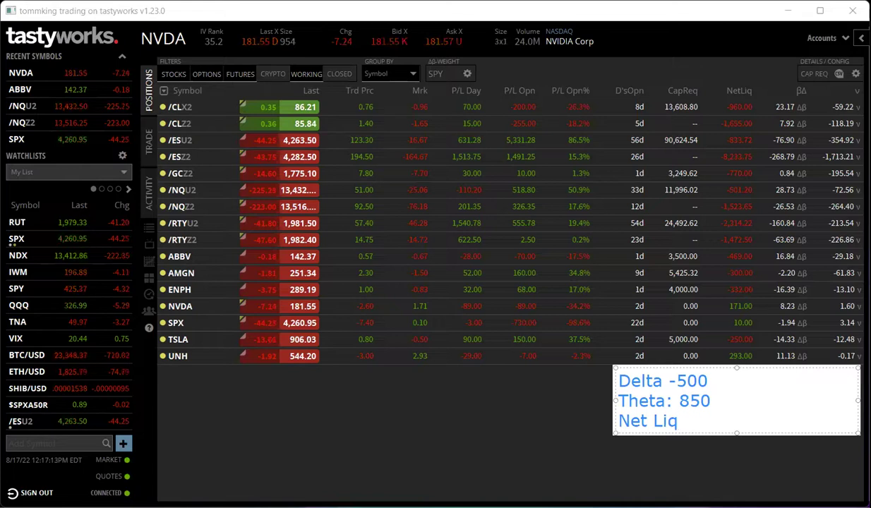
pyautogui.write(': 21')
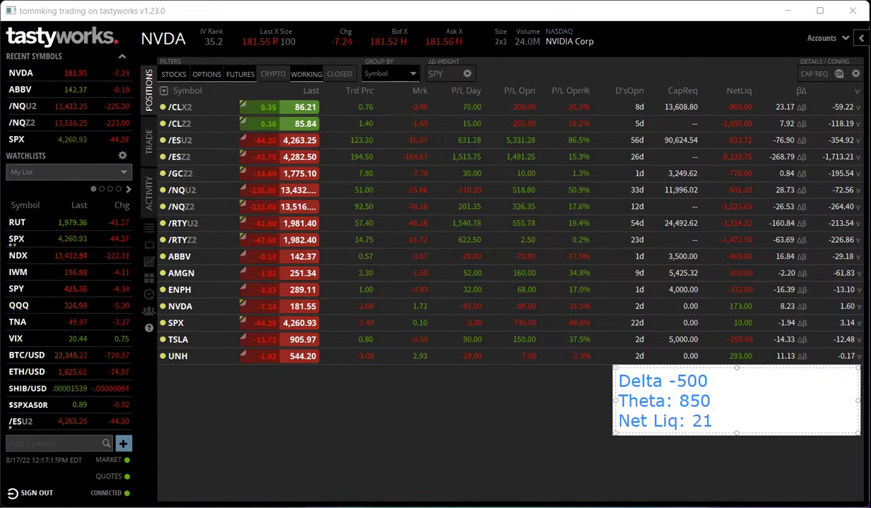
pyautogui.write('5')
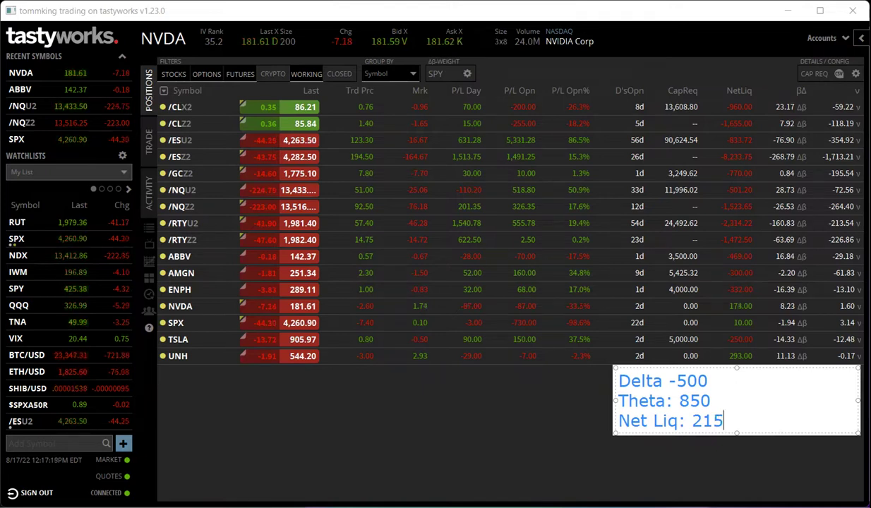
pyautogui.write(',000')
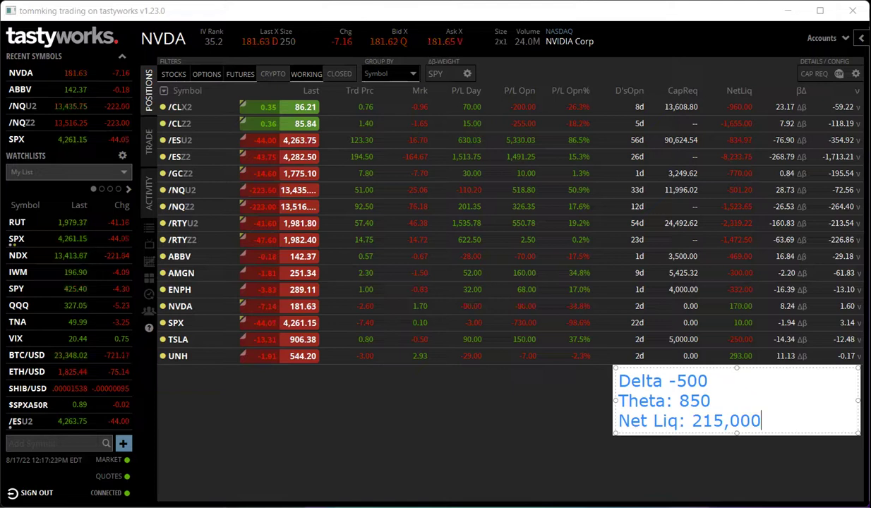
pyautogui.press('Return')
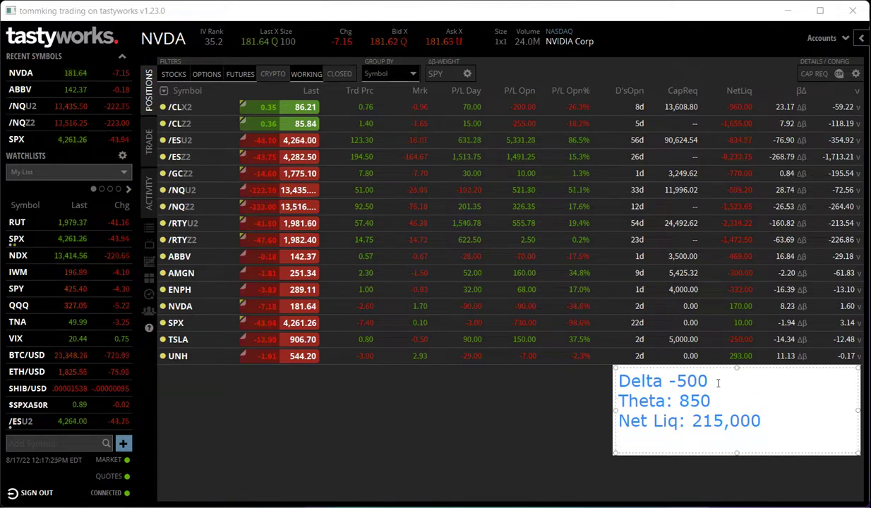
pyautogui.write('Vega')
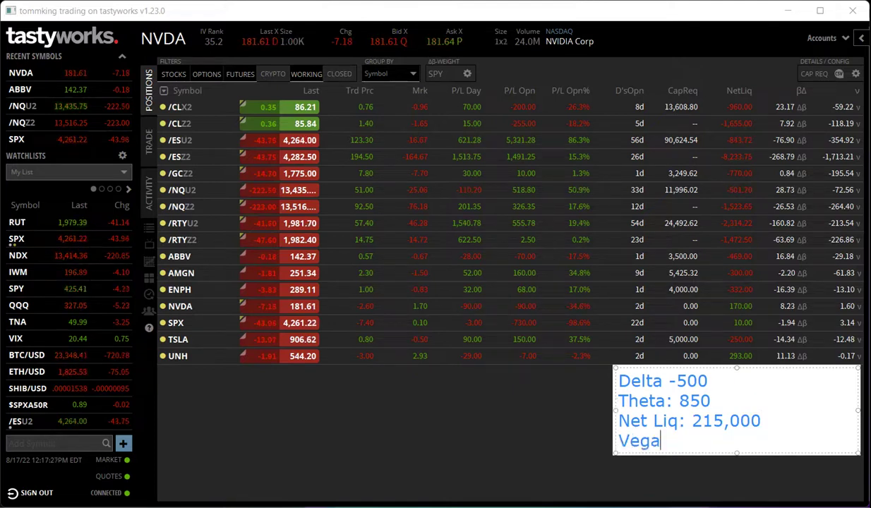
pyautogui.write(': -3200')
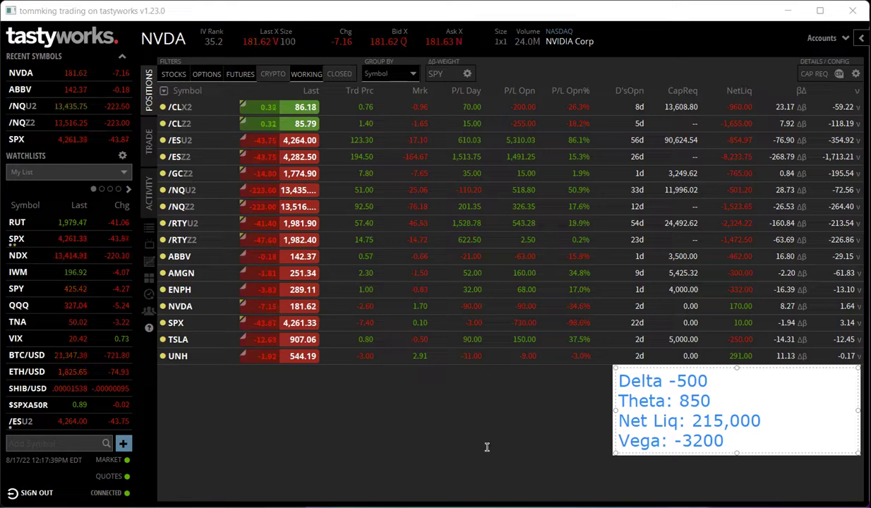
pyautogui.click(352, 417)
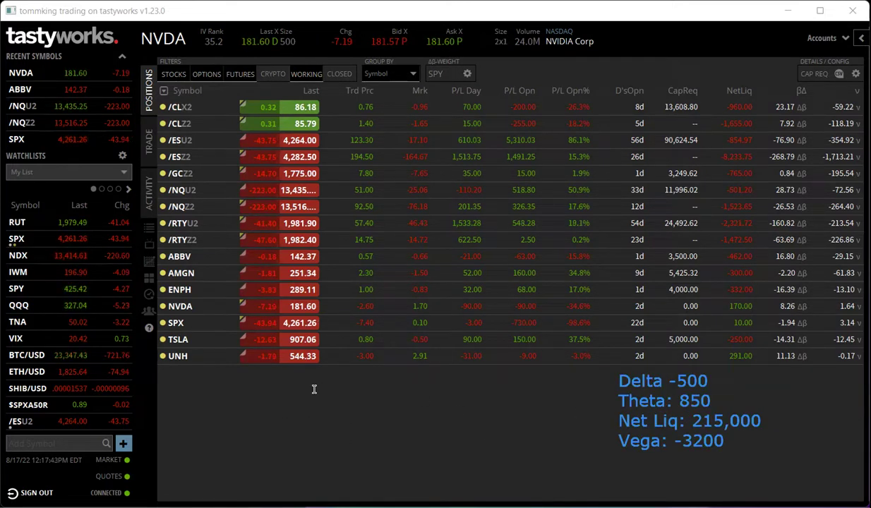
# Add a second text note below the Last and P/L columns reading "Delta:200-400 sd 100k".
pyautogui.click(258, 386)
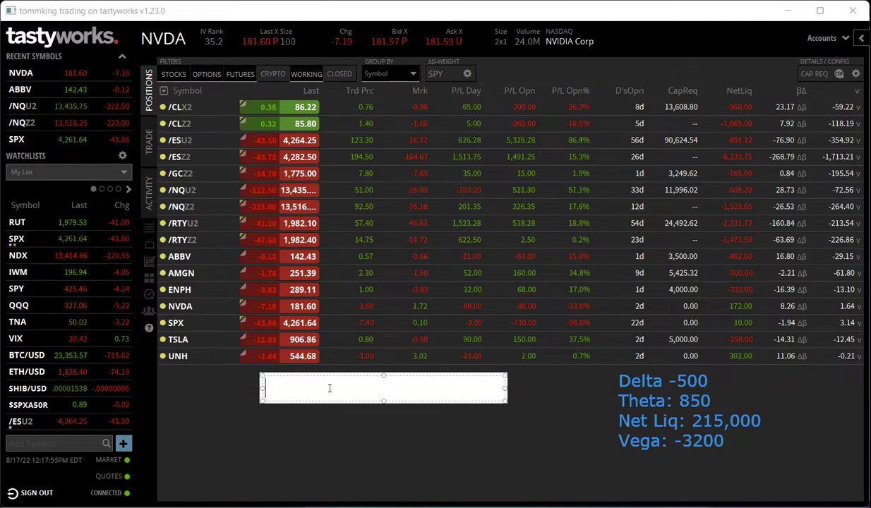
pyautogui.write('Delta')
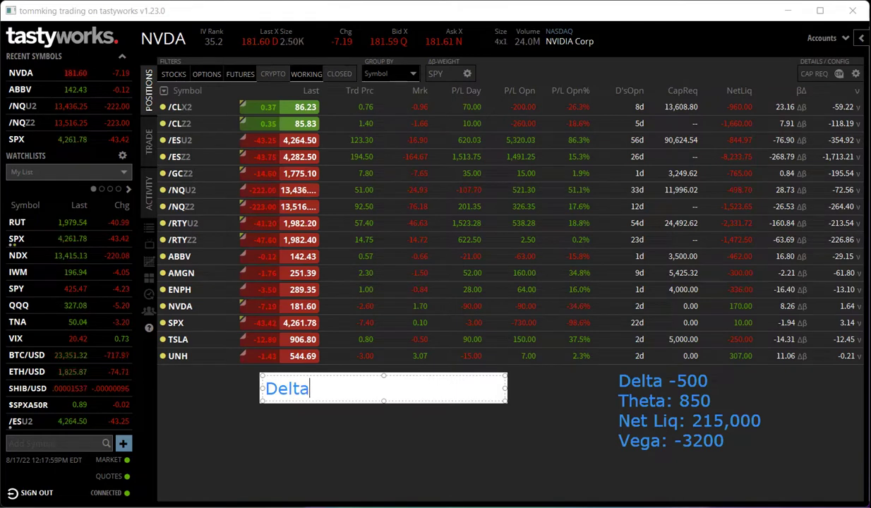
pyautogui.write(':')
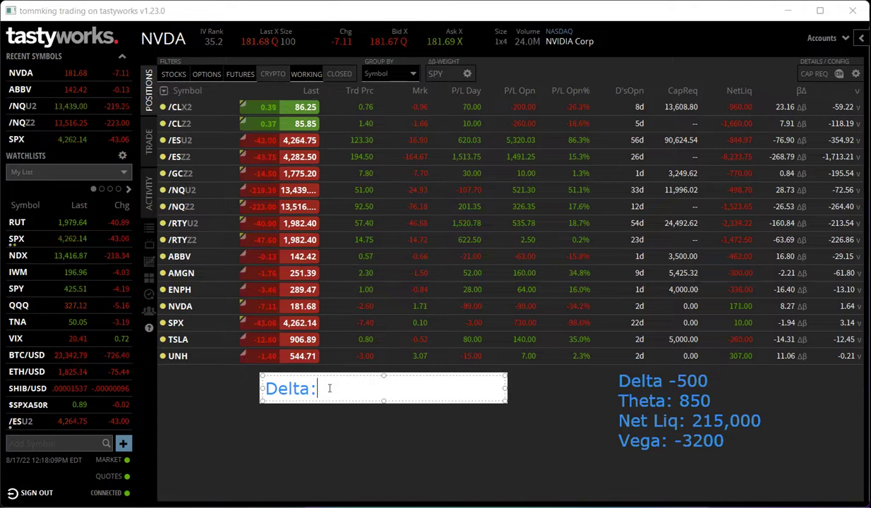
pyautogui.write('200-400')
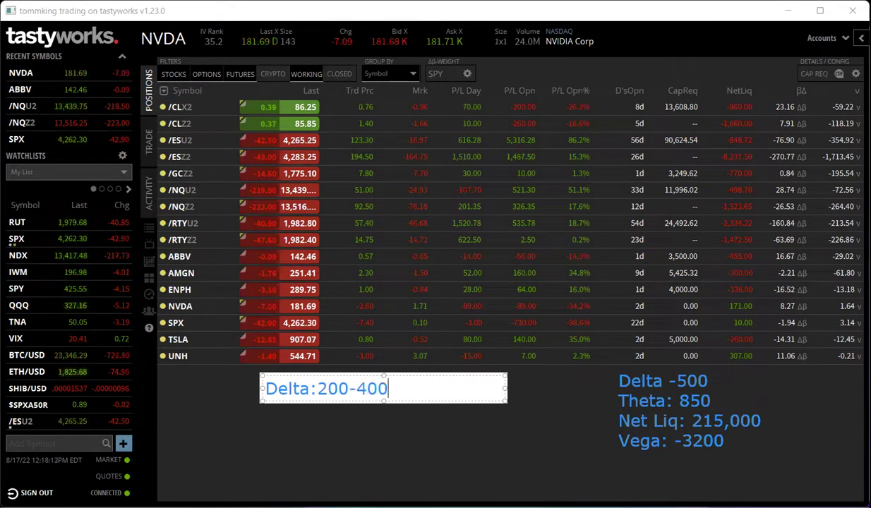
pyautogui.write(' sd')
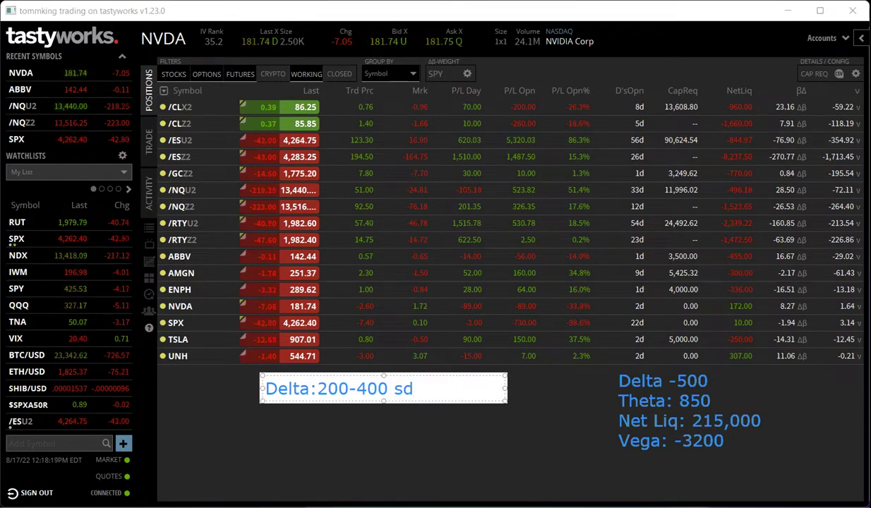
pyautogui.write(' 100k')
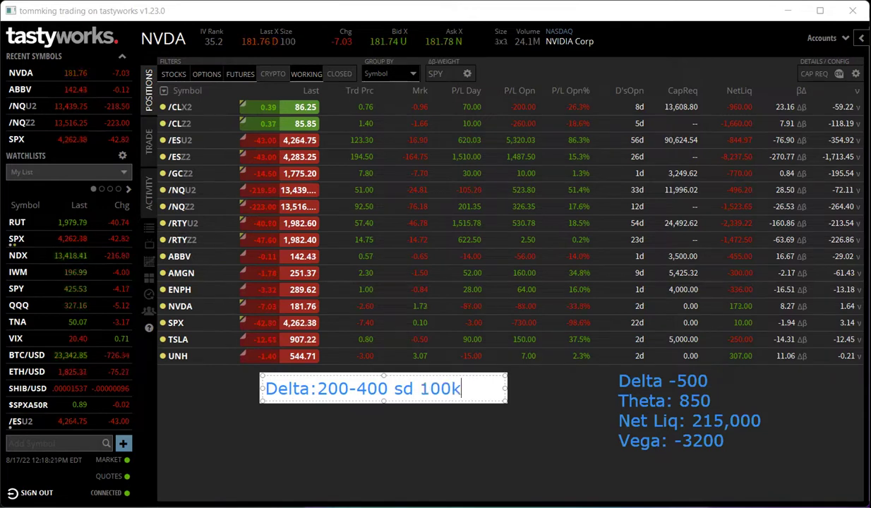
pyautogui.click(332, 407)
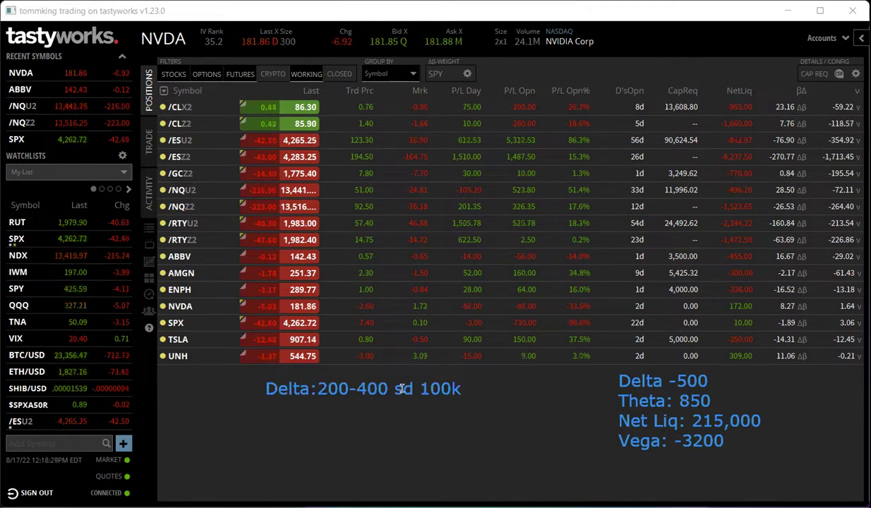
# Replace "sd" with "per" in the second note's Delta line.
pyautogui.click(390, 389)
pyautogui.press('Escape')
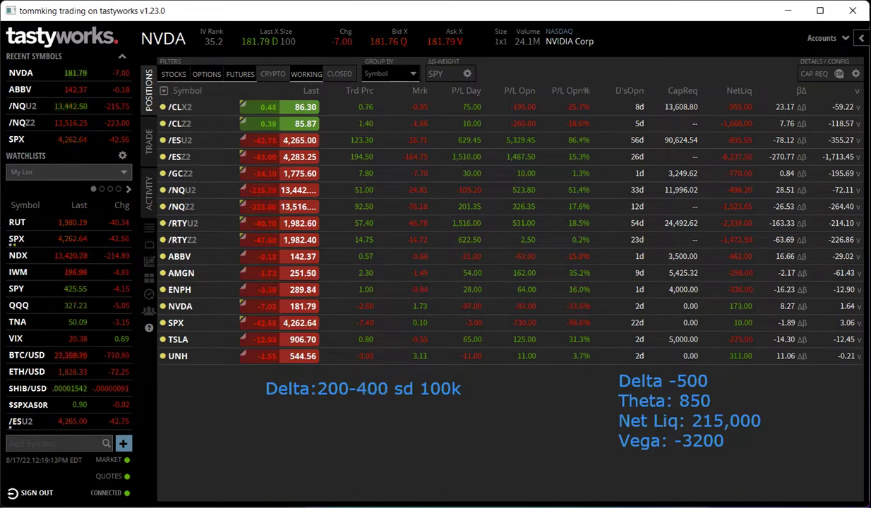
pyautogui.click(382, 388)
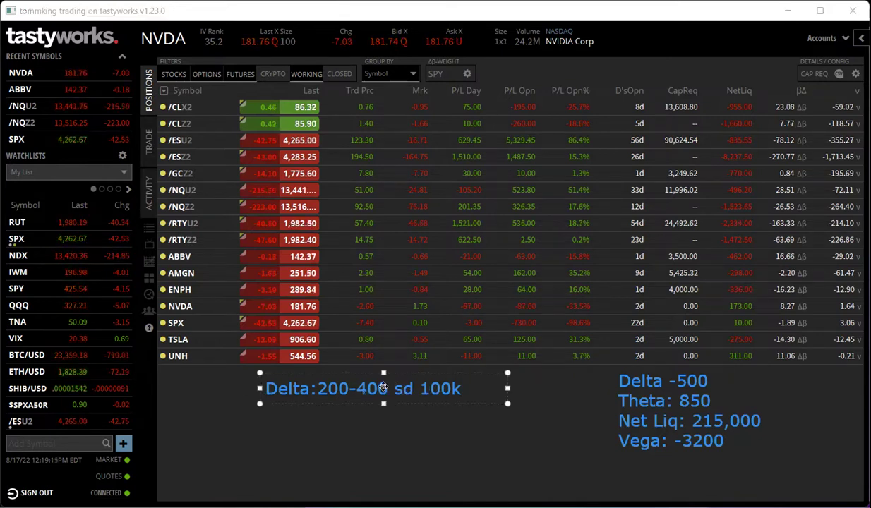
pyautogui.click(382, 388)
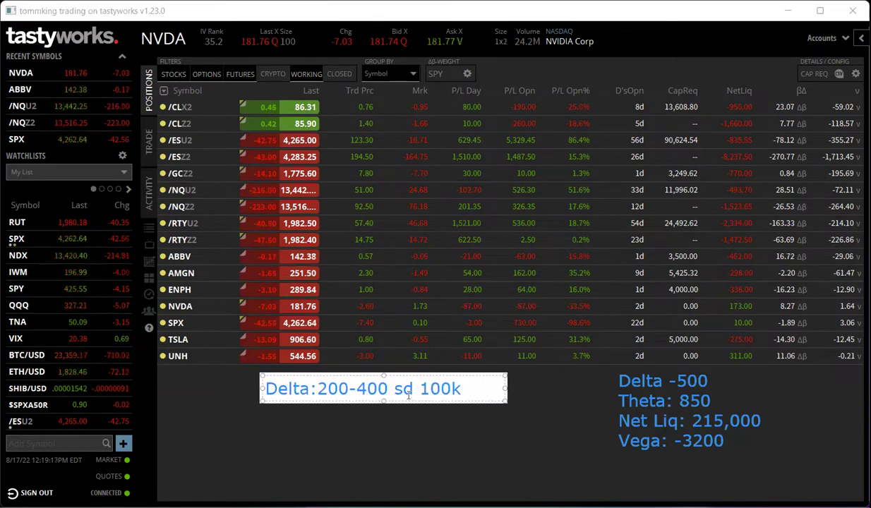
pyautogui.doubleClick(405, 389)
pyautogui.press('BackSpace')
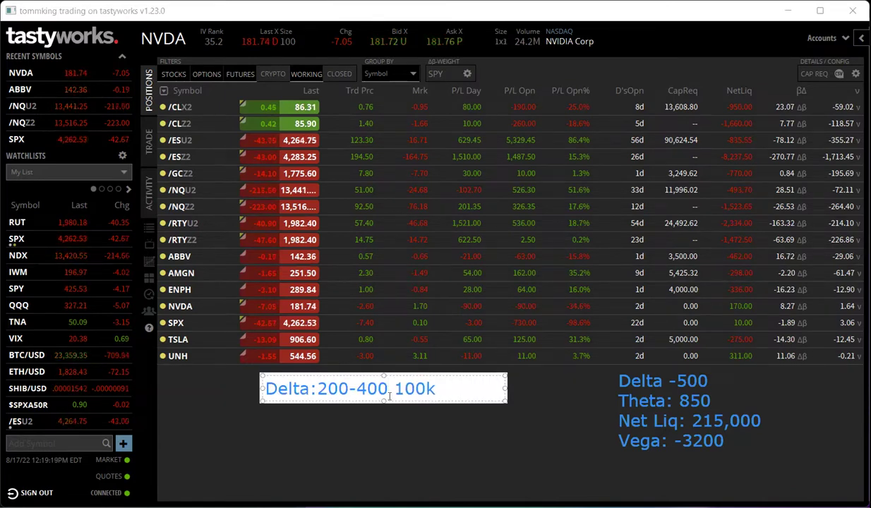
pyautogui.write('per')
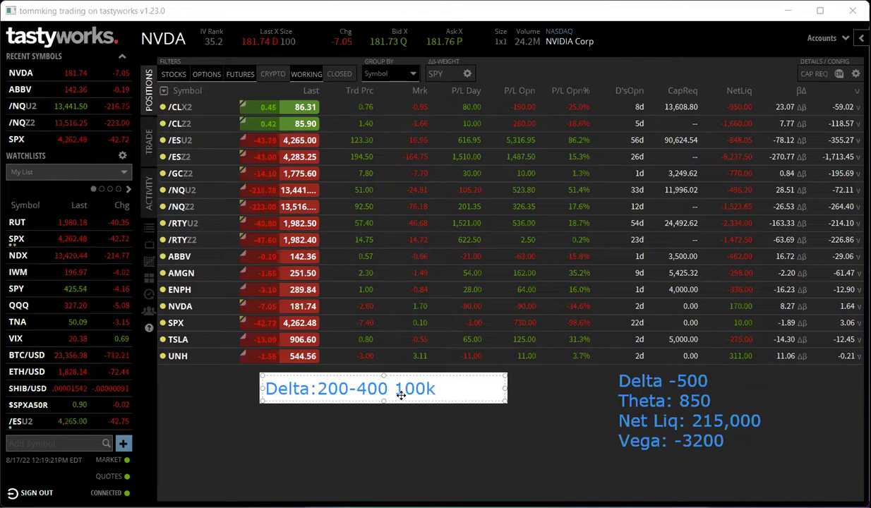
# Add a second line reading "Theta: 2X Delta" under the note's Delta guideline.
pyautogui.click(474, 388)
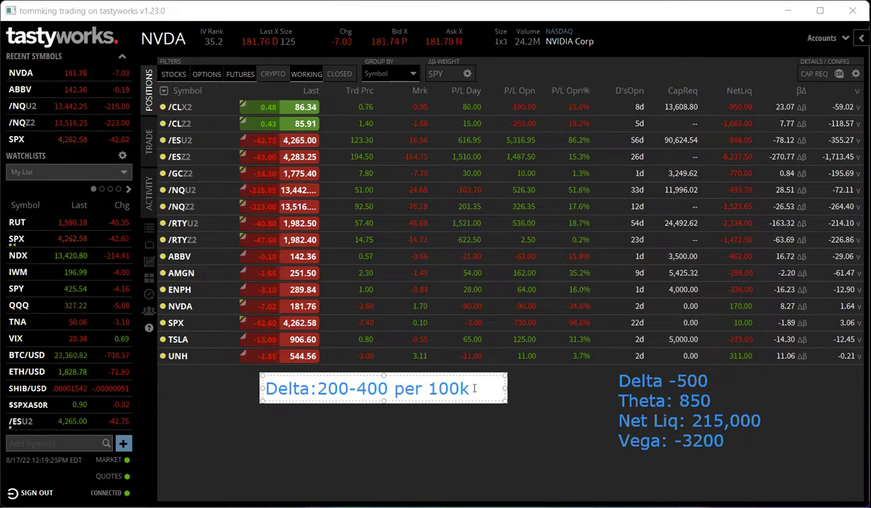
pyautogui.press('Return')
pyautogui.write('Theta')
pyautogui.press('BackSpace')
pyautogui.press('BackSpace')
pyautogui.write('ta: ')
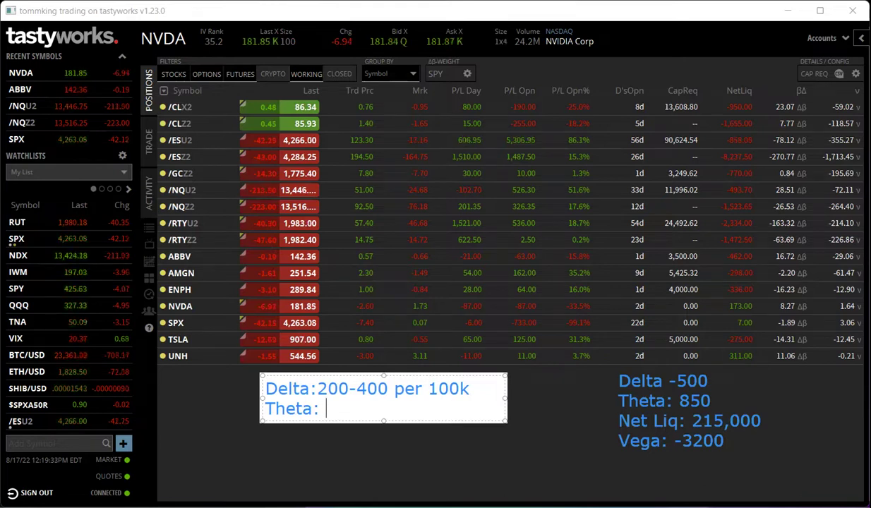
pyautogui.write('2X ')
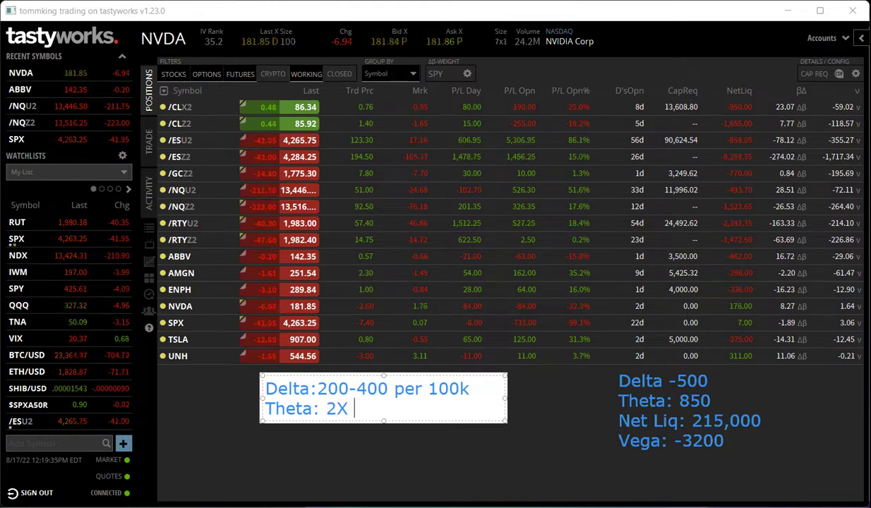
pyautogui.write('Detla')
pyautogui.press('BackSpace')
pyautogui.press('BackSpace')
pyautogui.press('BackSpace')
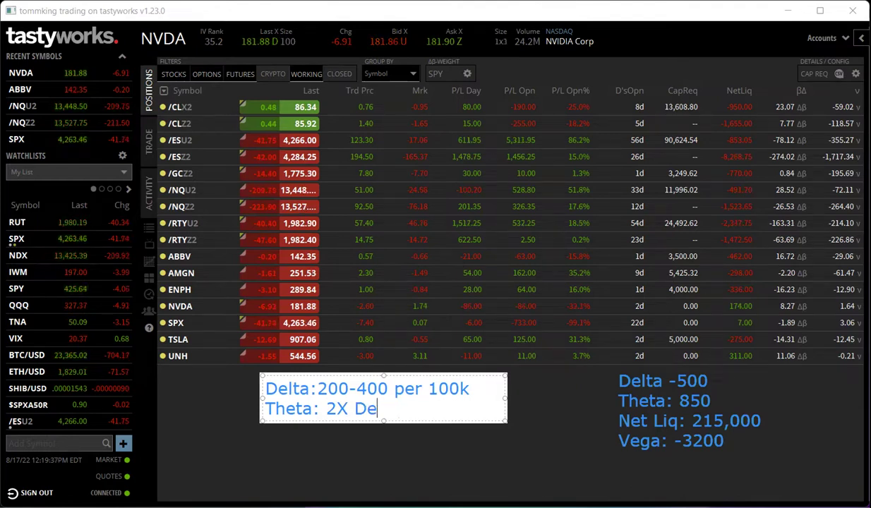
pyautogui.write('lta')
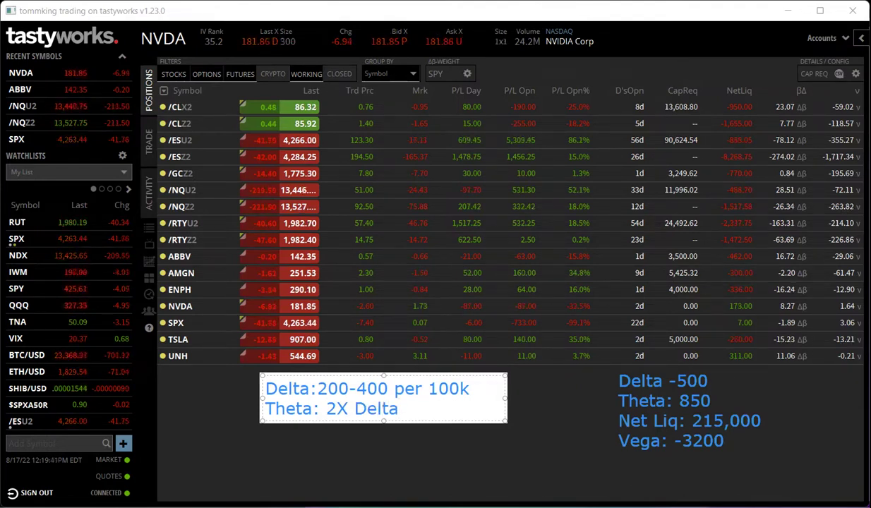
# Append "(.4% Net Liq)" to the Theta guideline and widen the note so the line fits without wrapping.
pyautogui.write(' (')
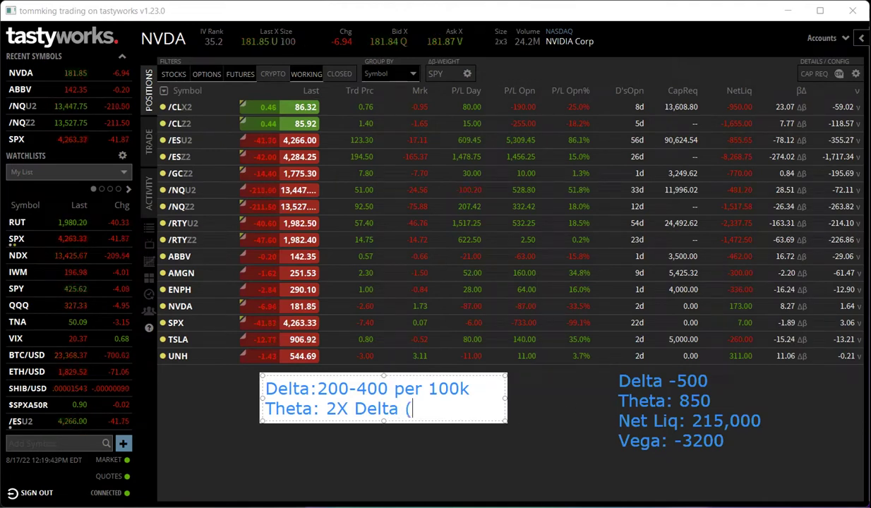
pyautogui.write('.4')
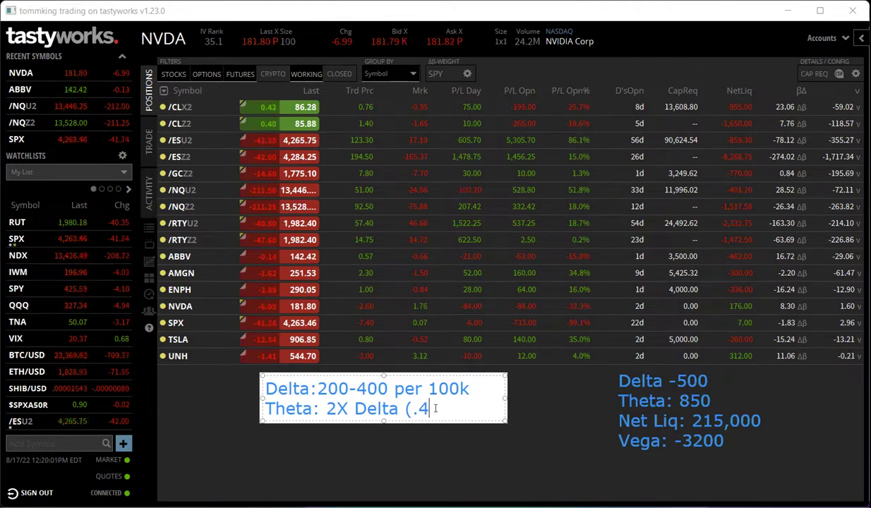
pyautogui.write('% Net L')
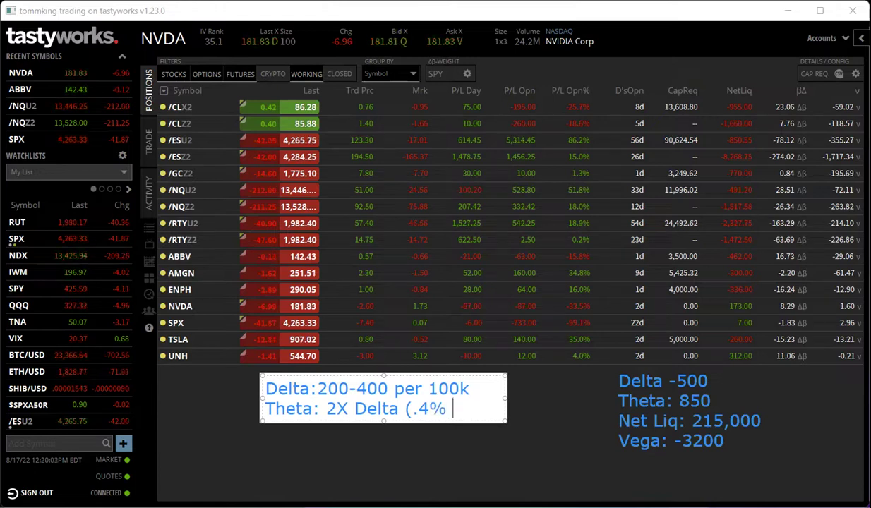
pyautogui.write('iq)')
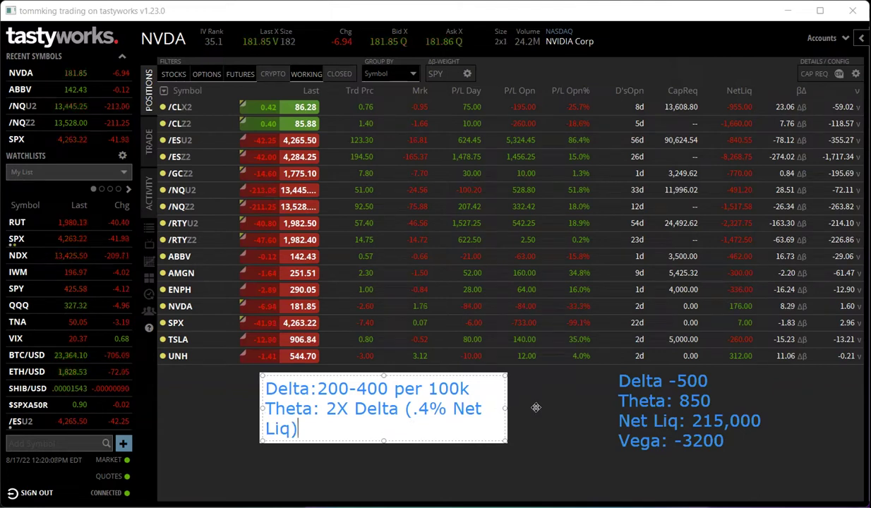
pyautogui.moveTo(535, 407); pyautogui.dragTo(541, 407)
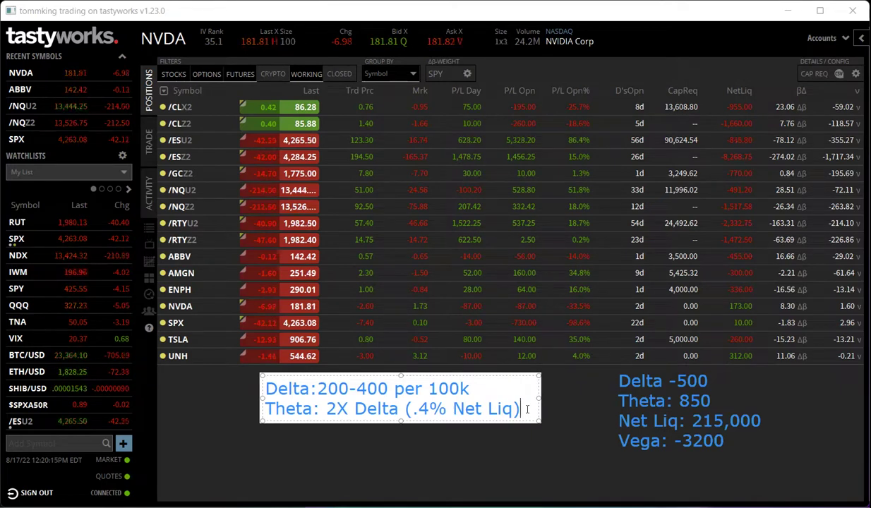
# Add a third guideline line reading "Theta/Vega: .2+ or 4X Theta" and finish editing the note.
pyautogui.press('Return')
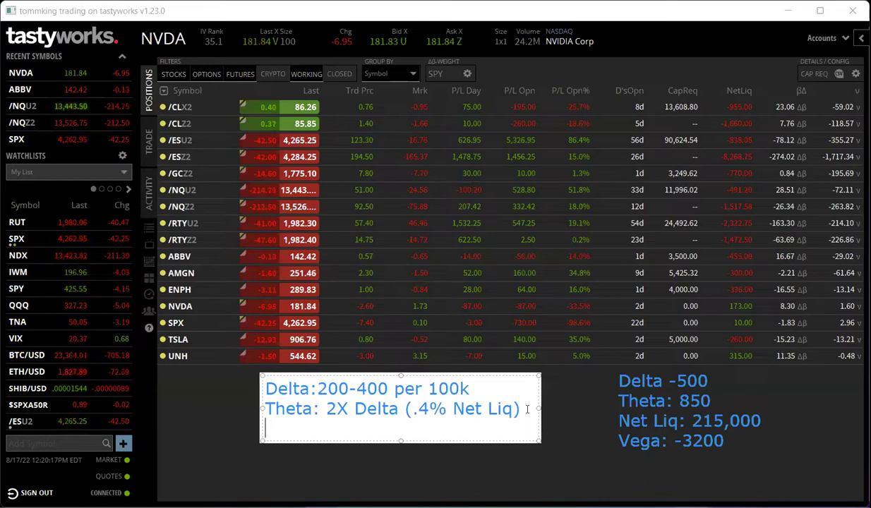
pyautogui.write('Theta/Ve')
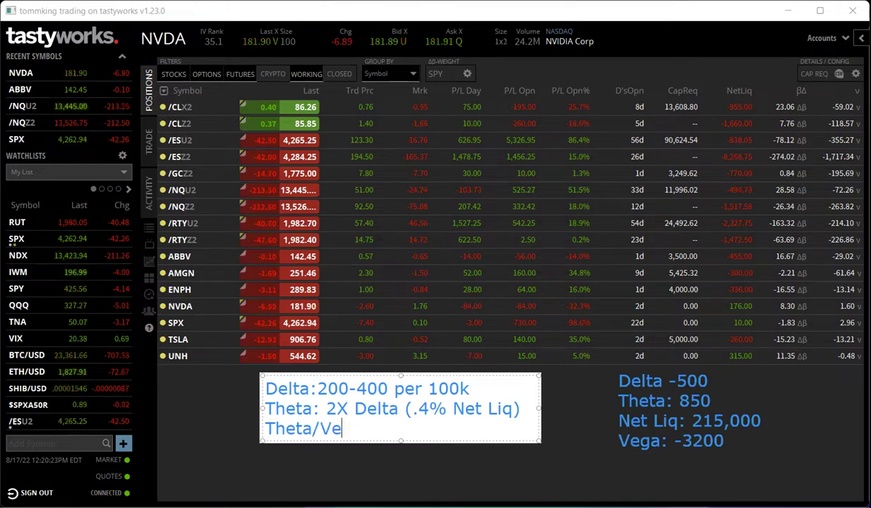
pyautogui.write('ga: ')
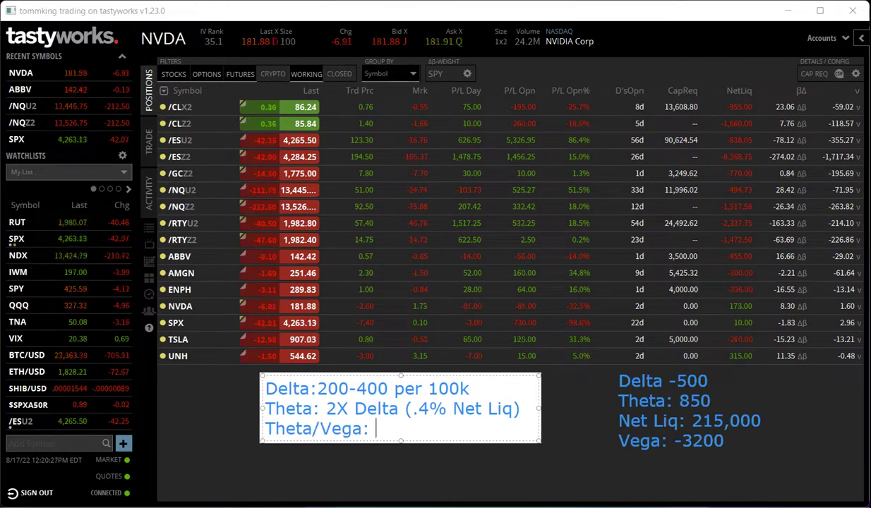
pyautogui.write('.2')
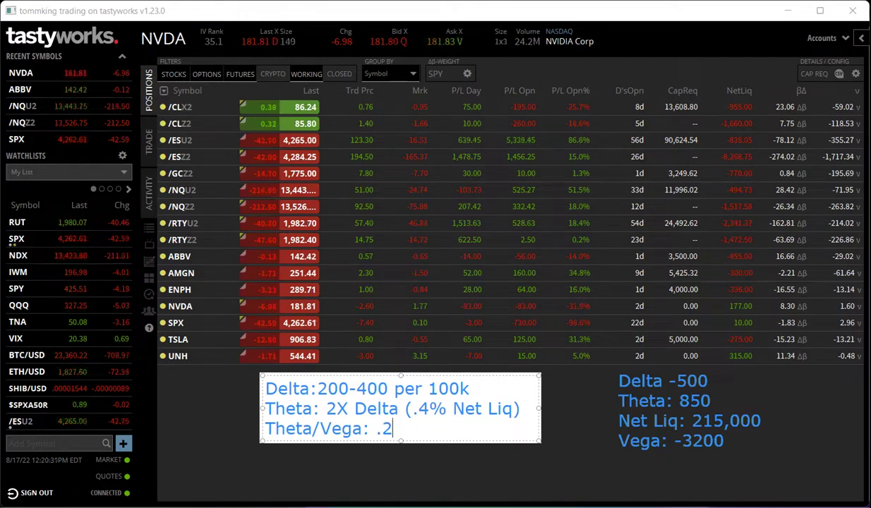
pyautogui.write(' +')
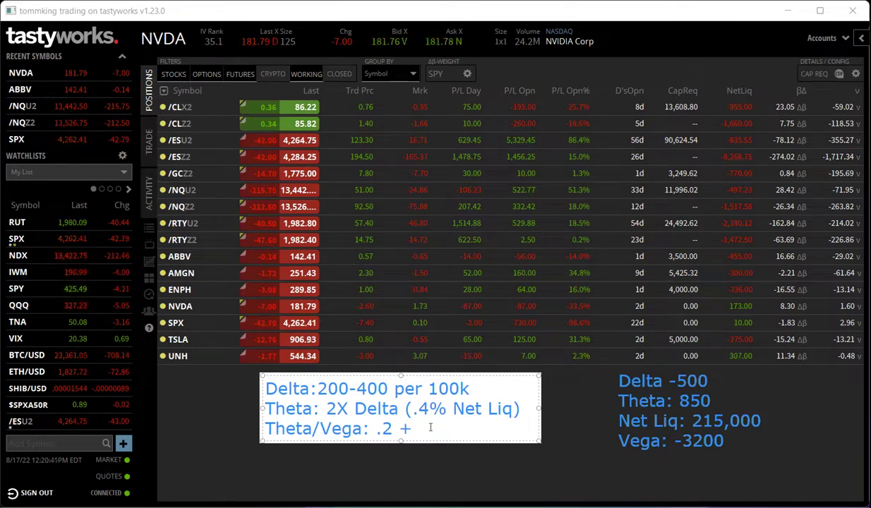
pyautogui.press('BackSpace')
pyautogui.press('BackSpace')
pyautogui.write('+ ')
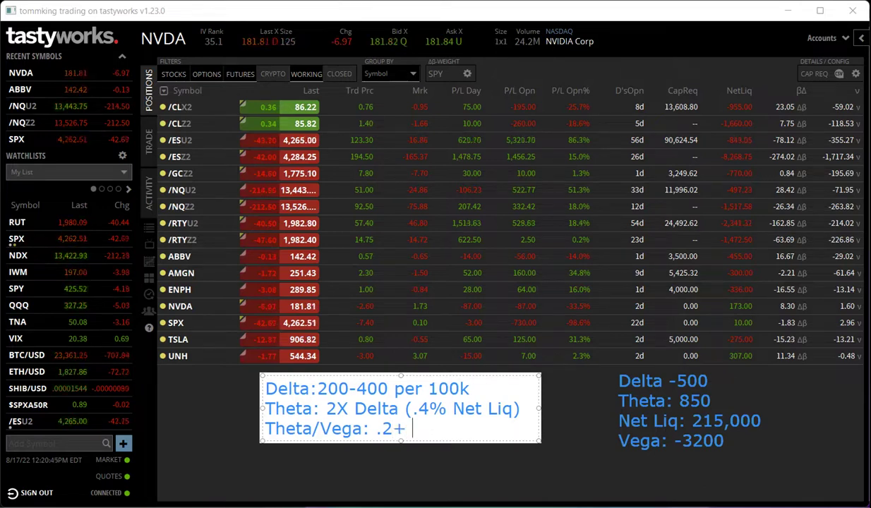
pyautogui.write('or 4X')
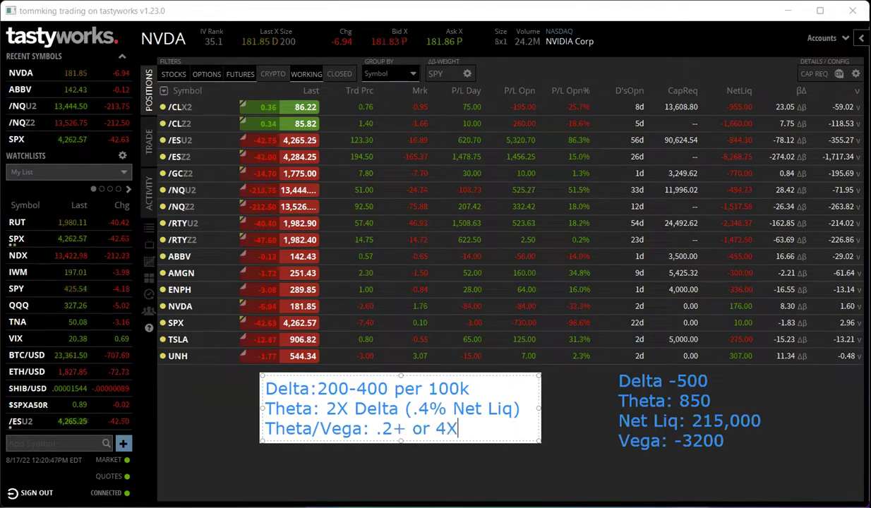
pyautogui.write(' Theta')
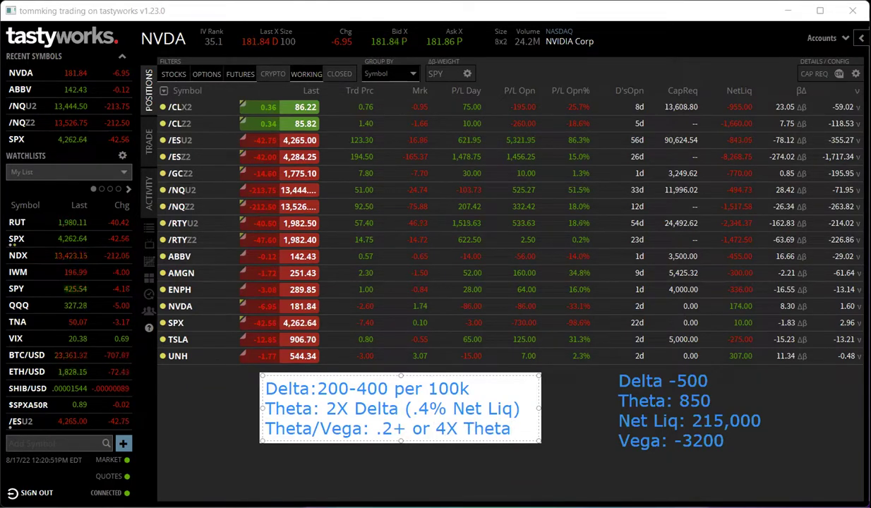
pyautogui.click(204, 422)
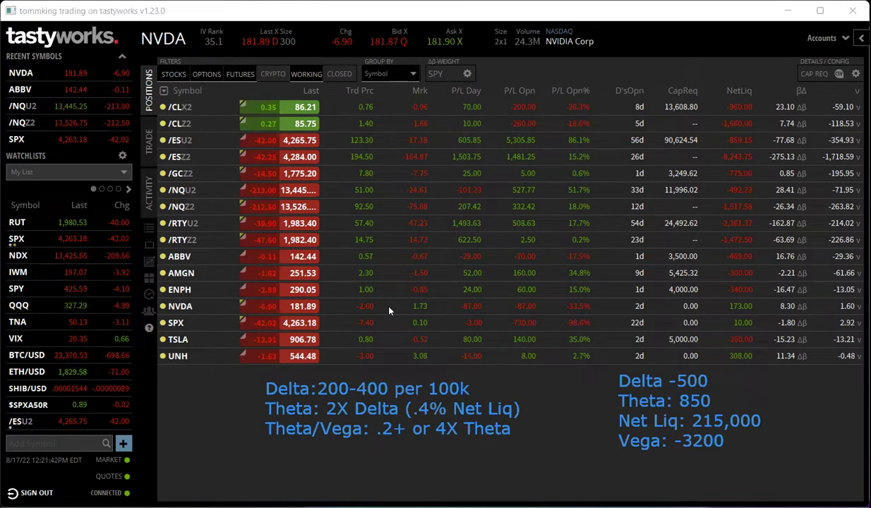
# Move the guidelines note beneath the Symbol column and narrow the portfolio Greeks note from its inner edge, shifting its text outward.
pyautogui.moveTo(327, 374); pyautogui.dragTo(239, 369)
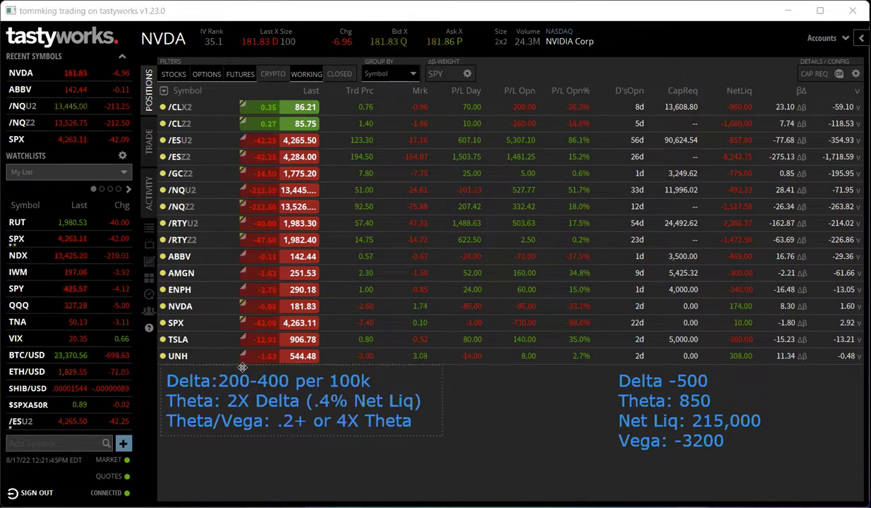
pyautogui.click(663, 370)
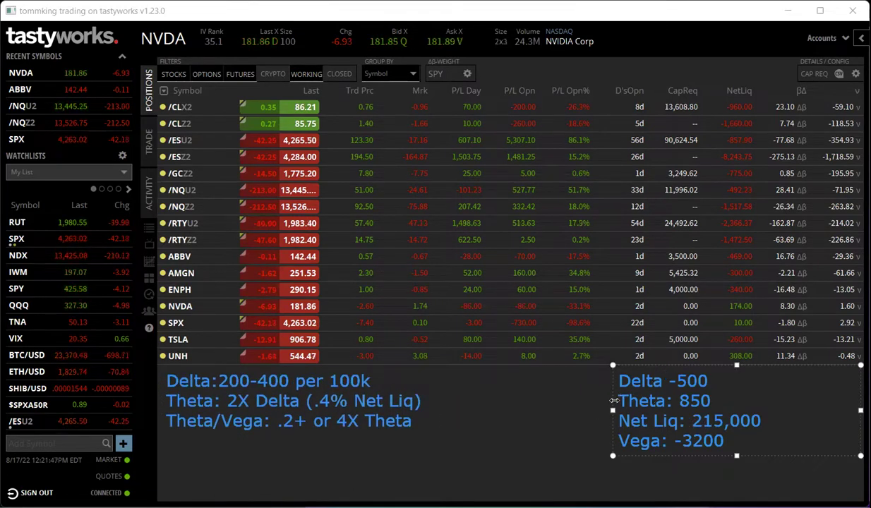
pyautogui.moveTo(614, 400); pyautogui.dragTo(689, 402)
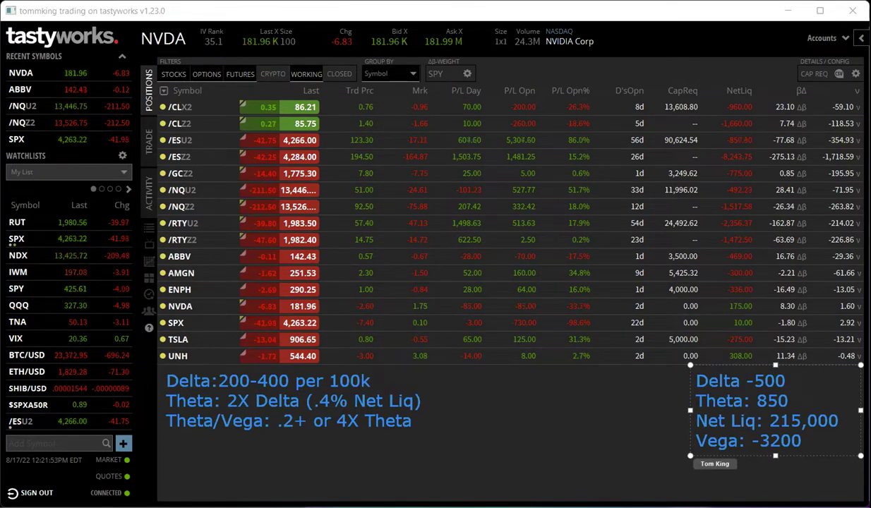
pyautogui.click(335, 460)
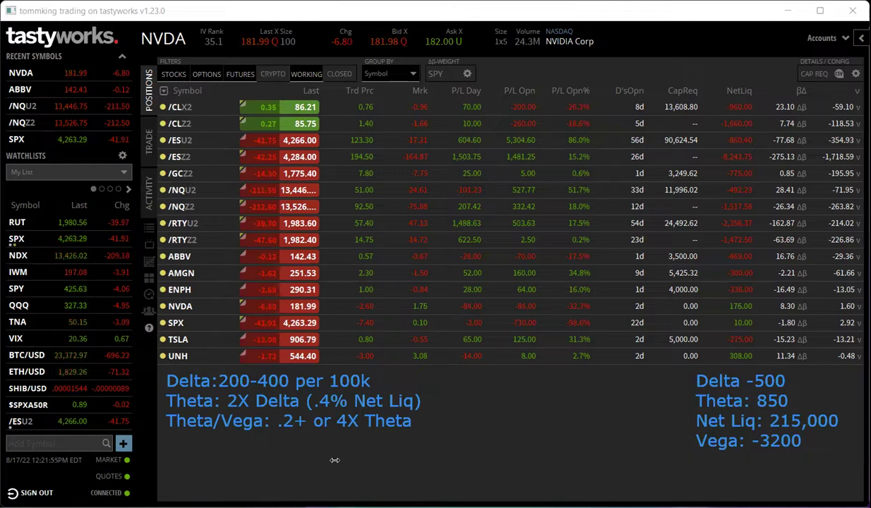
# Add a third text note below and between the two existing notes reading "3-4% ROI ANnual".
pyautogui.click(400, 466)
pyautogui.write('3-4')
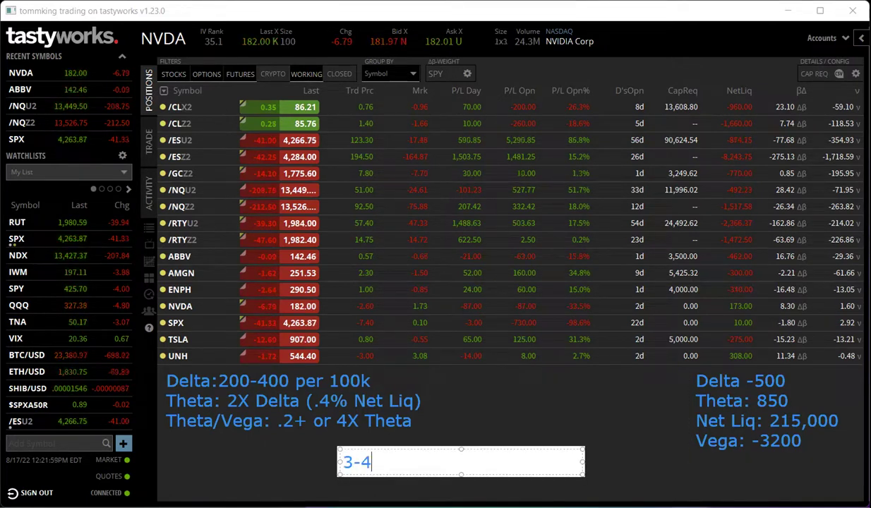
pyautogui.write('% ROI')
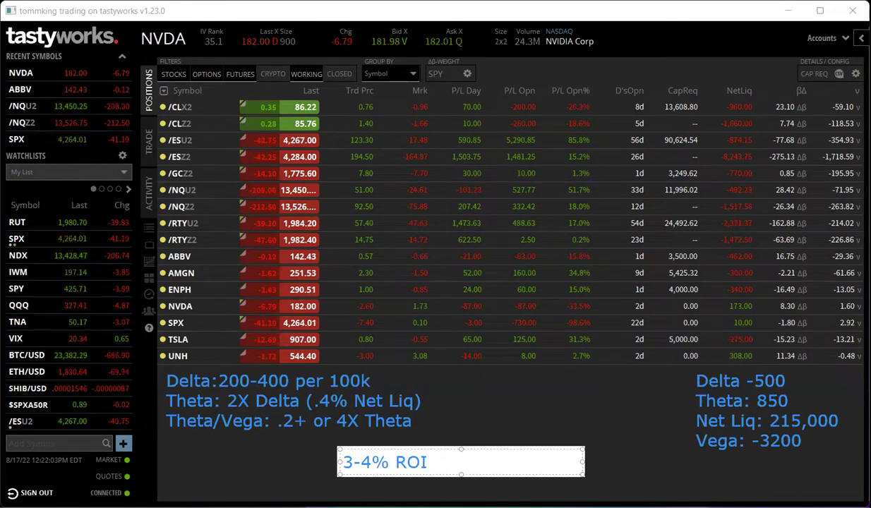
pyautogui.write(' ANnual')
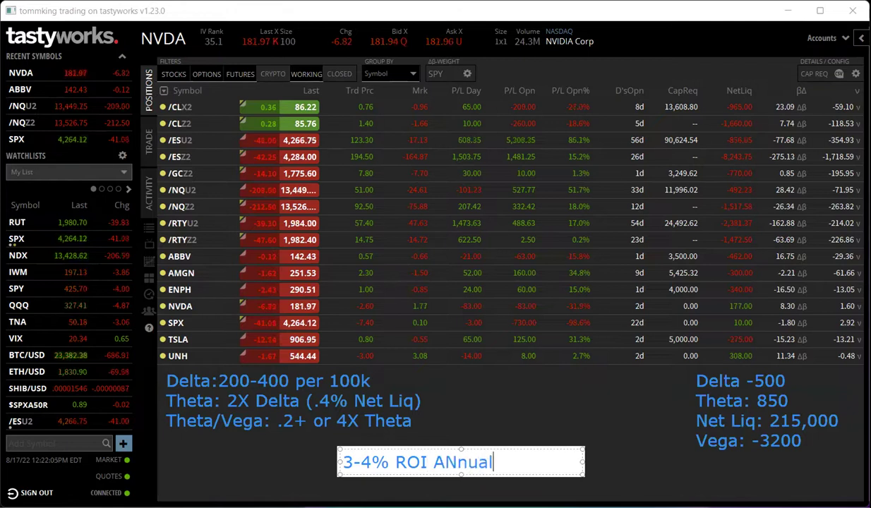
# Replace the third note's text with "3%/mo Goal - 33% Annual" and shift the note slightly up and to the right.
pyautogui.press('BackSpace')
pyautogui.press('BackSpace')
pyautogui.press('BackSpace')
pyautogui.press('BackSpace')
pyautogui.press('BackSpace')
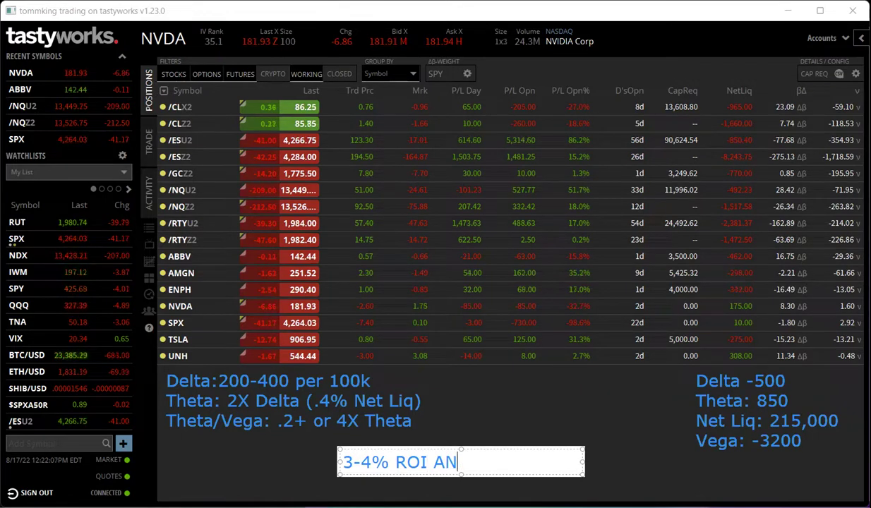
pyautogui.press('BackSpace')
pyautogui.press('BackSpace')
pyautogui.press('BackSpace')
pyautogui.press('BackSpace')
pyautogui.press('BackSpace')
pyautogui.press('BackSpace')
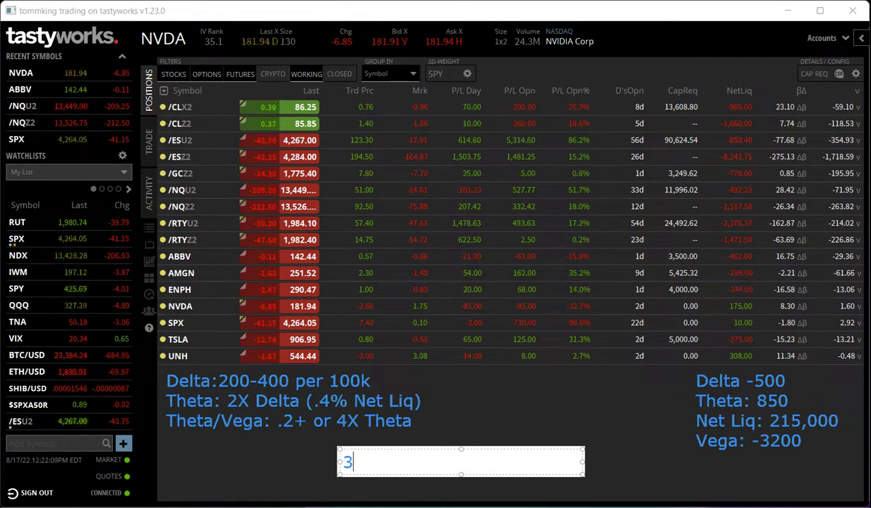
pyautogui.write('%')
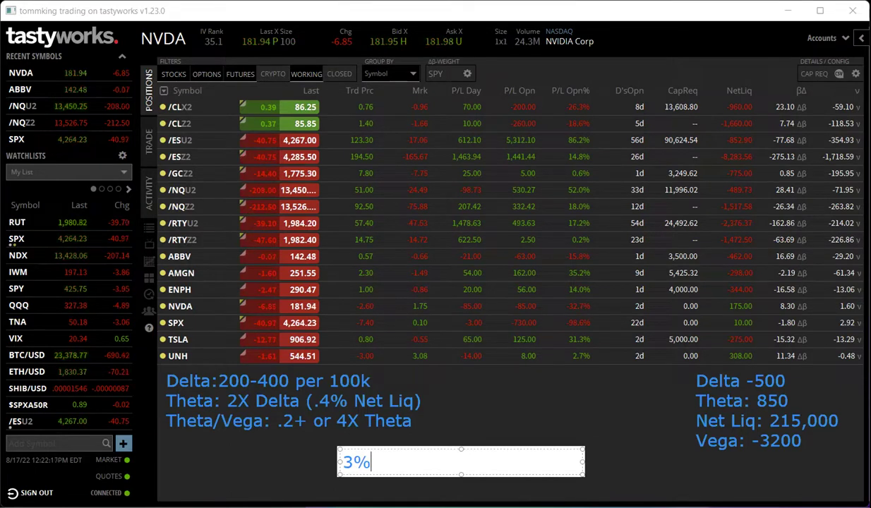
pyautogui.write('/mo')
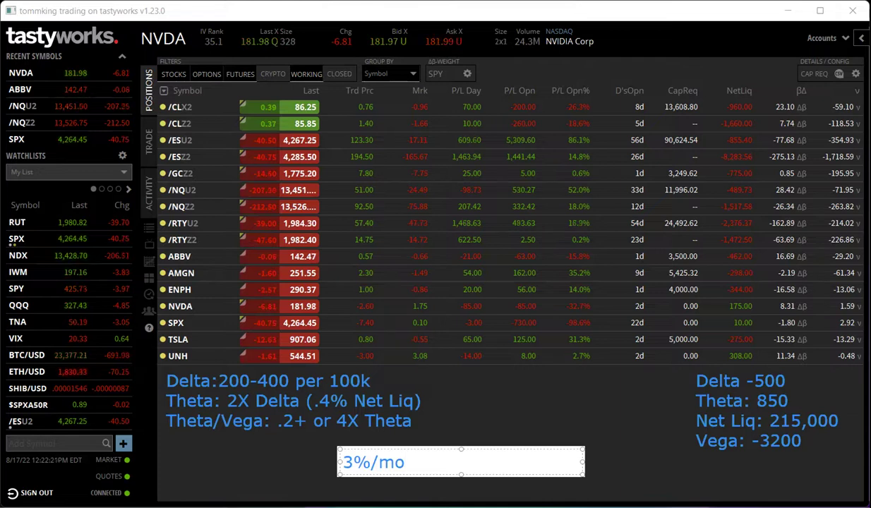
pyautogui.write(' Goal')
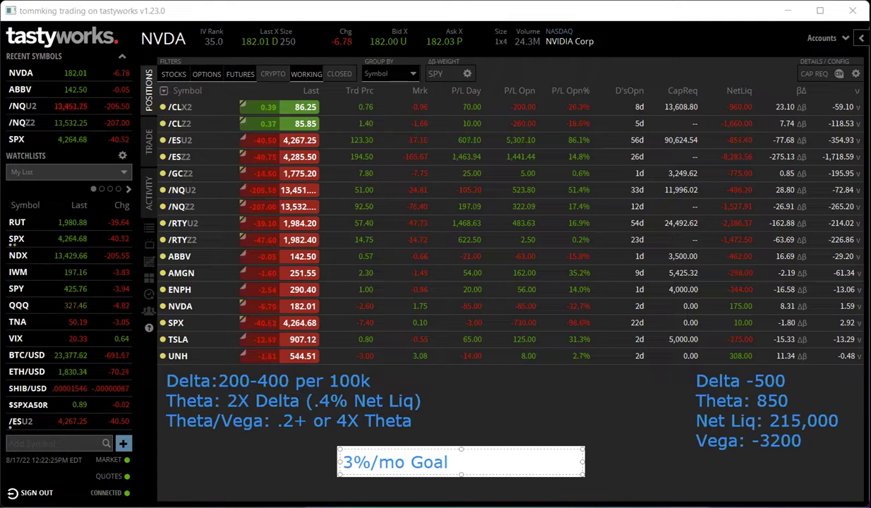
pyautogui.write(' - 33%')
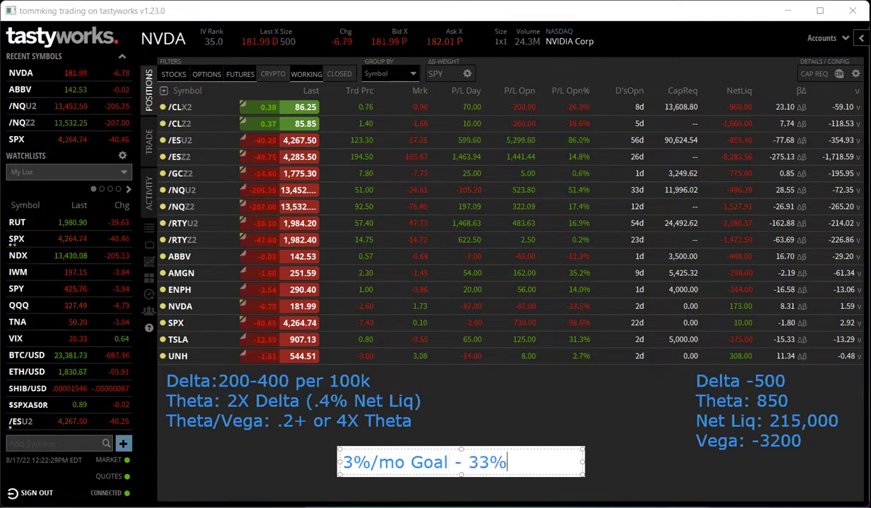
pyautogui.write(' Annual')
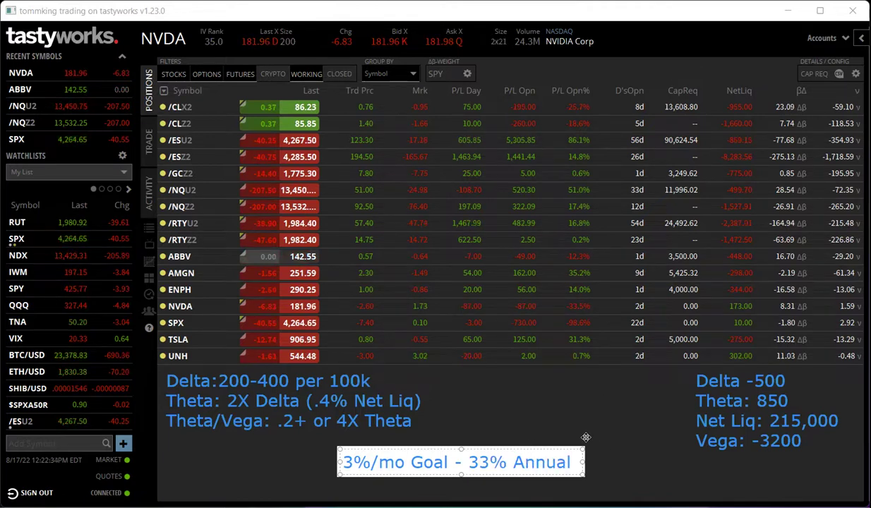
pyautogui.moveTo(564, 436); pyautogui.dragTo(595, 425)
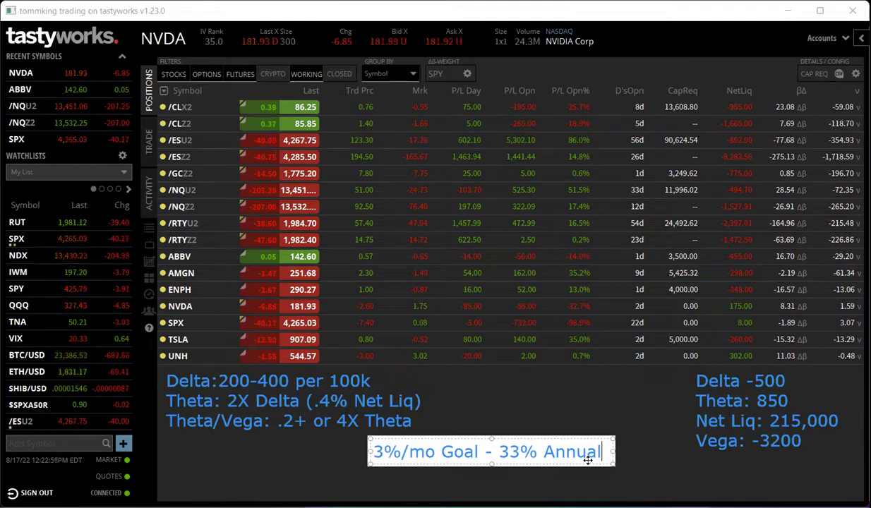
# Add the line "215,000 x.3 = $6,000/mo" to the goal note and move the note up beside the Theta/Vega guideline.
pyautogui.press('Return')
pyautogui.write('215')
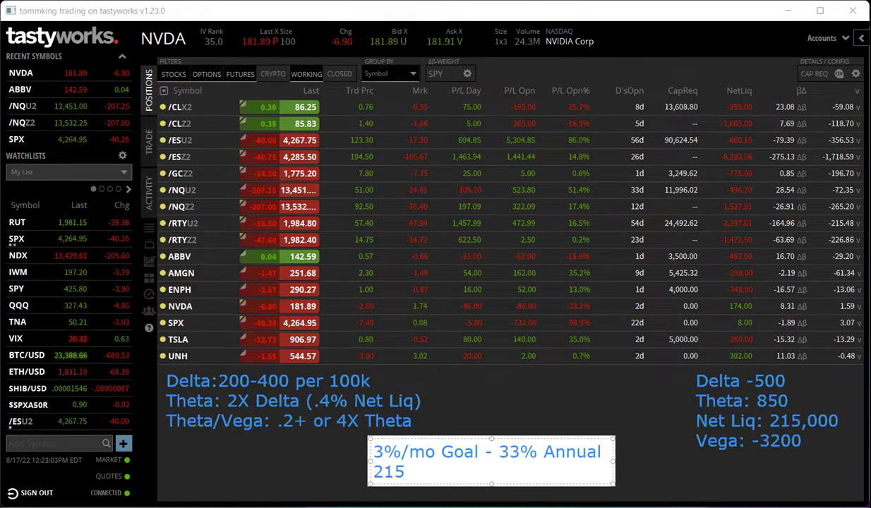
pyautogui.write(',000 x.3')
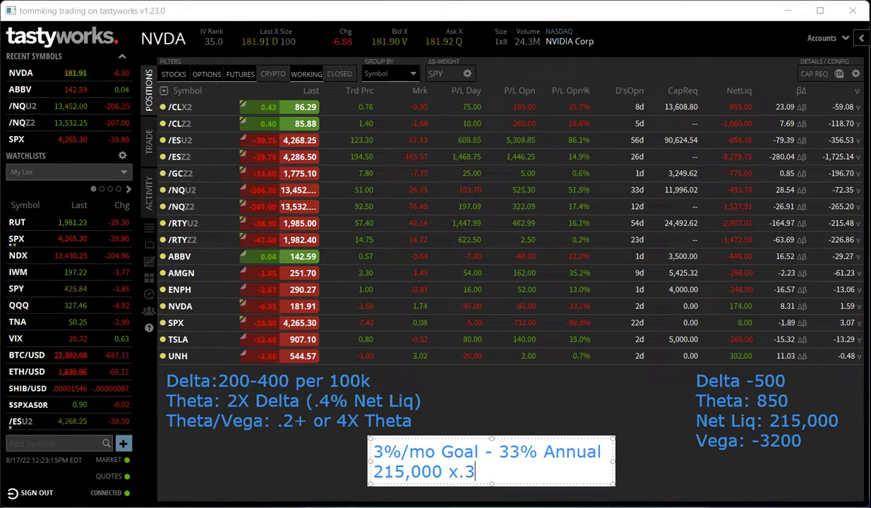
pyautogui.write('=')
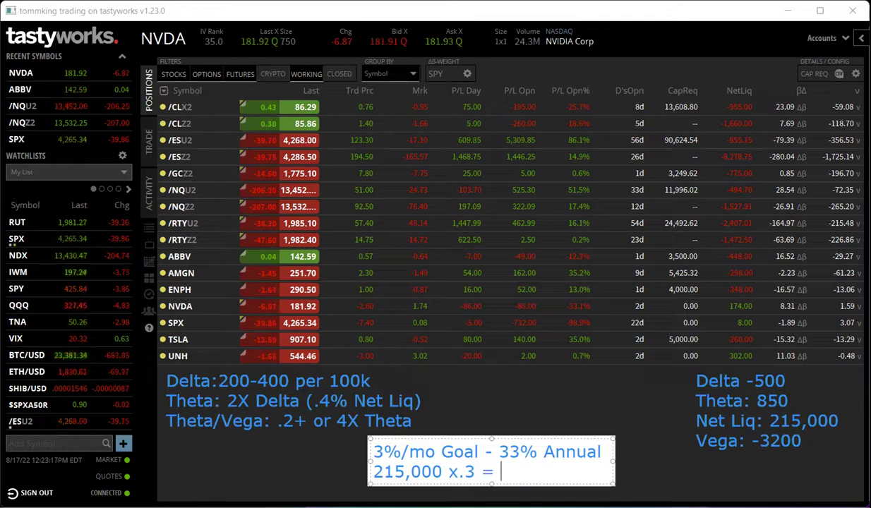
pyautogui.write(' $6,000')
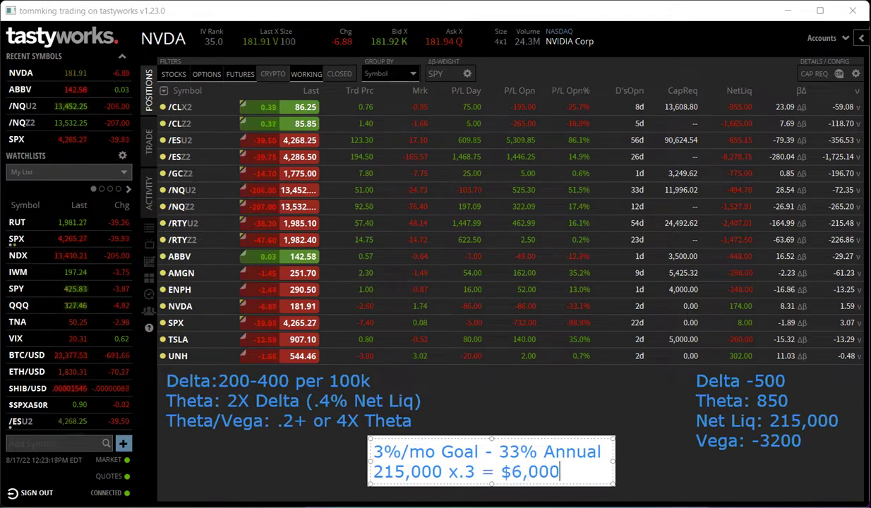
pyautogui.write('/mo')
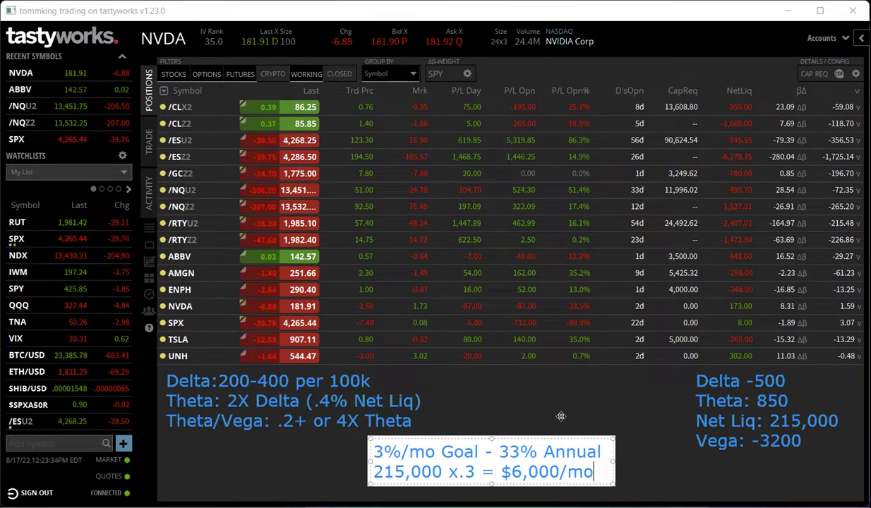
pyautogui.moveTo(615, 472); pyautogui.dragTo(668, 450)
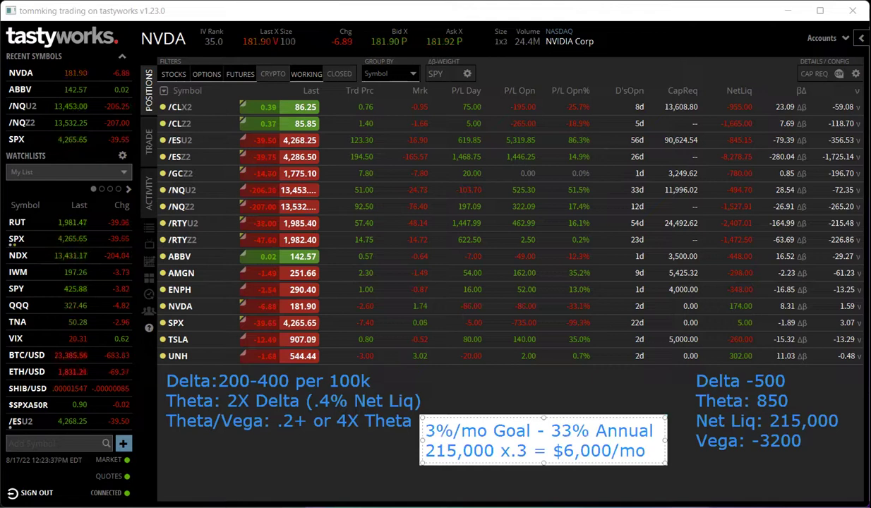
# Add the line "20td x $300 = $6k" to the monthly goal note and finish editing it.
pyautogui.click(644, 450)
pyautogui.press('Return')
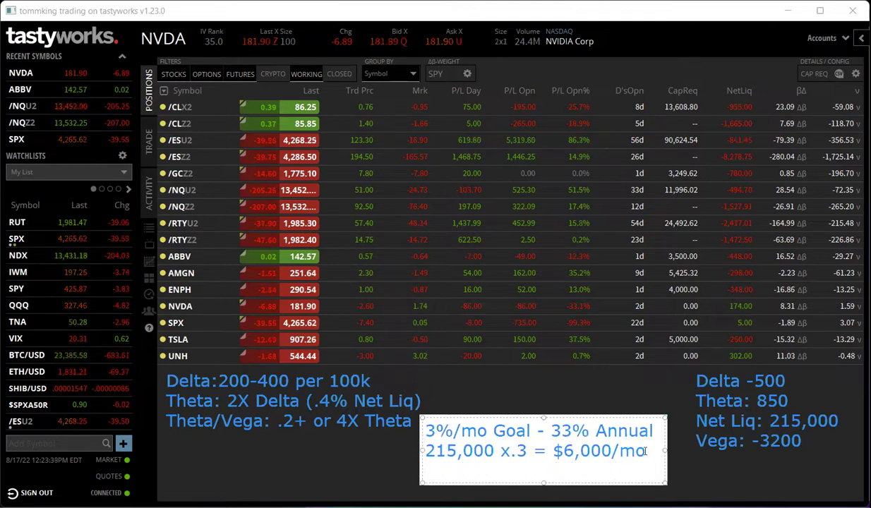
pyautogui.write('20')
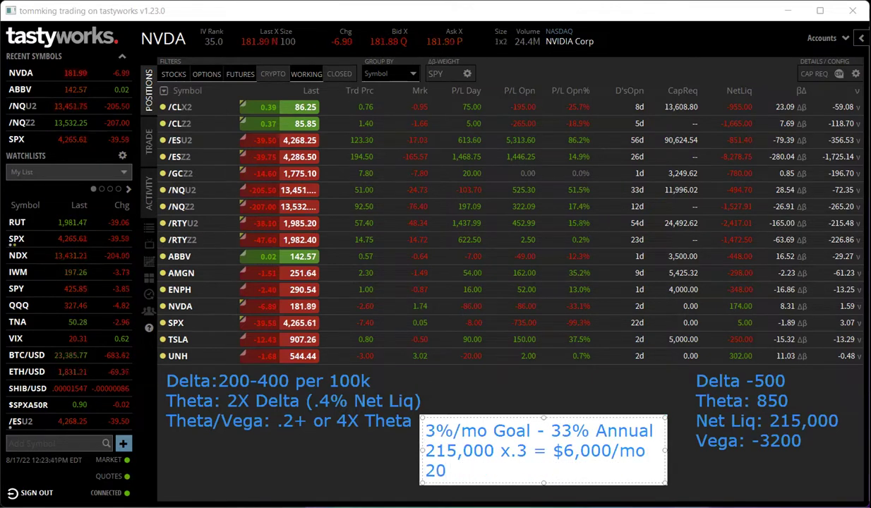
pyautogui.write('td')
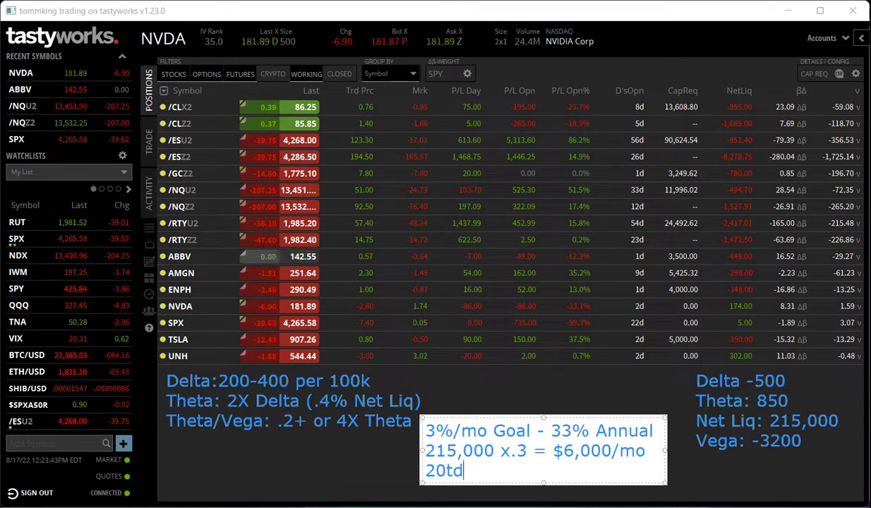
pyautogui.write(' x')
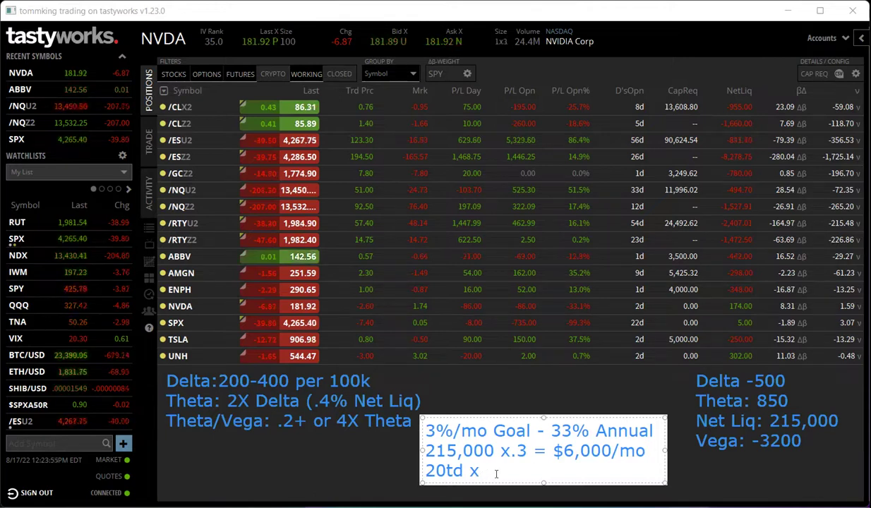
pyautogui.write('$300 ')
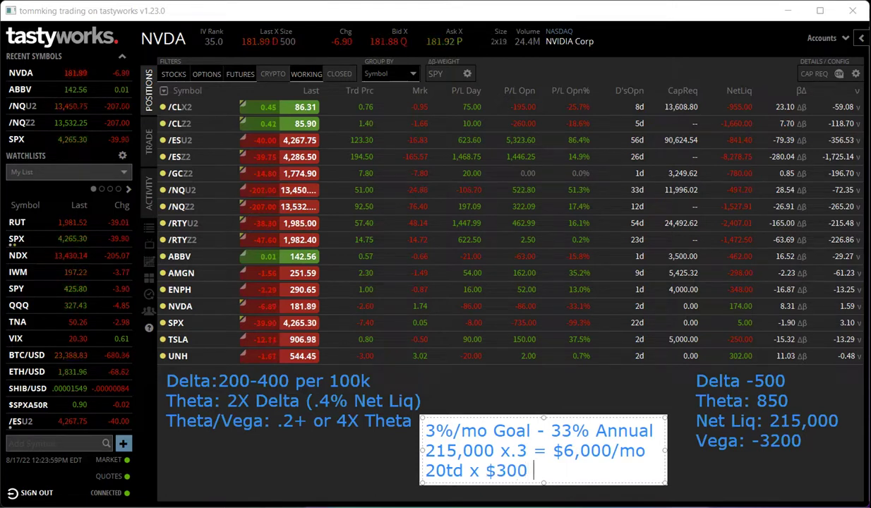
pyautogui.write('= $6k')
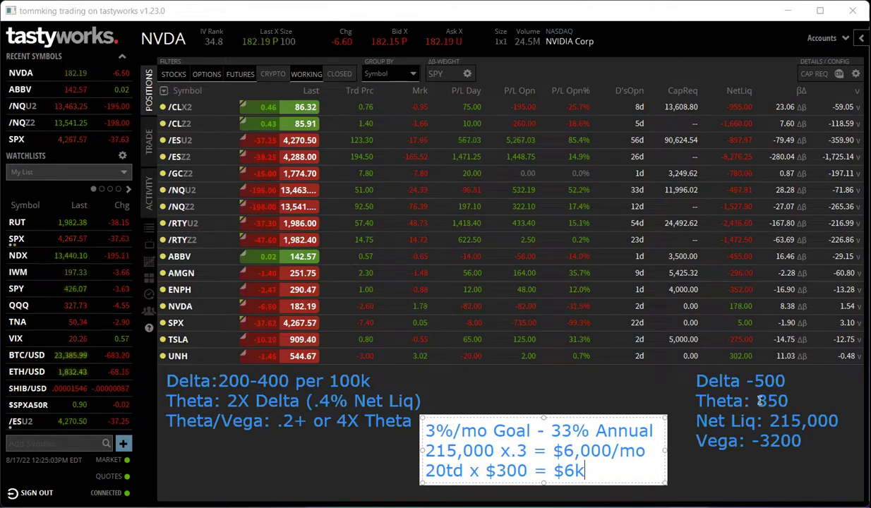
pyautogui.click(511, 487)
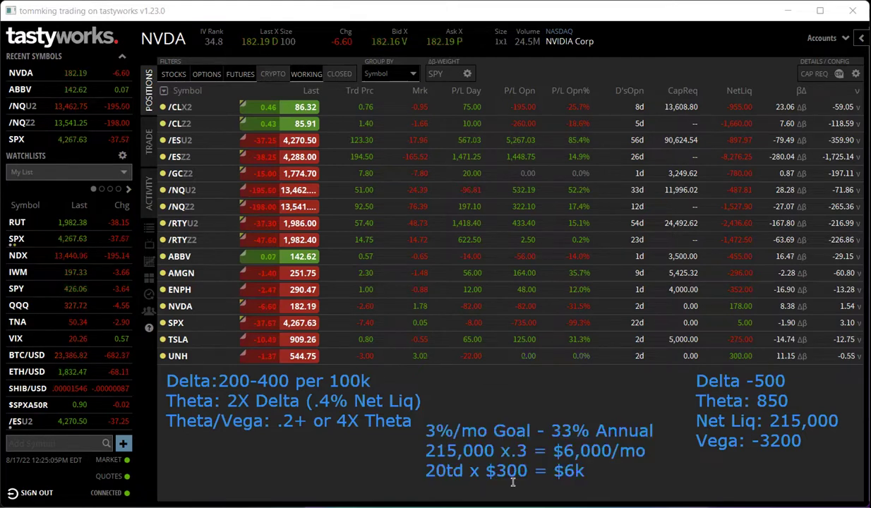
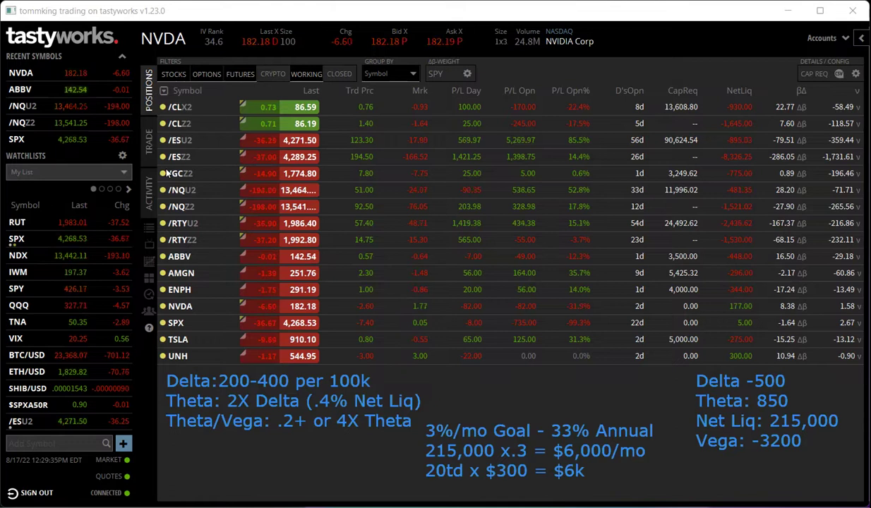
# Open the /ESU2 option chain for the Sep 16, 2022 expiration and set up a short 4060 put.
pyautogui.doubleClick(182, 141)
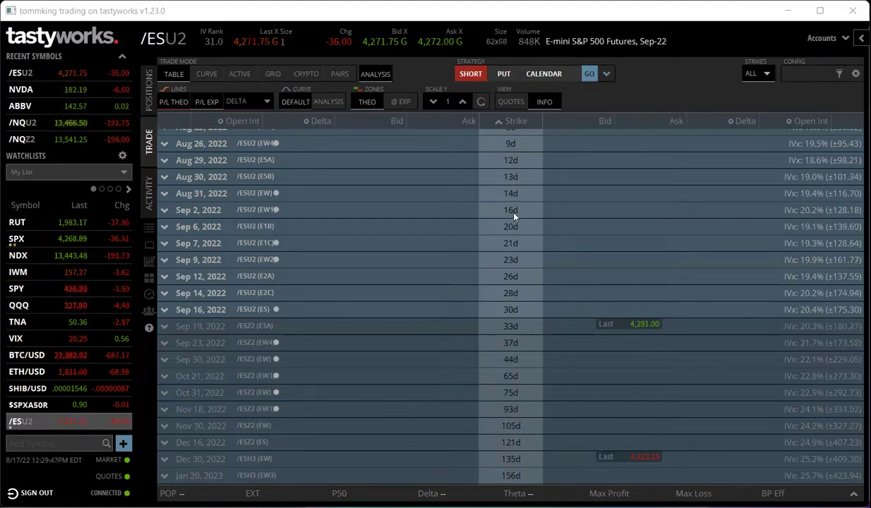
pyautogui.click(511, 306)
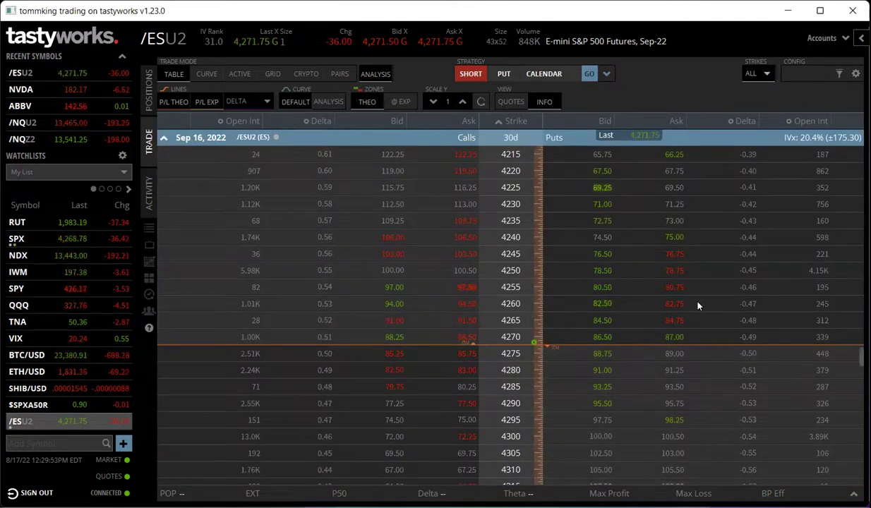
pyautogui.scroll(2, 697, 300)
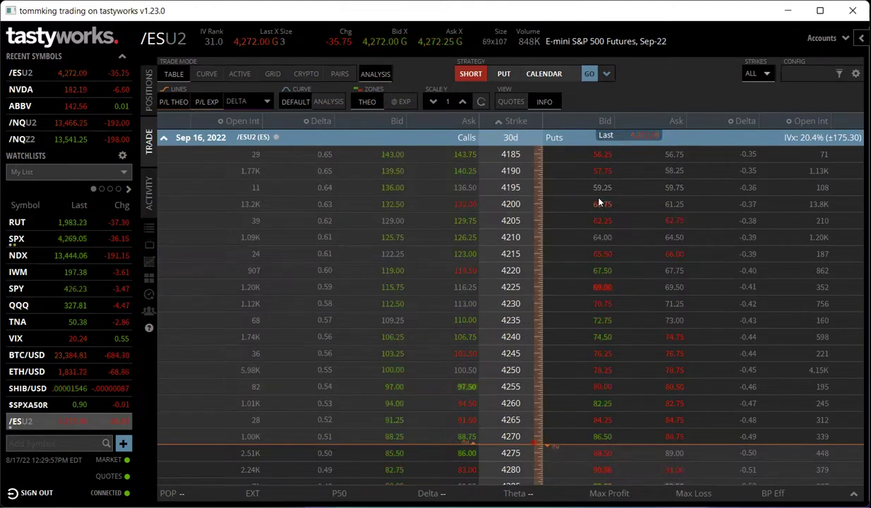
pyautogui.scroll(4, 598, 202)
pyautogui.scroll(3, 598, 204)
pyautogui.scroll(3, 607, 198)
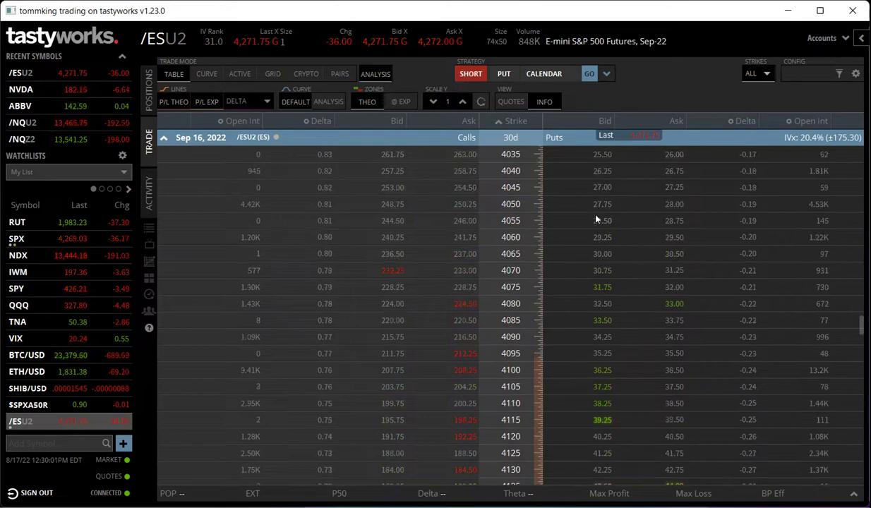
pyautogui.click(595, 239)
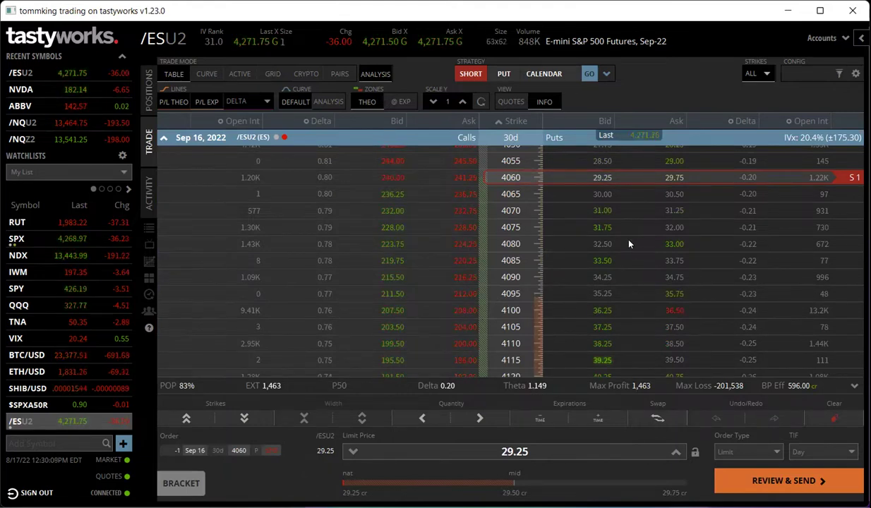
# Move the short put up through the 4110 and 4155 strikes to 4175.
pyautogui.moveTo(588, 171); pyautogui.dragTo(595, 353)
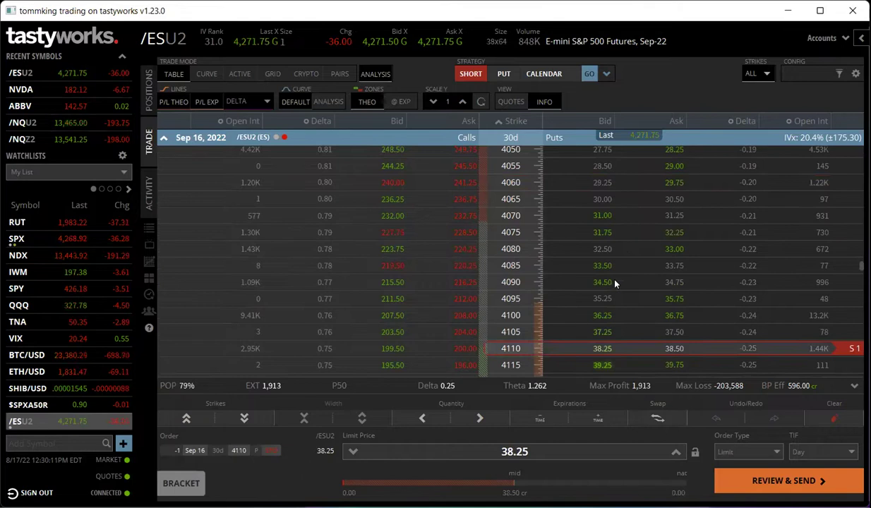
pyautogui.scroll(-3, 591, 269)
pyautogui.moveTo(595, 200); pyautogui.dragTo(593, 348)
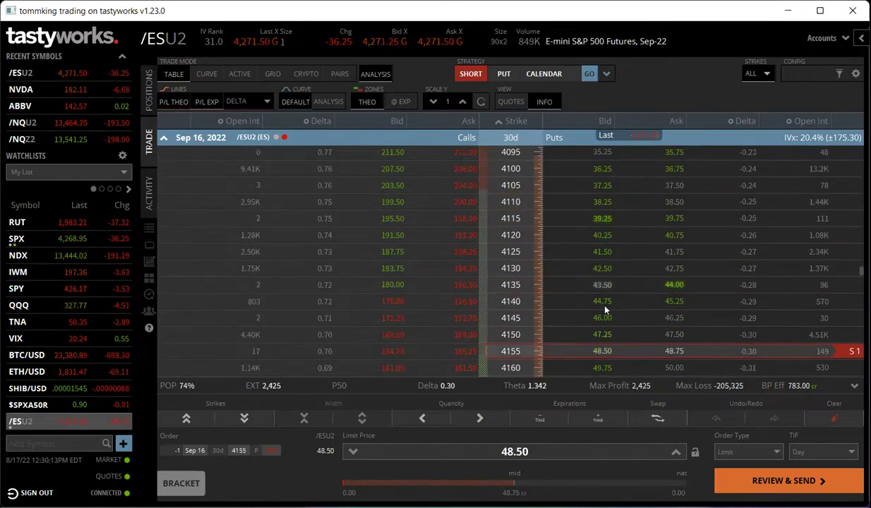
pyautogui.scroll(-2, 582, 294)
pyautogui.moveTo(597, 254)
pyautogui.mouseDown()
pyautogui.moveTo(598, 303)
pyautogui.moveTo(599, 253)
pyautogui.mouseUp()
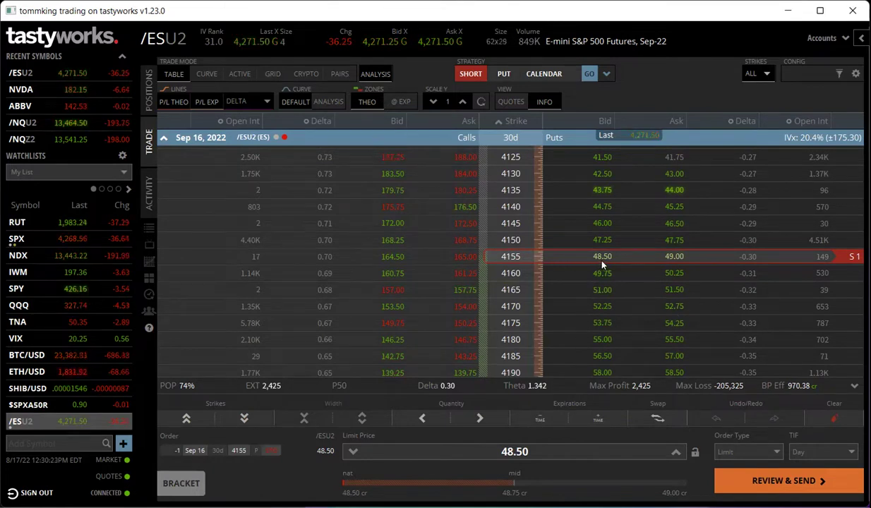
pyautogui.moveTo(599, 267); pyautogui.dragTo(598, 325)
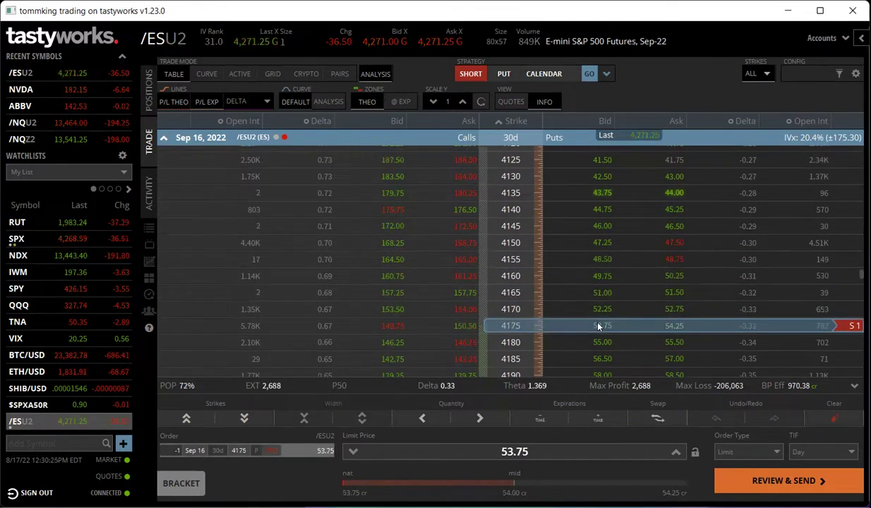
pyautogui.scroll(-2, 598, 325)
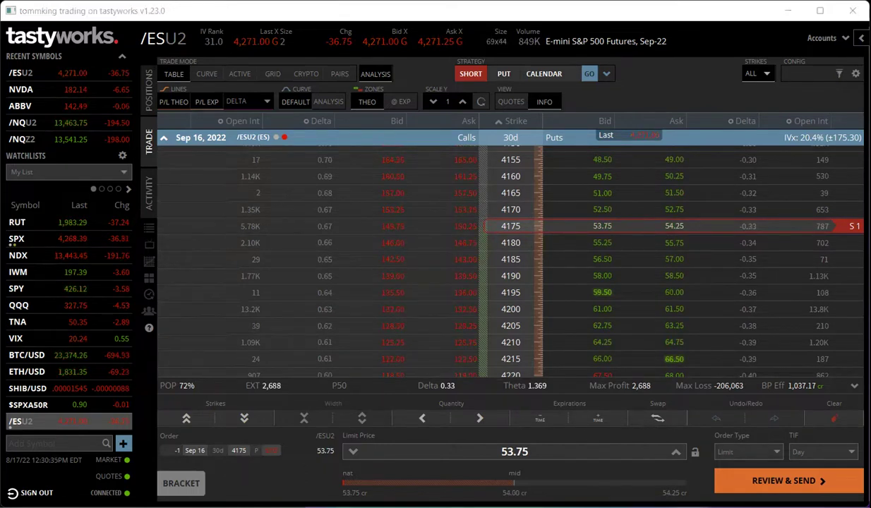
# Clear the short put order, collapse the Sep 16 chain, and return to the positions list with the /ESU2 legs collapsed.
pyautogui.click(176, 146)
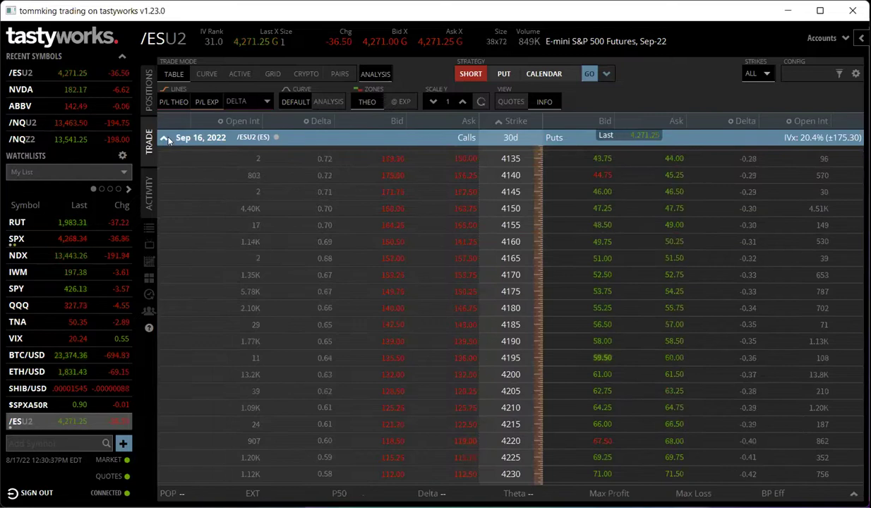
pyautogui.click(166, 139)
pyautogui.click(149, 91)
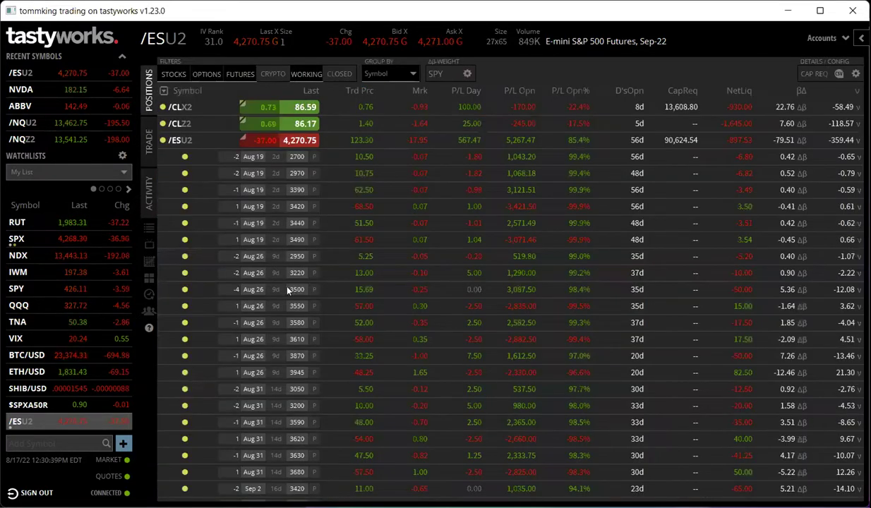
pyautogui.click(196, 142)
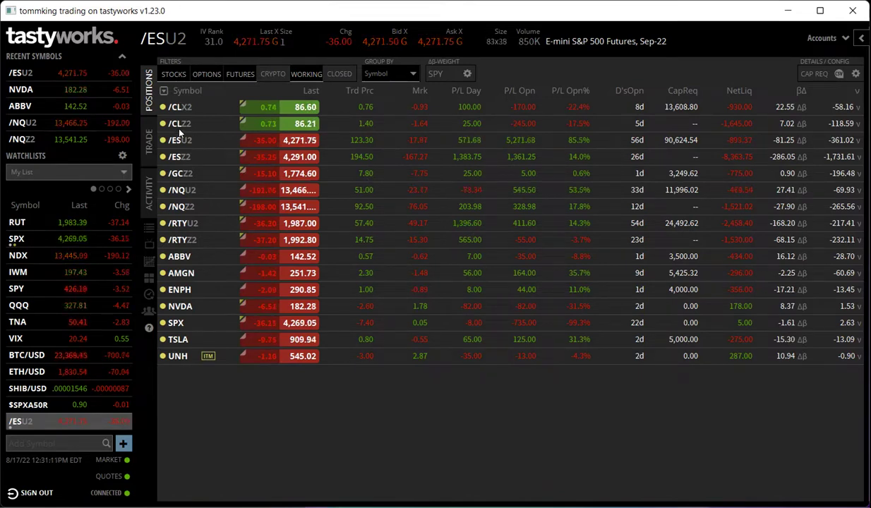
# Open the /ESU2 chain for the Aug 17, 2022 expiration and set up a short 4270 straddle.
pyautogui.click(149, 192)
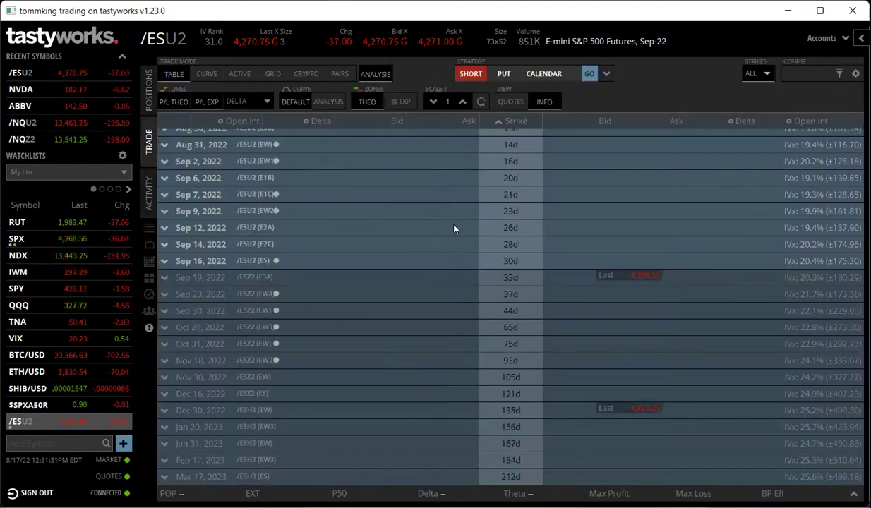
pyautogui.scroll(3, 451, 226)
pyautogui.click(510, 139)
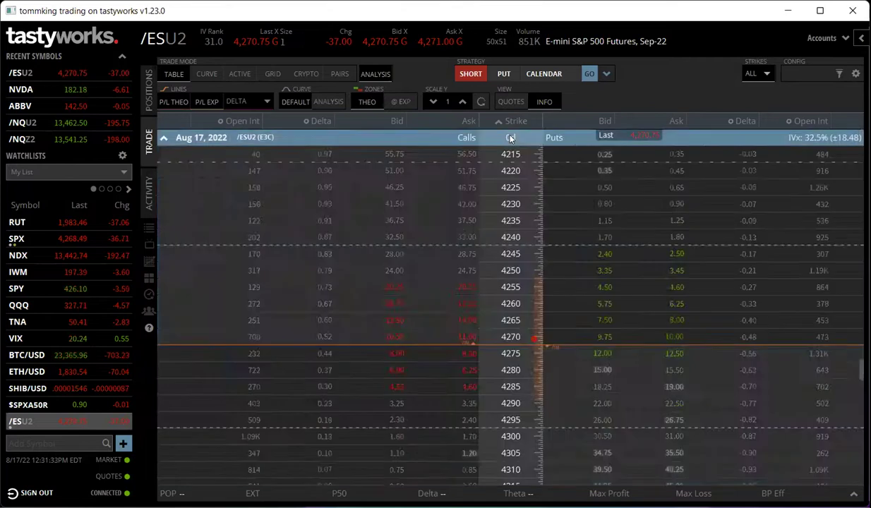
pyautogui.click(392, 337)
pyautogui.click(585, 265)
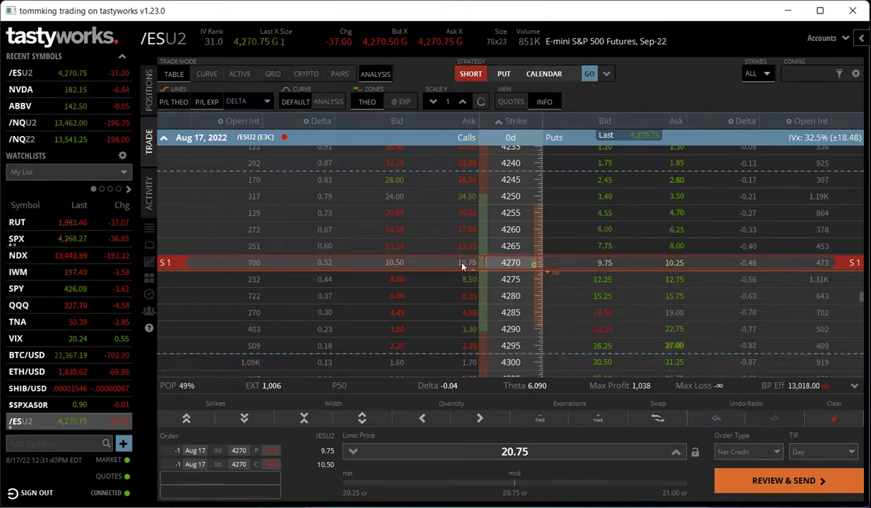
# Try the short put at the 4275 strike and bring the straddle back to 4270 on both legs.
pyautogui.moveTo(463, 265); pyautogui.dragTo(549, 283)
pyautogui.moveTo(455, 283); pyautogui.dragTo(455, 267)
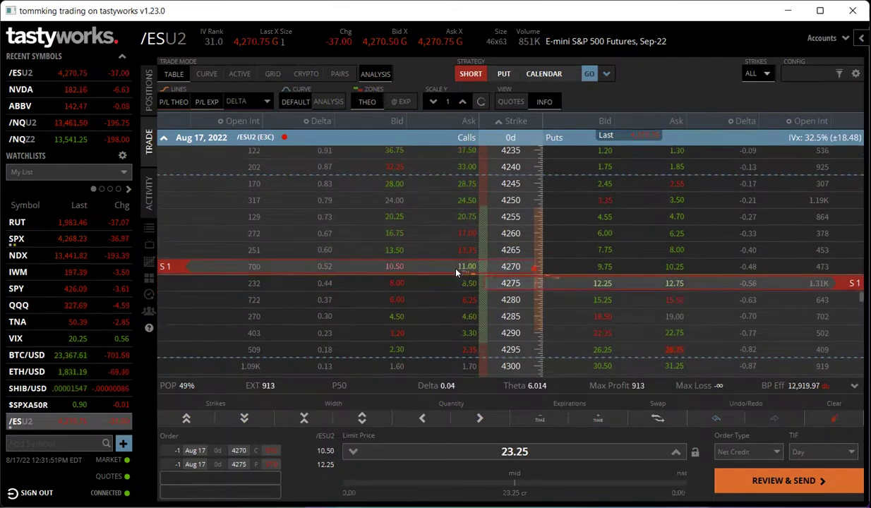
pyautogui.moveTo(542, 283); pyautogui.dragTo(547, 264)
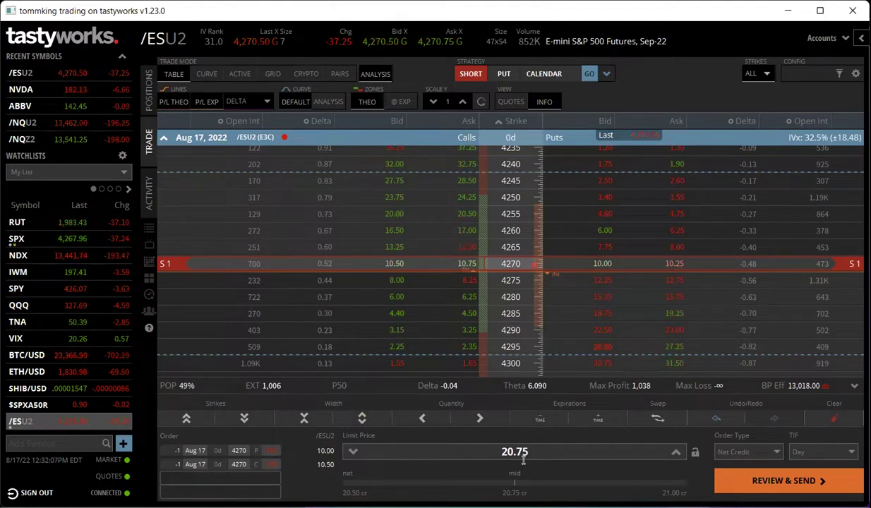
# Review today's filled orders and add a long 4220 put and a long 4320 call to the straddle.
pyautogui.click(149, 194)
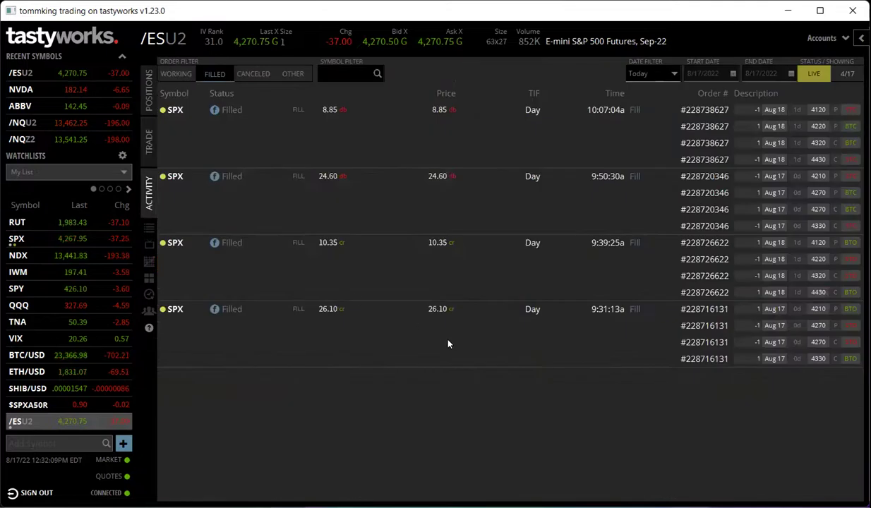
pyautogui.click(149, 140)
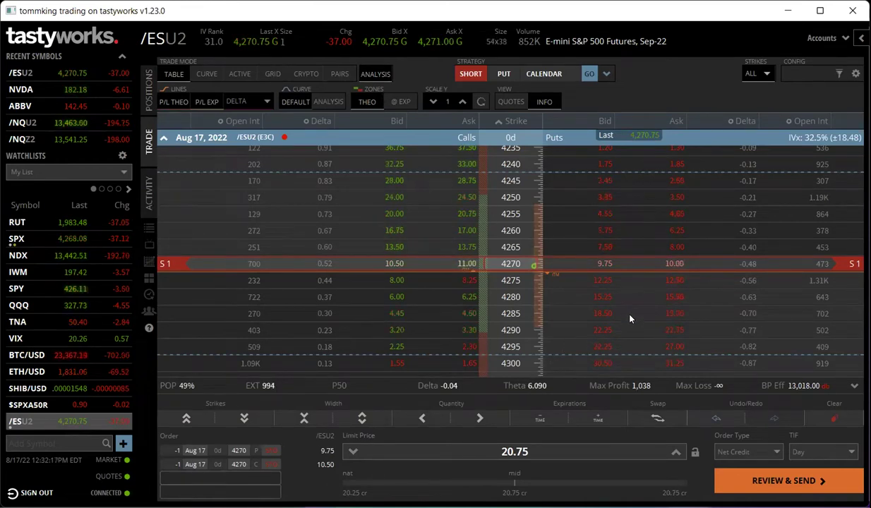
pyautogui.scroll(1, 630, 312)
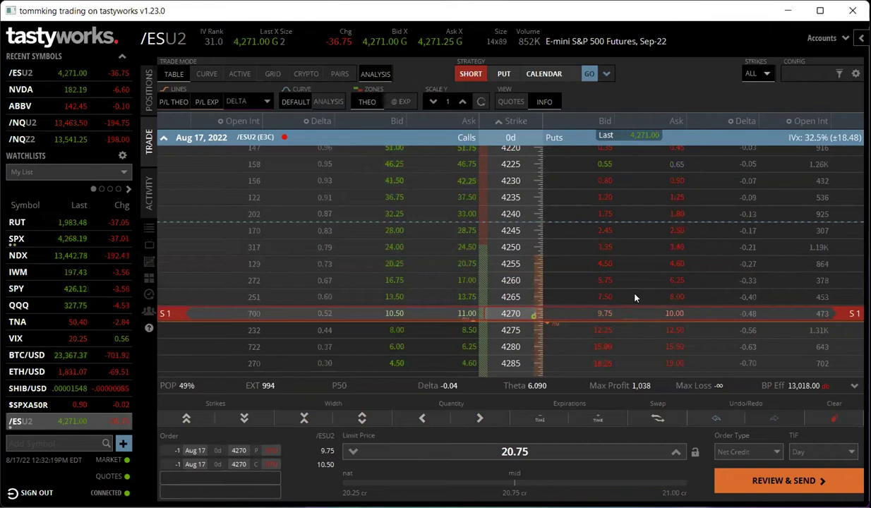
pyautogui.scroll(1, 571, 298)
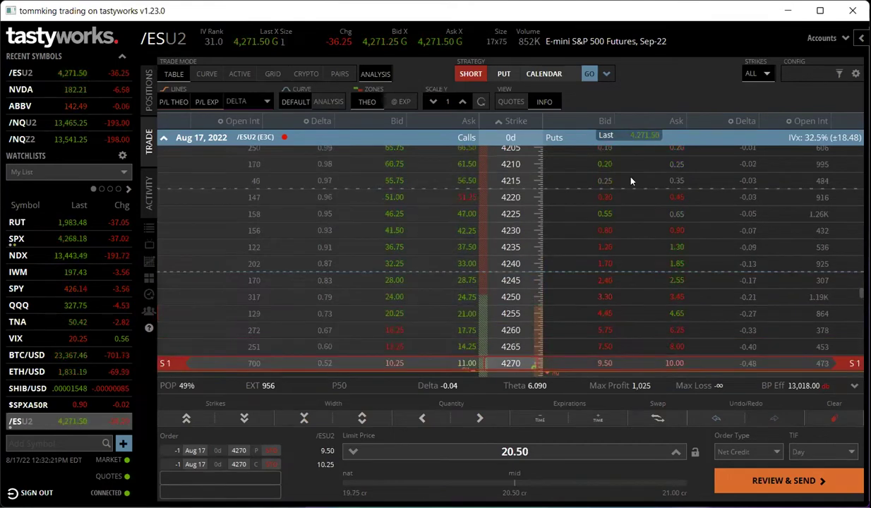
pyautogui.click(676, 197)
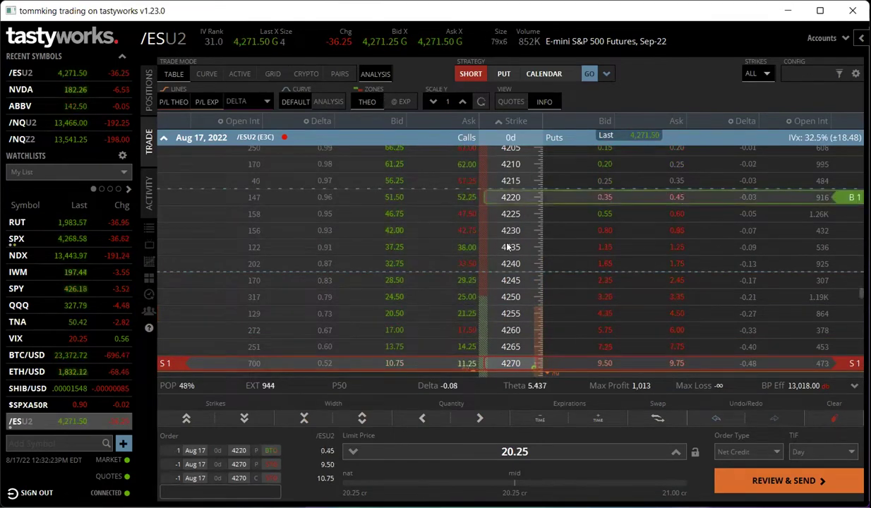
pyautogui.scroll(-4, 412, 293)
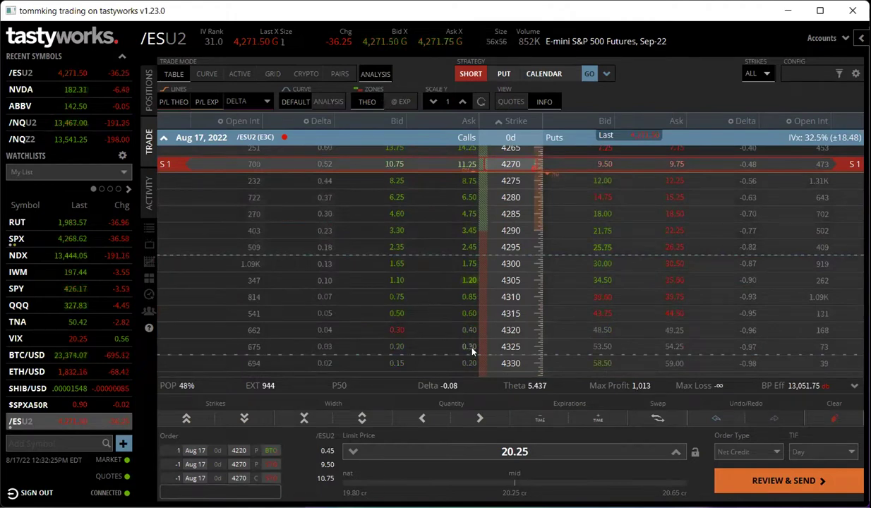
pyautogui.click(468, 329)
pyautogui.scroll(2, 588, 289)
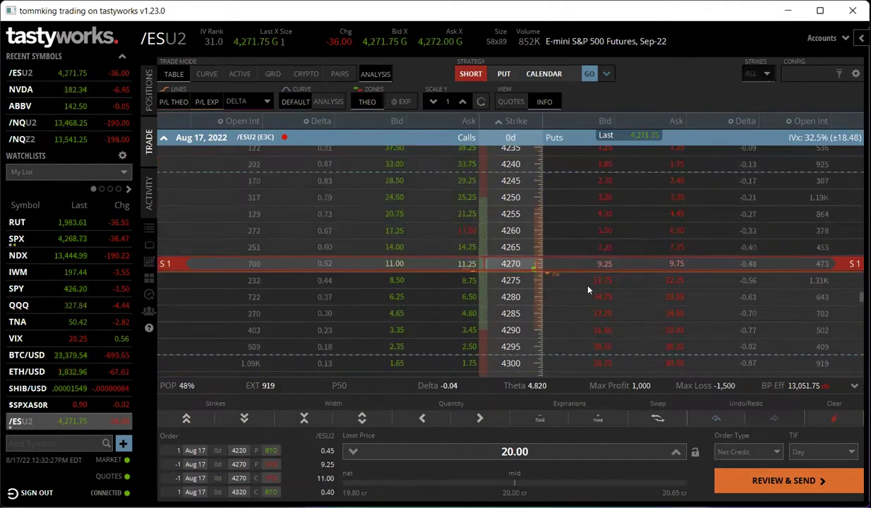
pyautogui.scroll(2, 588, 289)
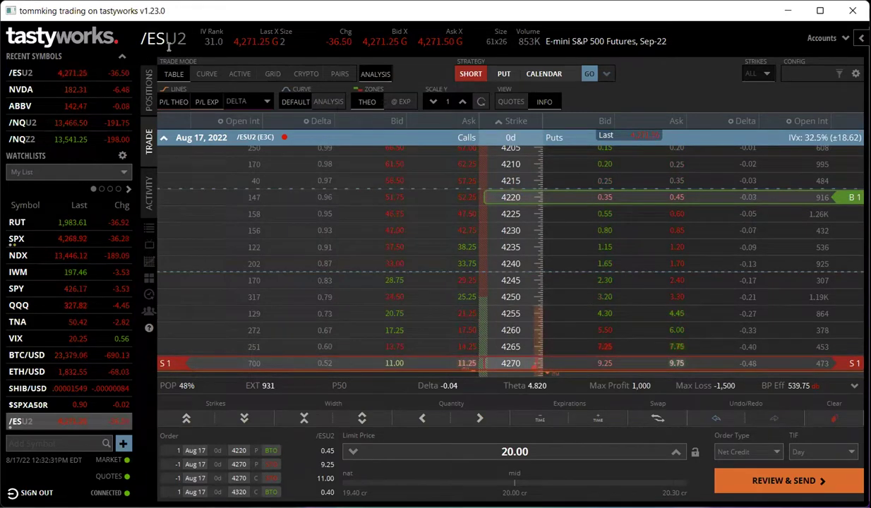
# Clear the /ESU2 iron butterfly order and load the SPX option chain.
pyautogui.click(833, 418)
pyautogui.click(168, 38)
pyautogui.write('S')
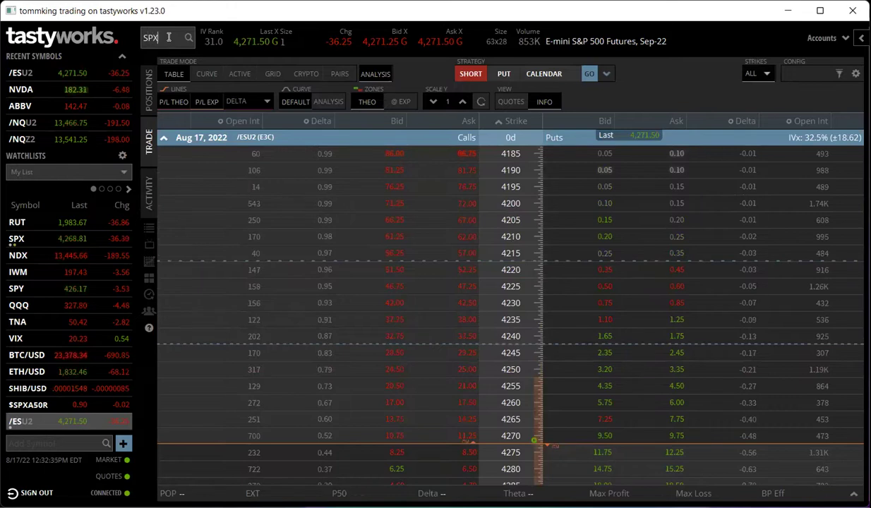
pyautogui.write('PX')
pyautogui.press('Return')
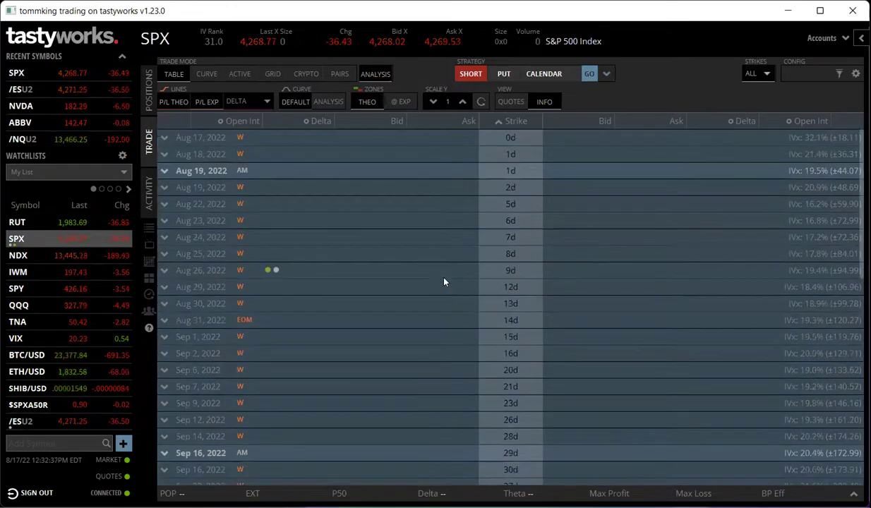
# Open the SPX chain for the Aug 17, 2022 expiration and set up a short straddle at the 4270 strike.
pyautogui.click(487, 137)
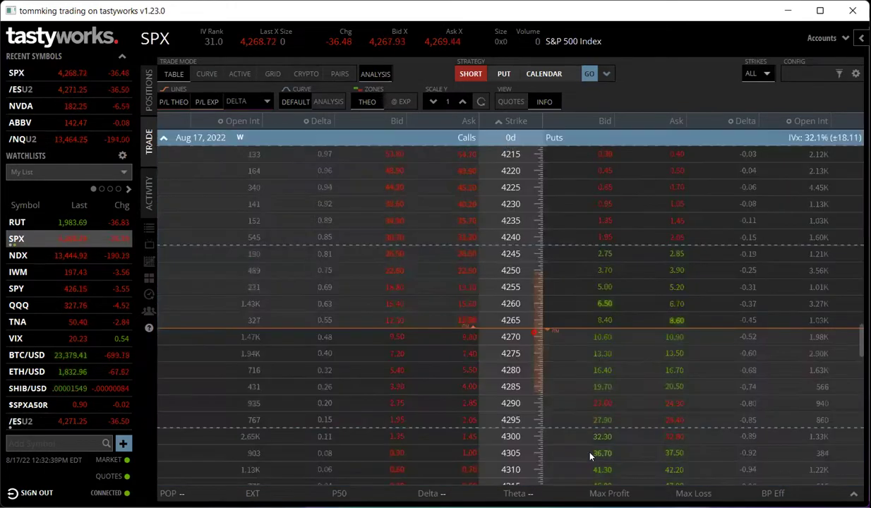
pyautogui.click(421, 321)
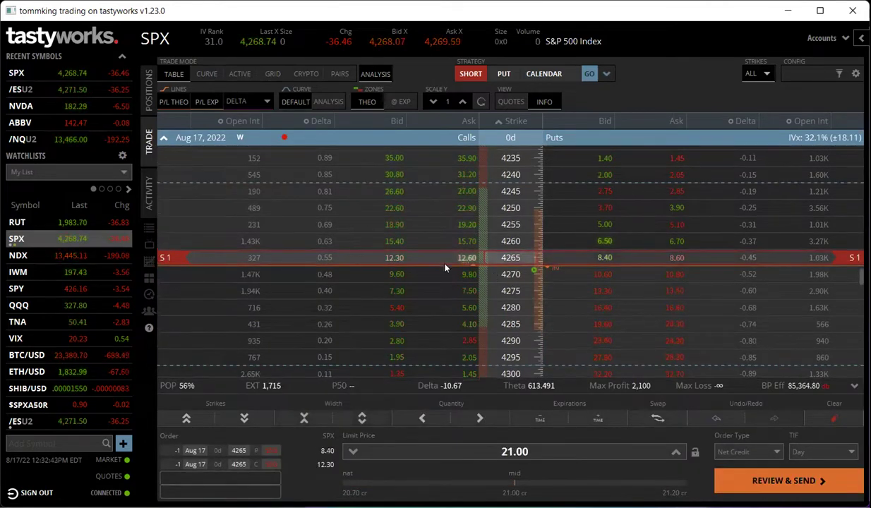
pyautogui.click(444, 268)
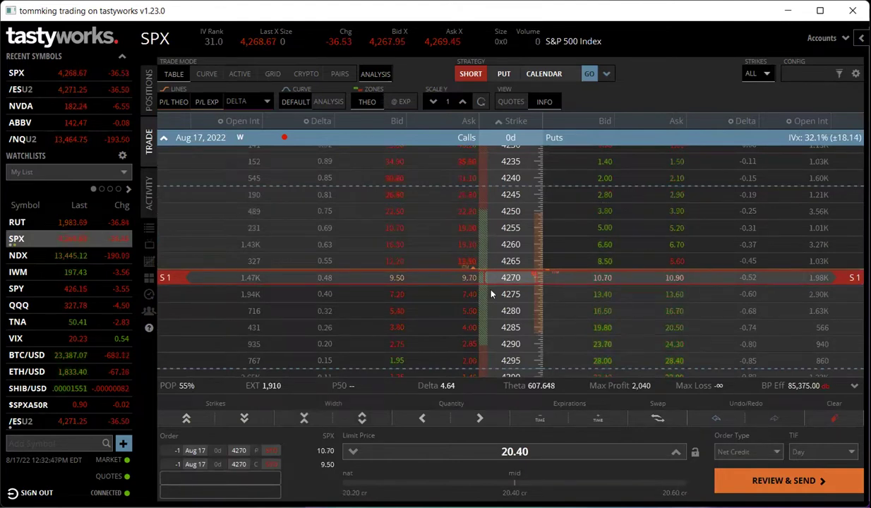
# Add a long 4220 put and a long 4320 call to the SPX straddle as its wings.
pyautogui.scroll(2, 633, 190)
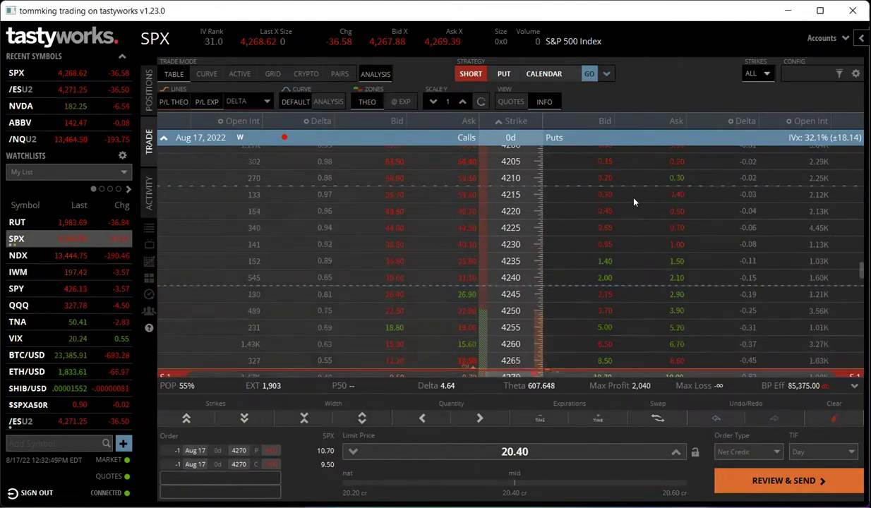
pyautogui.click(670, 211)
pyautogui.scroll(-4, 423, 267)
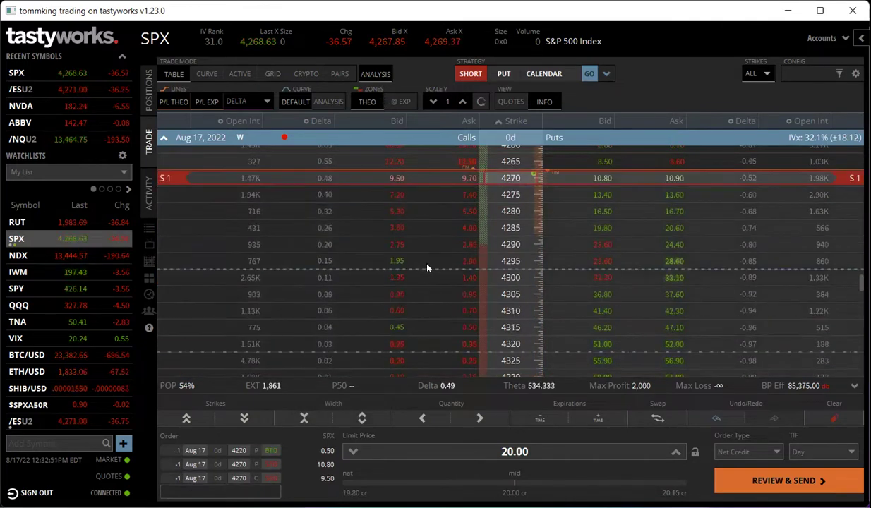
pyautogui.click(466, 343)
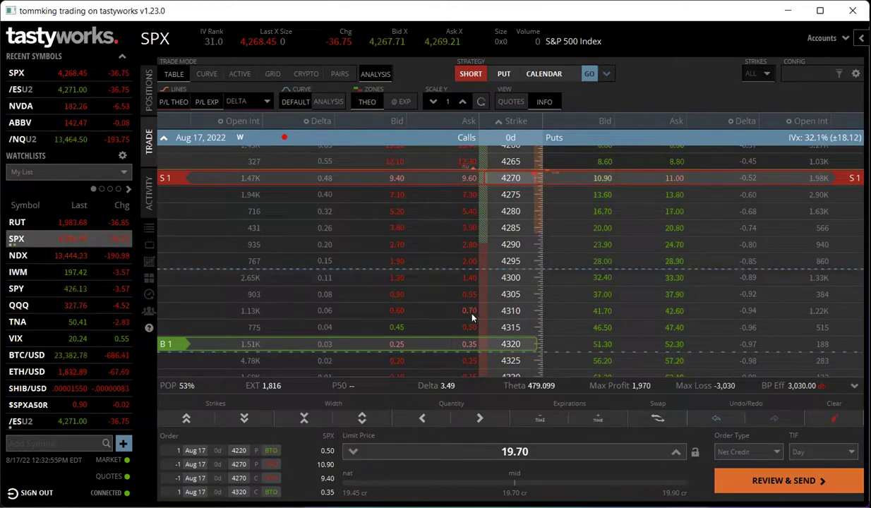
pyautogui.scroll(3, 470, 316)
pyautogui.scroll(-2, 477, 314)
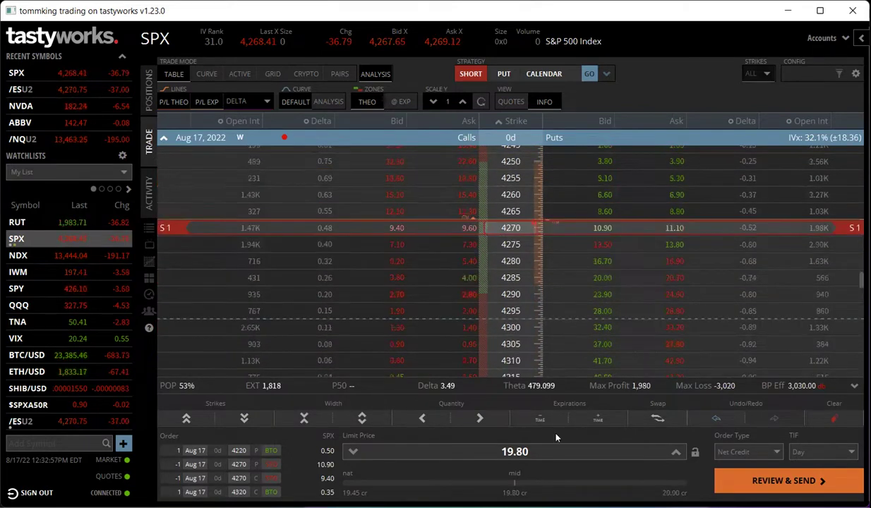
pyautogui.scroll(-1, 474, 317)
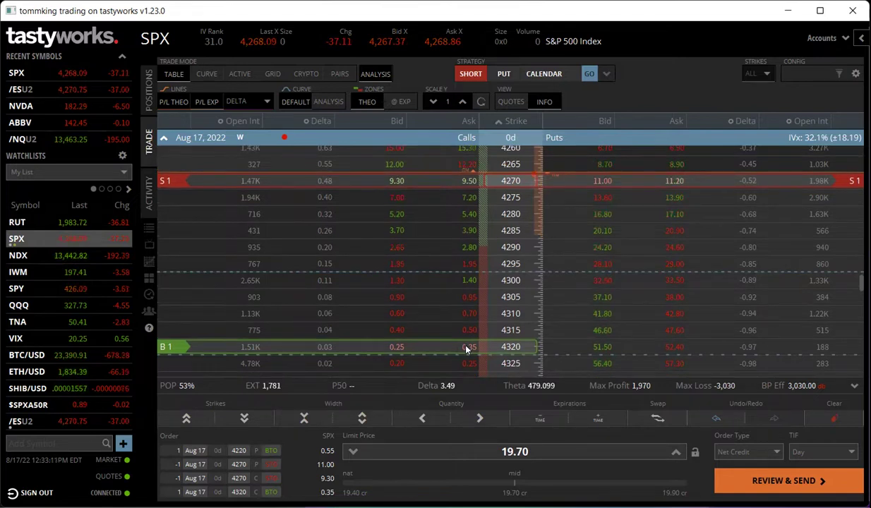
# Try wider wings by moving the long call to 4325 and the long put to 4215.
pyautogui.moveTo(466, 350); pyautogui.dragTo(463, 362)
pyautogui.scroll(5, 552, 306)
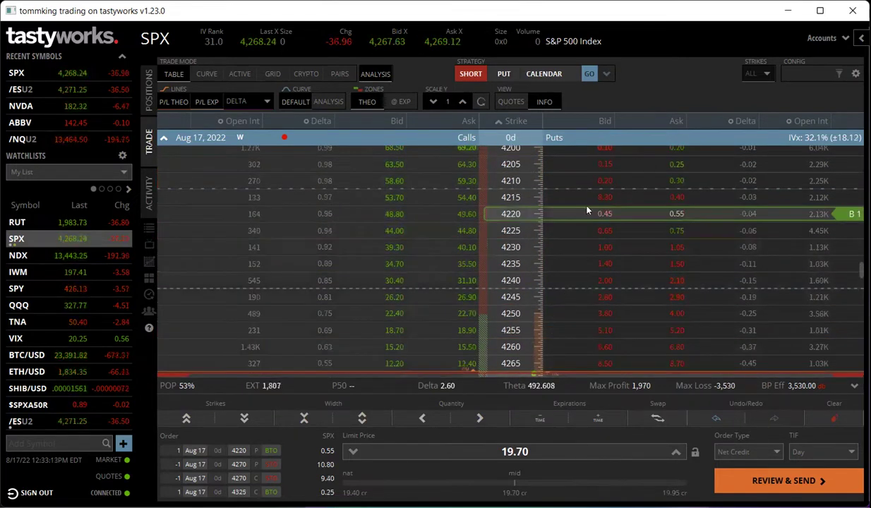
pyautogui.moveTo(586, 210); pyautogui.dragTo(587, 196)
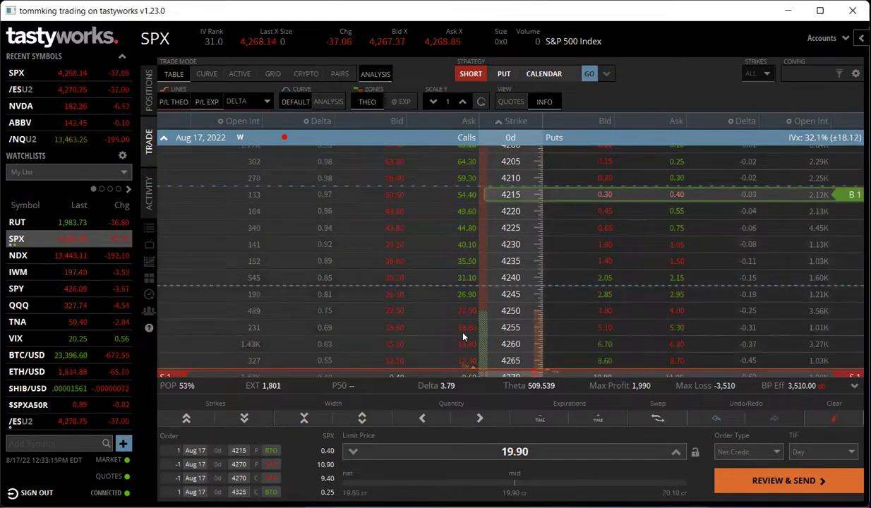
pyautogui.scroll(-5, 463, 337)
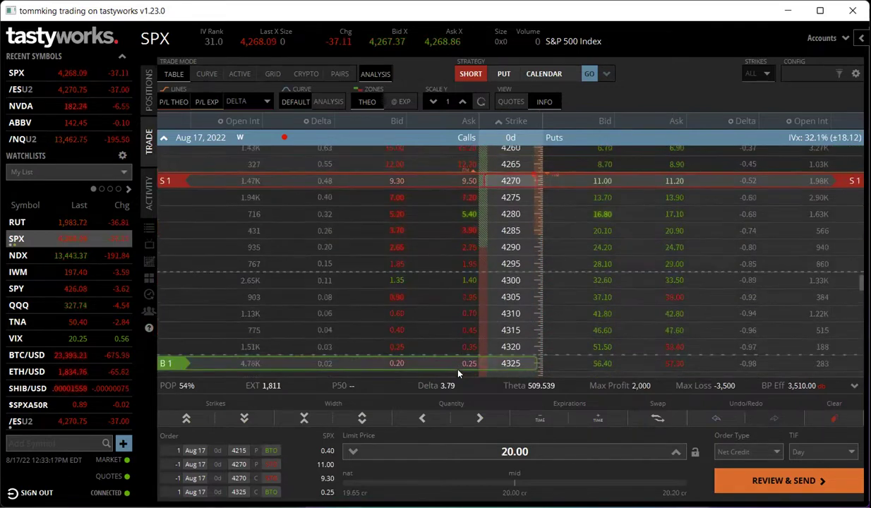
# Try moving the wings of the iron butterfly farther out to the 4330 call and the 4210 put.
pyautogui.moveTo(457, 373); pyautogui.dragTo(462, 381)
pyautogui.scroll(10, 557, 269)
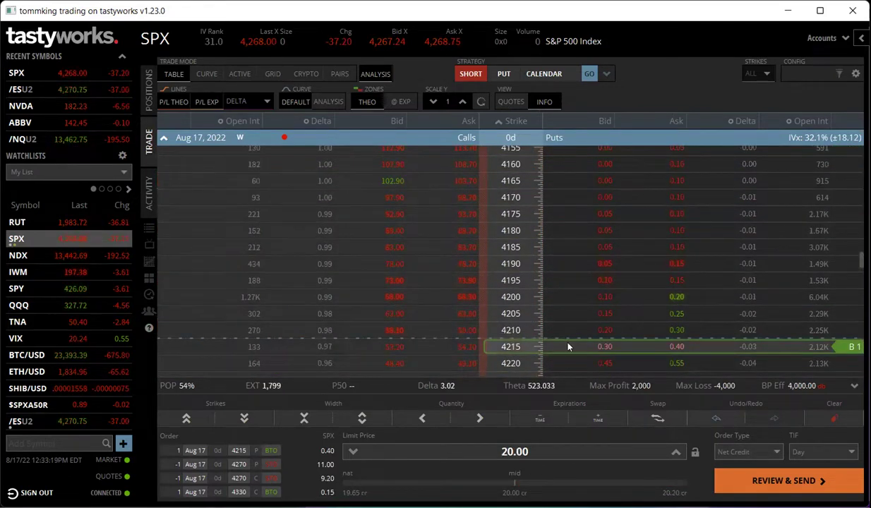
pyautogui.moveTo(564, 345); pyautogui.dragTo(564, 327)
pyautogui.scroll(-12, 567, 313)
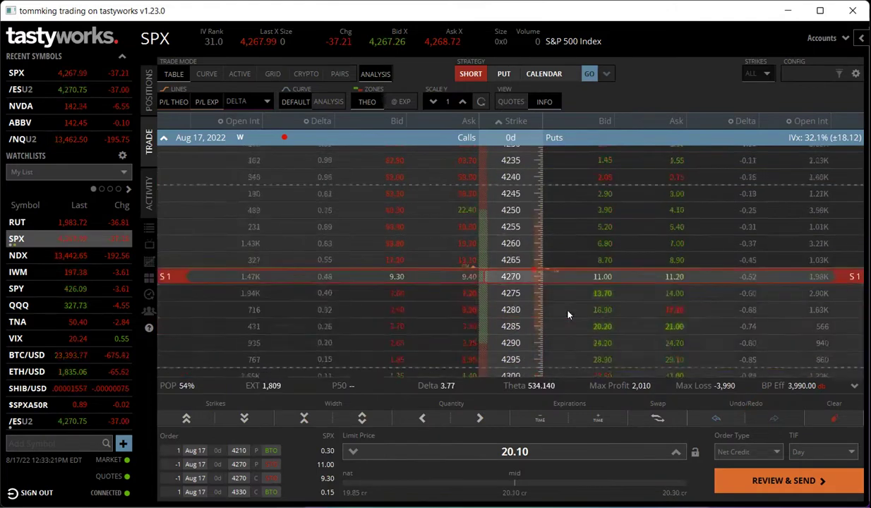
pyautogui.scroll(5, 499, 302)
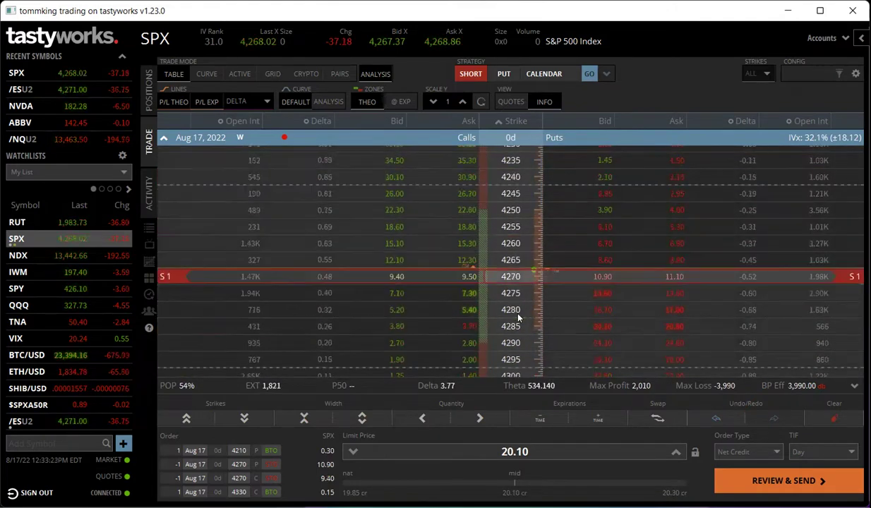
# Bring the wings back in to the 4220 put and the 4320 call.
pyautogui.moveTo(573, 298); pyautogui.dragTo(556, 305)
pyautogui.scroll(5, 575, 263)
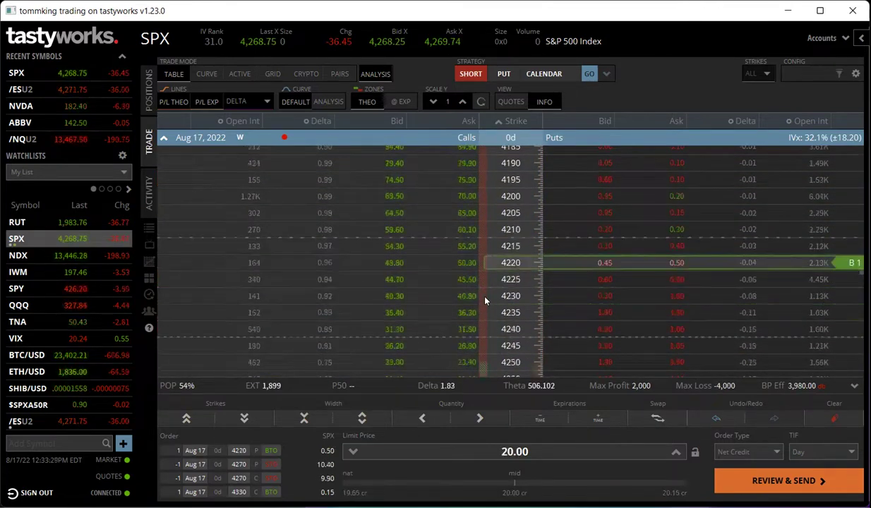
pyautogui.scroll(-10, 466, 286)
pyautogui.moveTo(470, 328); pyautogui.dragTo(452, 282)
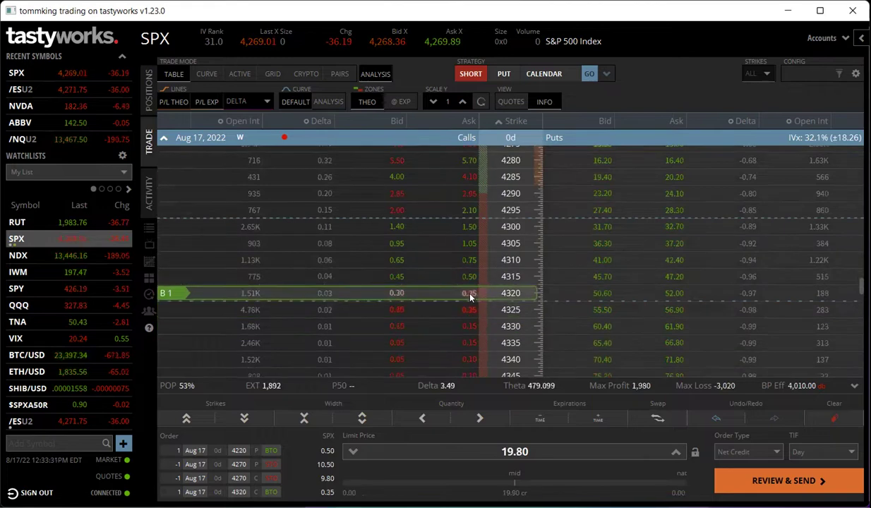
pyautogui.scroll(6, 665, 263)
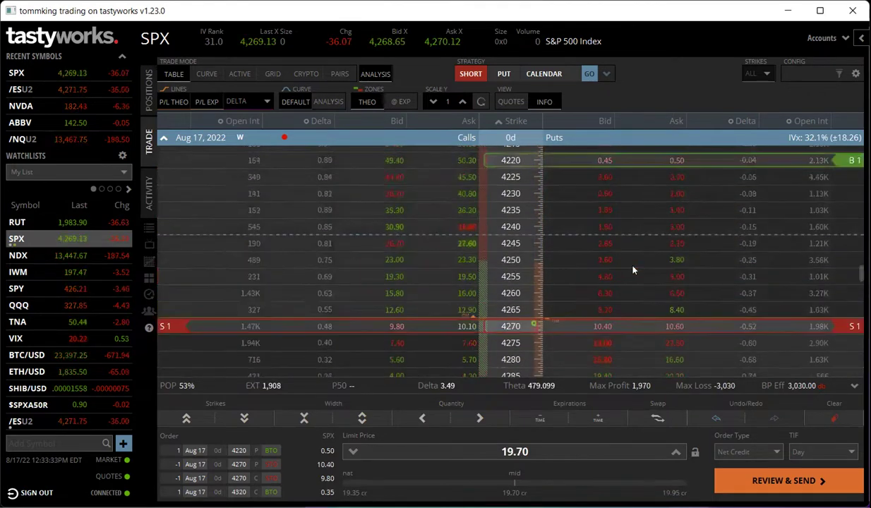
pyautogui.scroll(-3, 570, 258)
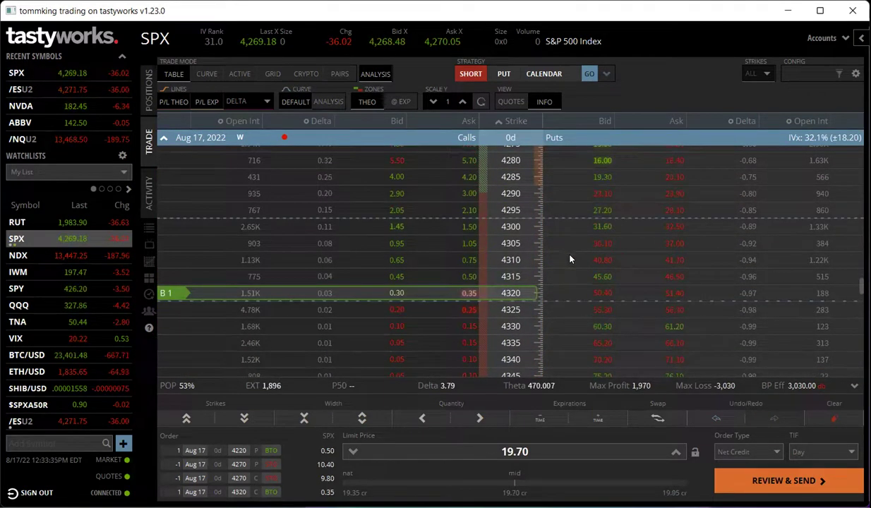
pyautogui.scroll(1, 570, 260)
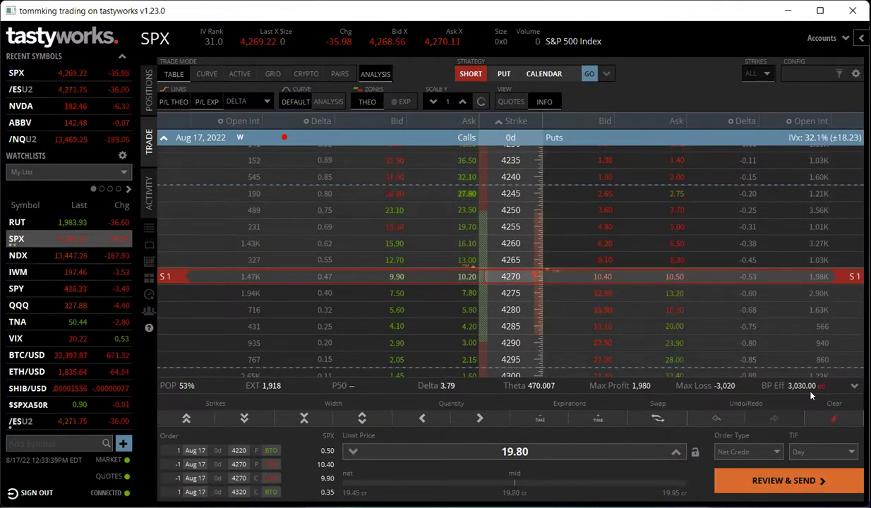
# Move the long put to 4215 and the long call to 4325, keeping the order at one contract per leg.
pyautogui.scroll(5, 607, 255)
pyautogui.moveTo(607, 254); pyautogui.dragTo(606, 241)
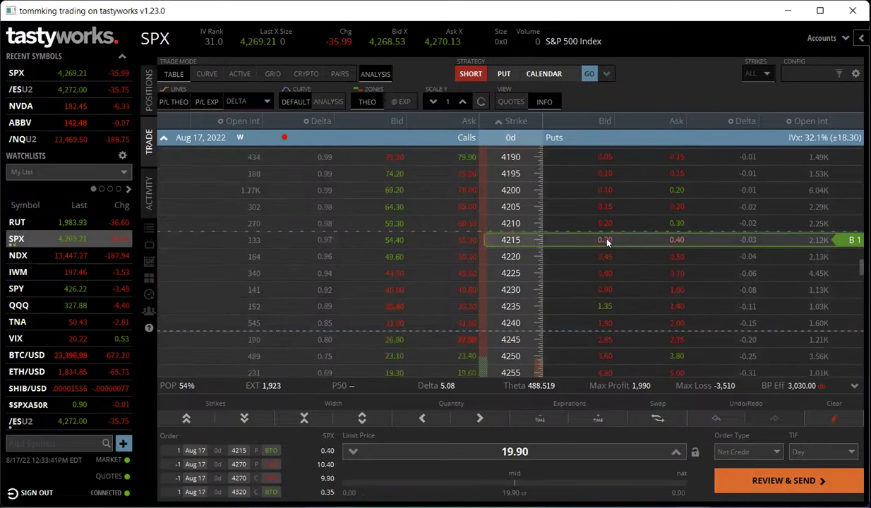
pyautogui.scroll(-9, 554, 282)
pyautogui.moveTo(449, 289); pyautogui.dragTo(449, 309)
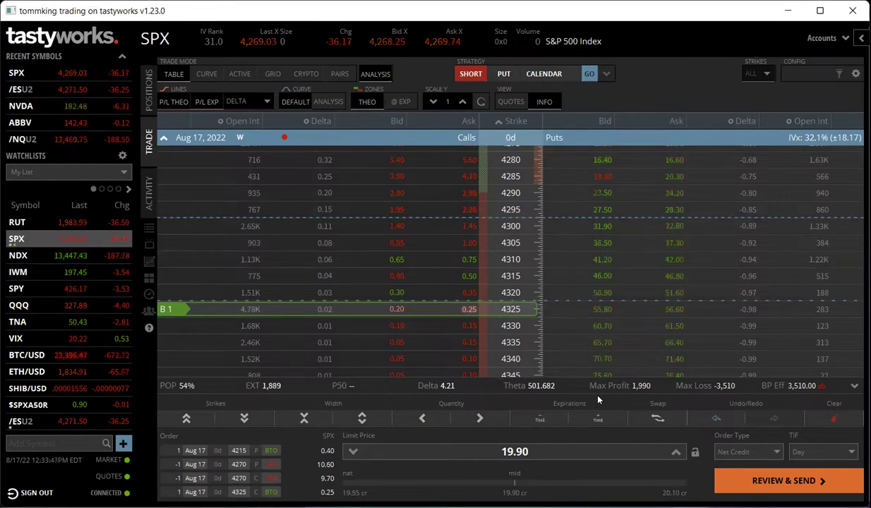
pyautogui.click(479, 419)
pyautogui.click(422, 418)
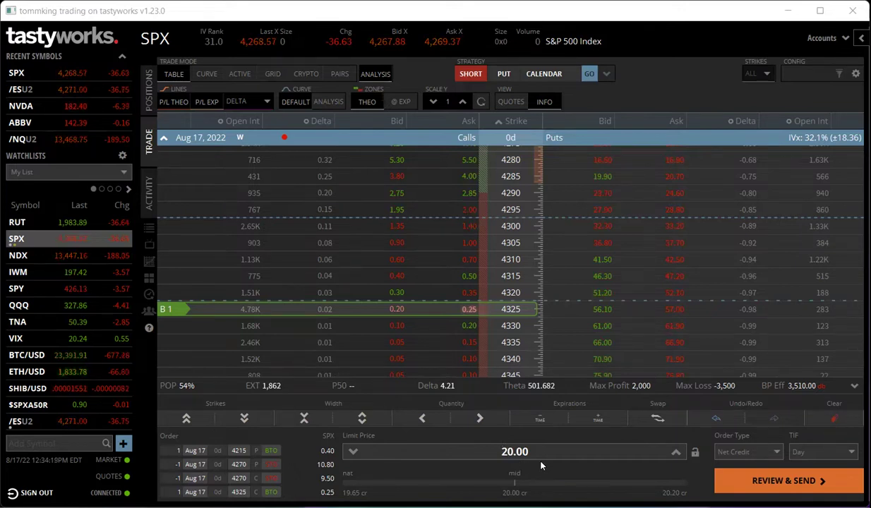
# Move the long put in to the 4220 strike and open the order's limit price for editing.
pyautogui.scroll(6, 489, 324)
pyautogui.scroll(-3, 494, 318)
pyautogui.scroll(3, 543, 304)
pyautogui.scroll(-1, 571, 247)
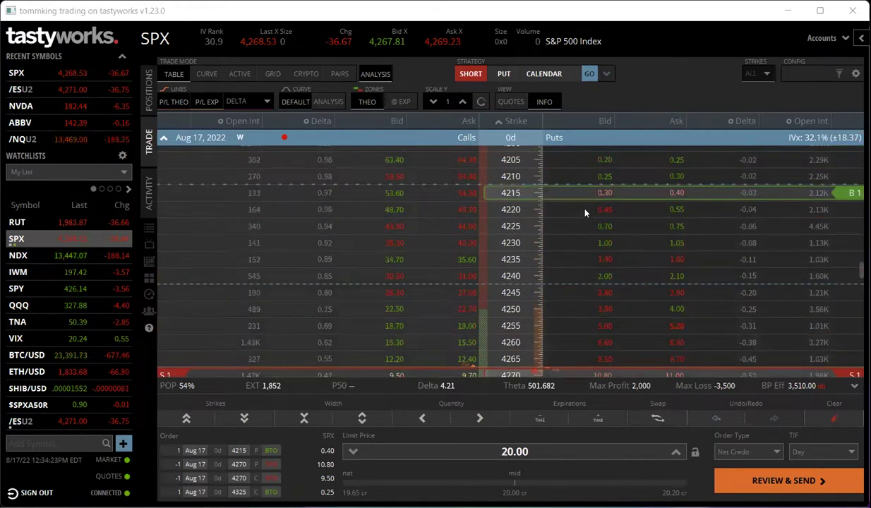
pyautogui.scroll(-1, 582, 236)
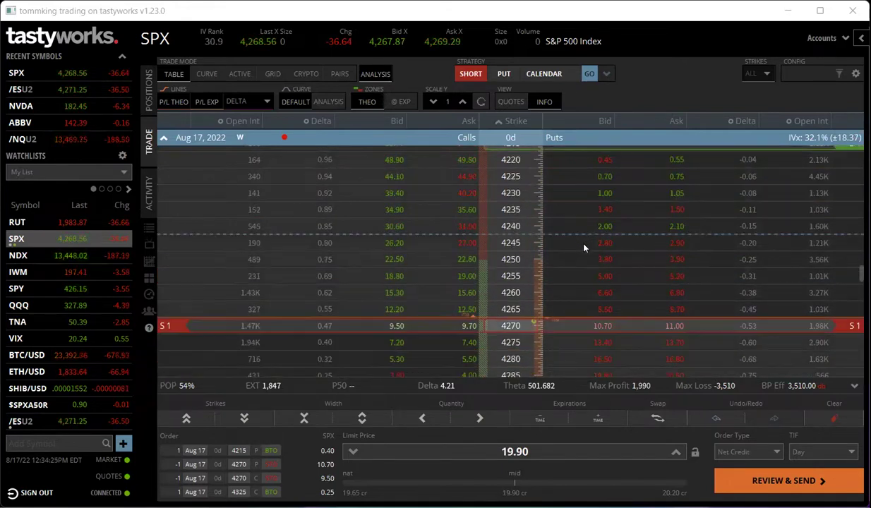
pyautogui.scroll(2, 577, 258)
pyautogui.moveTo(585, 243); pyautogui.dragTo(582, 254)
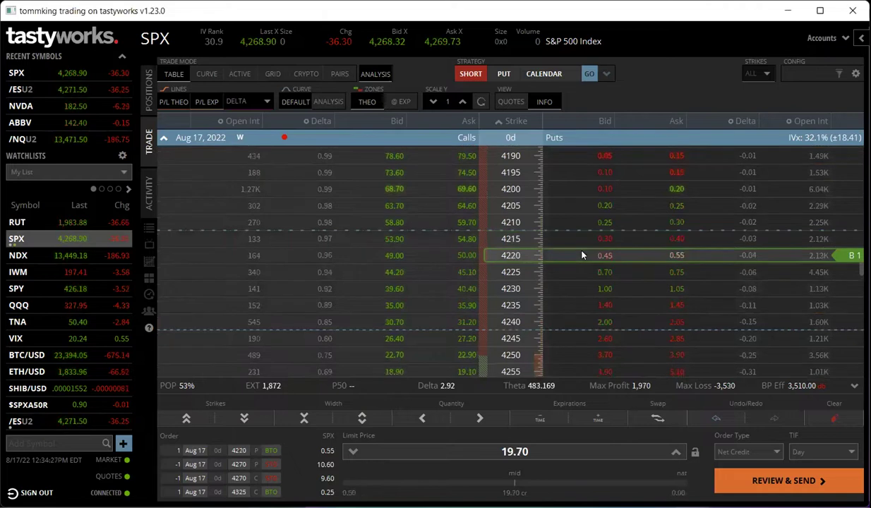
pyautogui.scroll(-6, 571, 277)
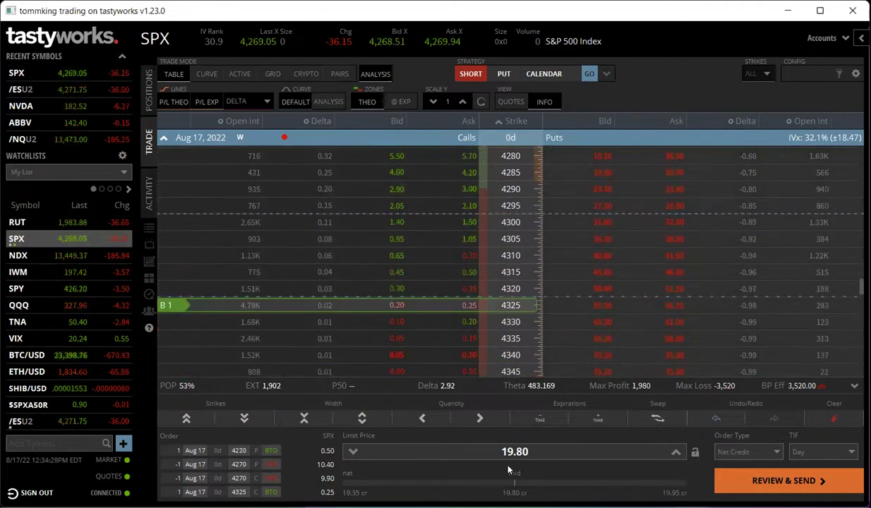
pyautogui.click(467, 450)
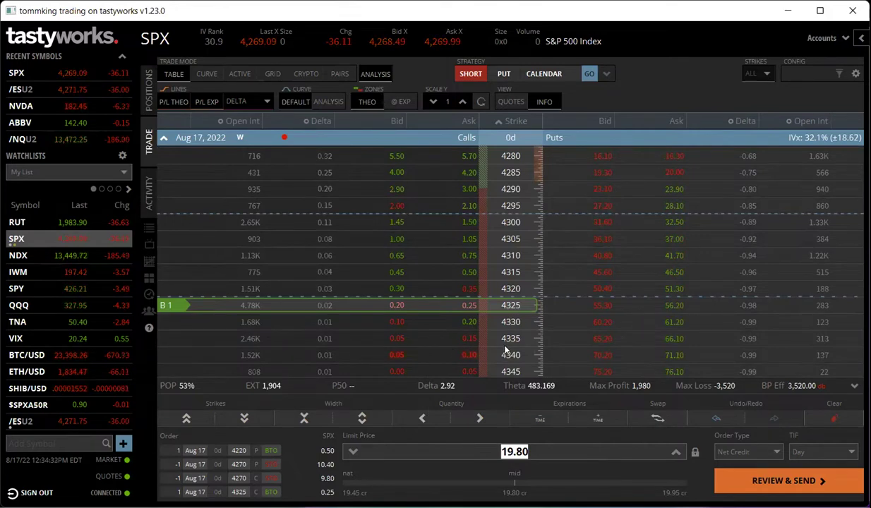
pyautogui.scroll(5, 505, 350)
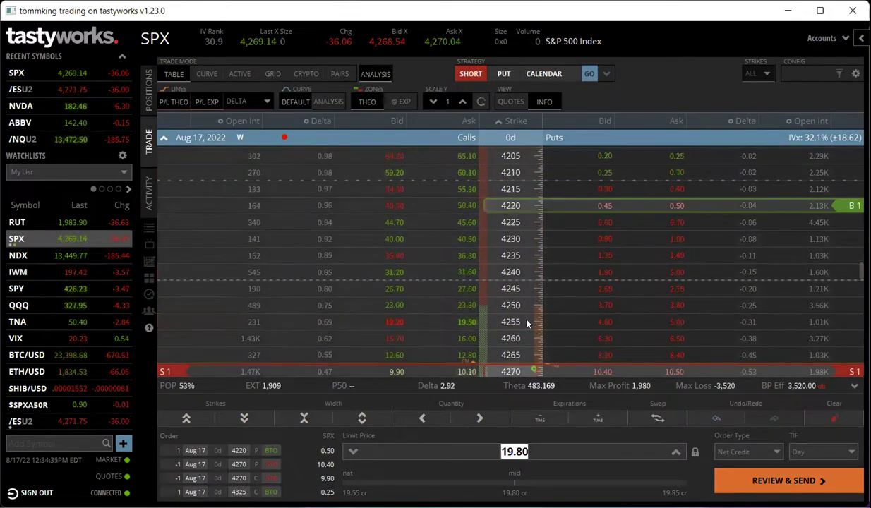
pyautogui.scroll(-5, 526, 324)
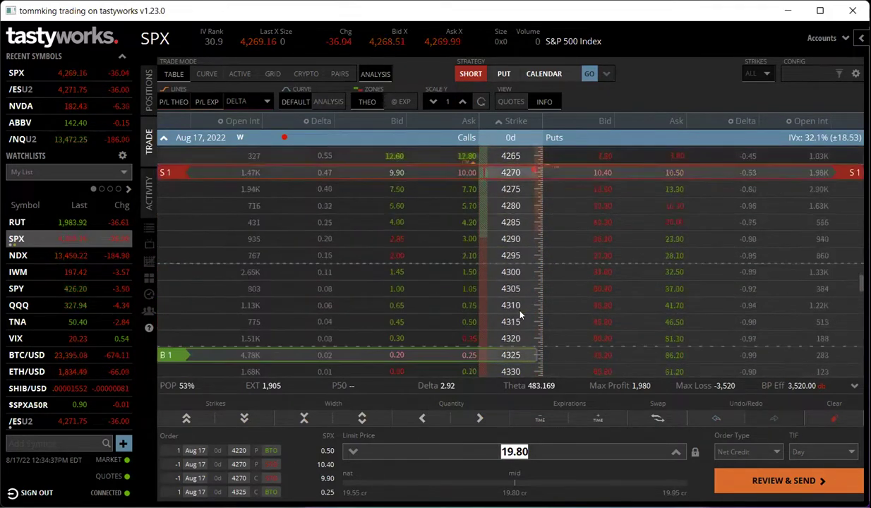
pyautogui.scroll(2, 519, 316)
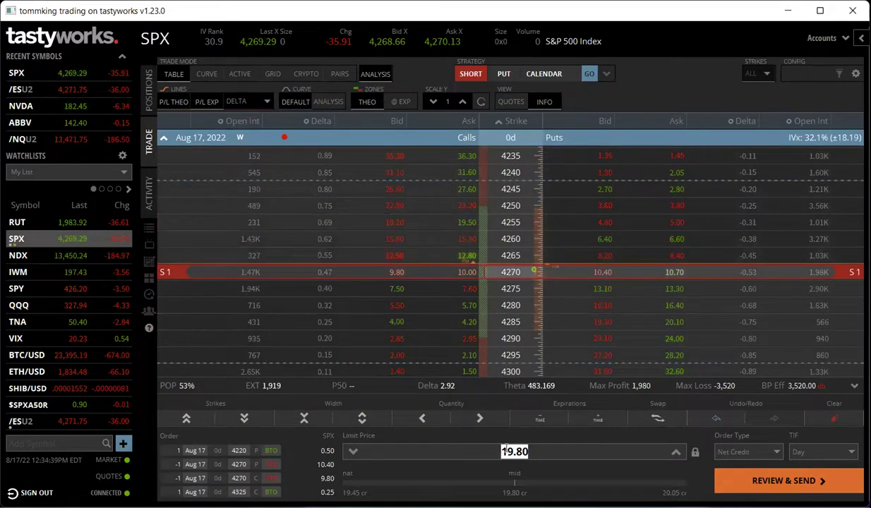
# From today's filled orders, create the opposite order for the SPX iron butterfly filled at 26.10 credit and open its limit price for editing.
pyautogui.click(149, 198)
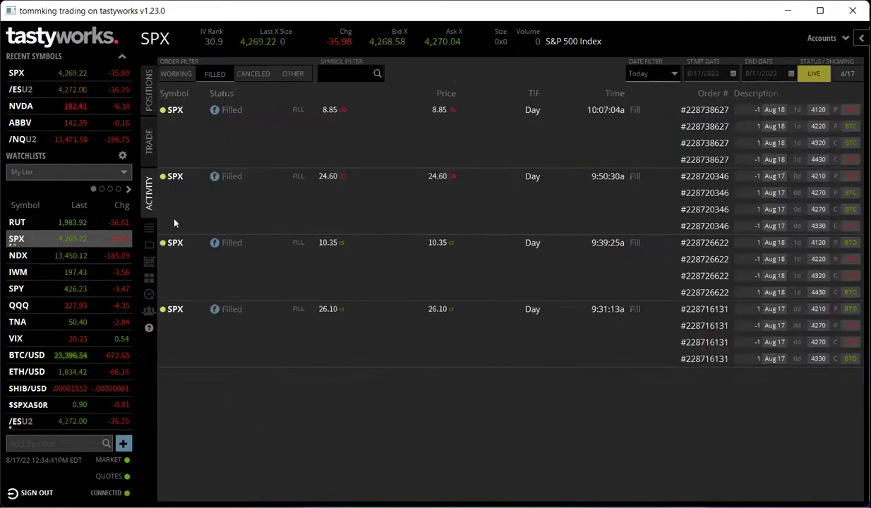
pyautogui.rightClick(392, 326)
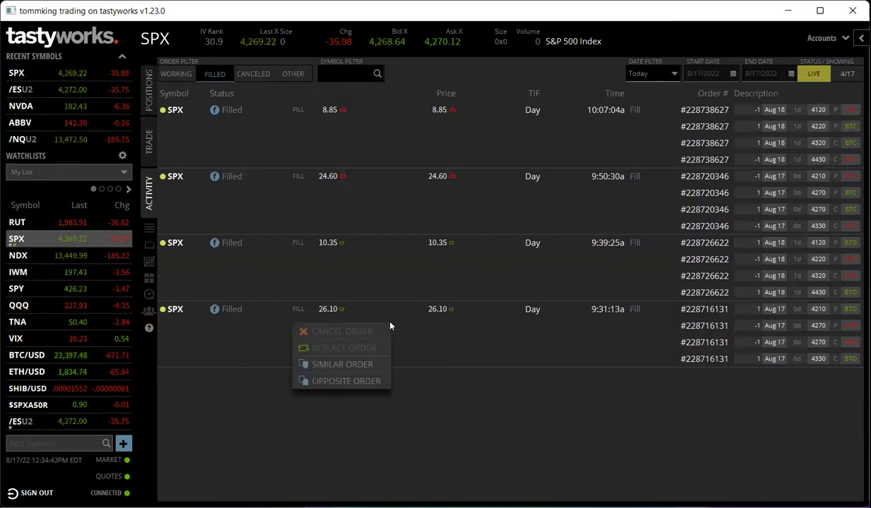
pyautogui.click(360, 380)
pyautogui.click(514, 452)
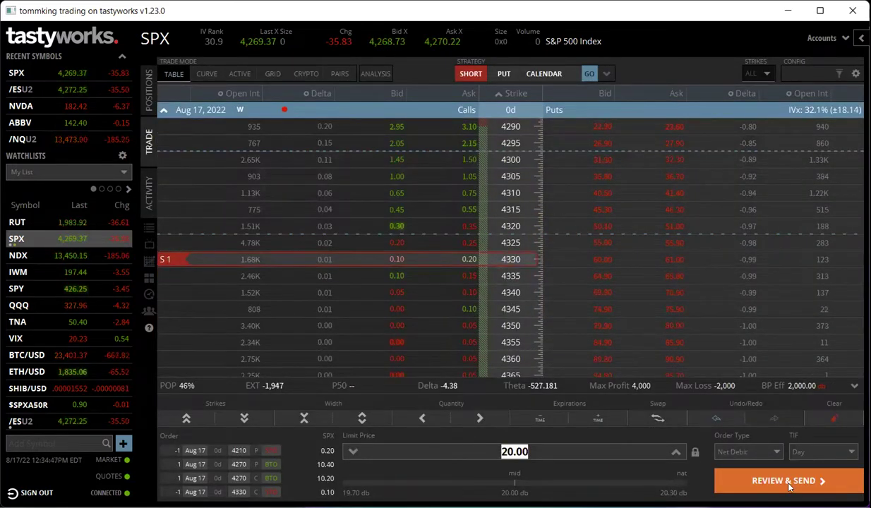
# Clear the opposite order, check today's filled orders, and return to the SPX Aug 17, 2022 option chain around the 4270 strike.
pyautogui.click(833, 418)
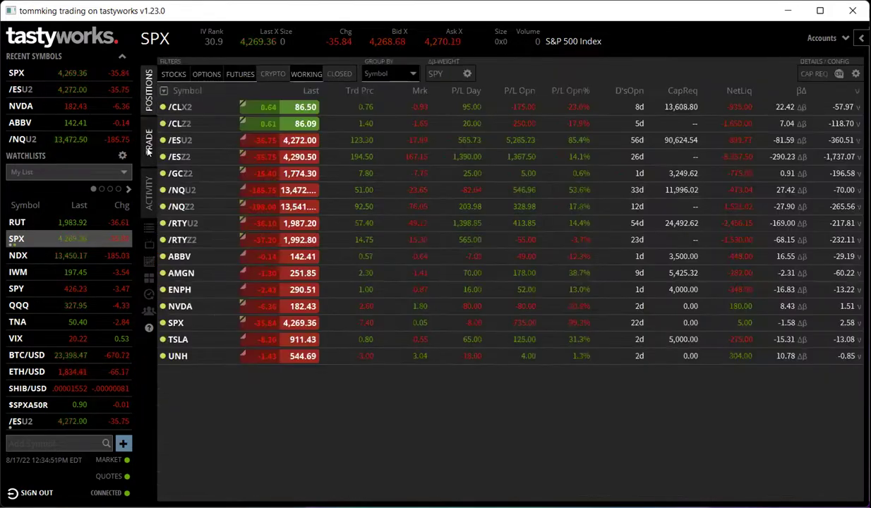
pyautogui.click(148, 141)
pyautogui.scroll(6, 553, 397)
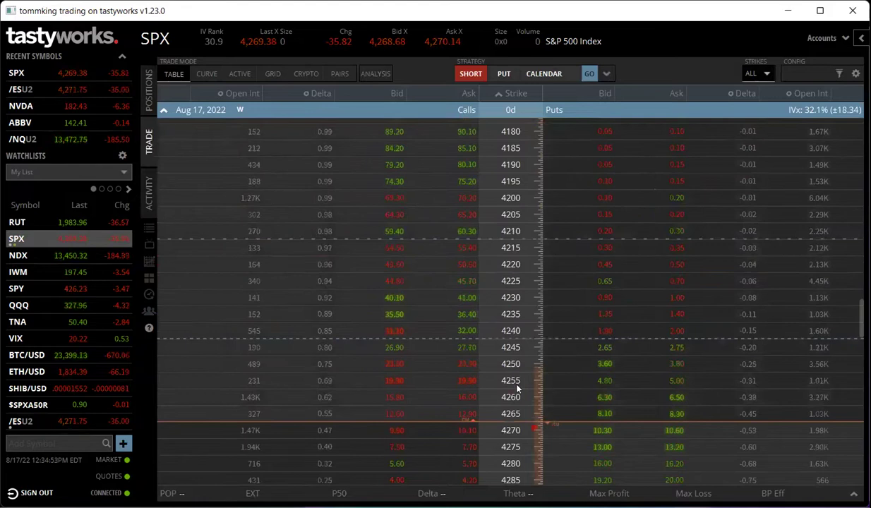
pyautogui.scroll(-3, 460, 372)
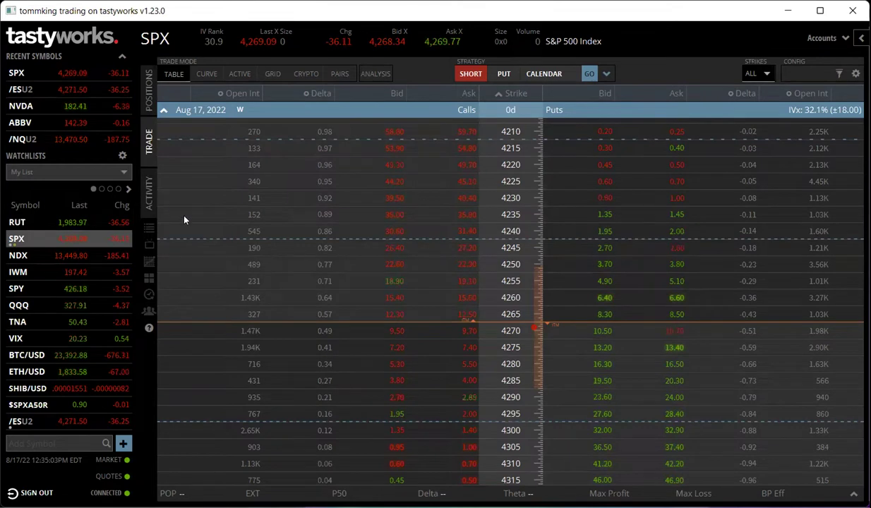
pyautogui.click(149, 191)
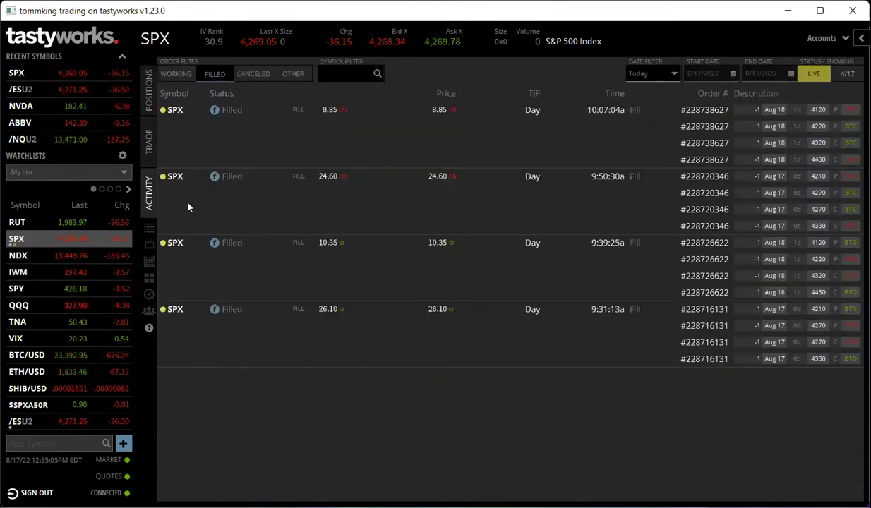
pyautogui.click(149, 141)
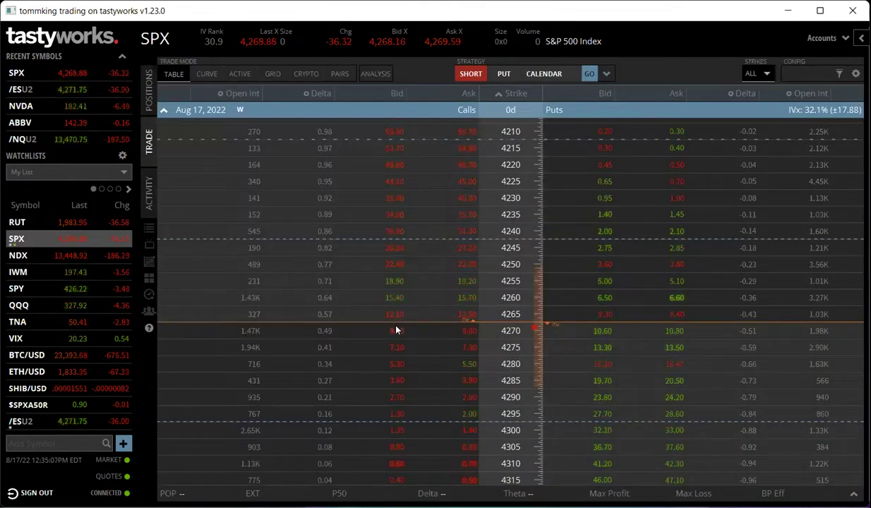
# Sell one 4270 call and one 4270 put expiring Aug 17 and open the order's limit price for editing.
pyautogui.click(396, 330)
pyautogui.click(594, 268)
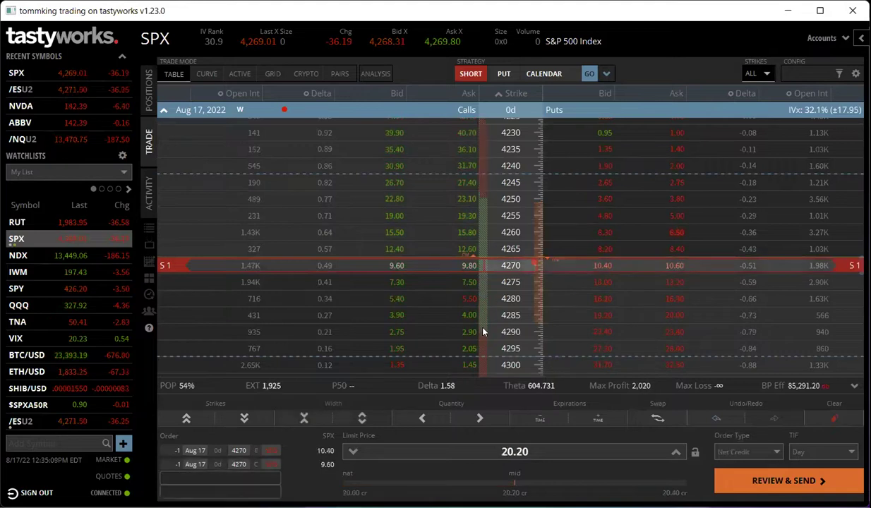
pyautogui.scroll(-1, 496, 295)
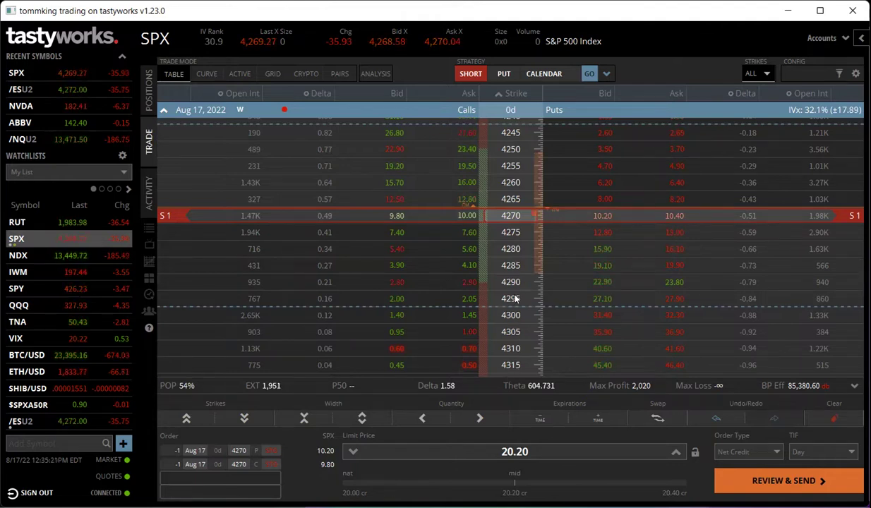
pyautogui.click(492, 454)
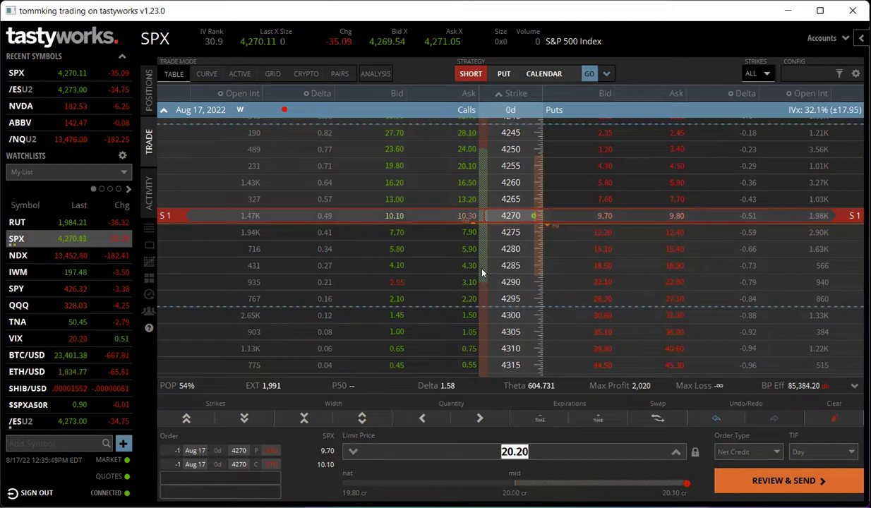
# Add wings to the short 4270 straddle by buying one 4220 put and one 4320 call.
pyautogui.scroll(3, 537, 276)
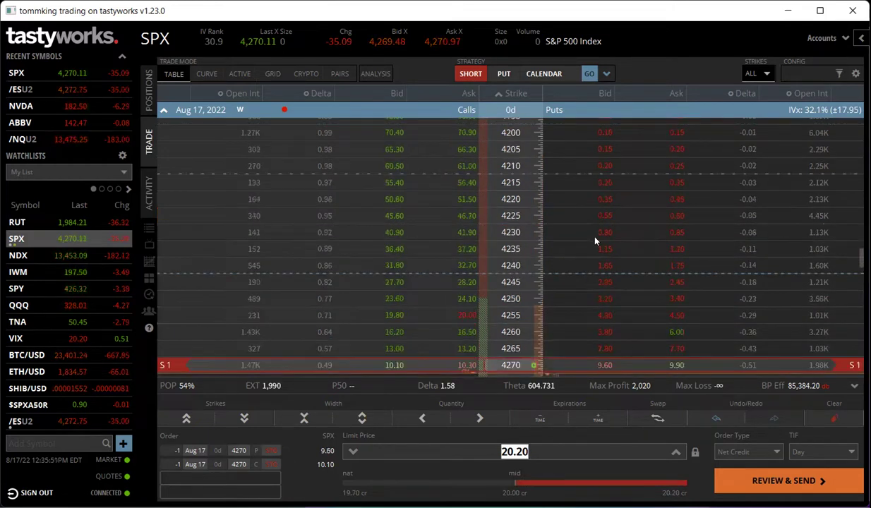
pyautogui.click(660, 199)
pyautogui.scroll(-6, 494, 282)
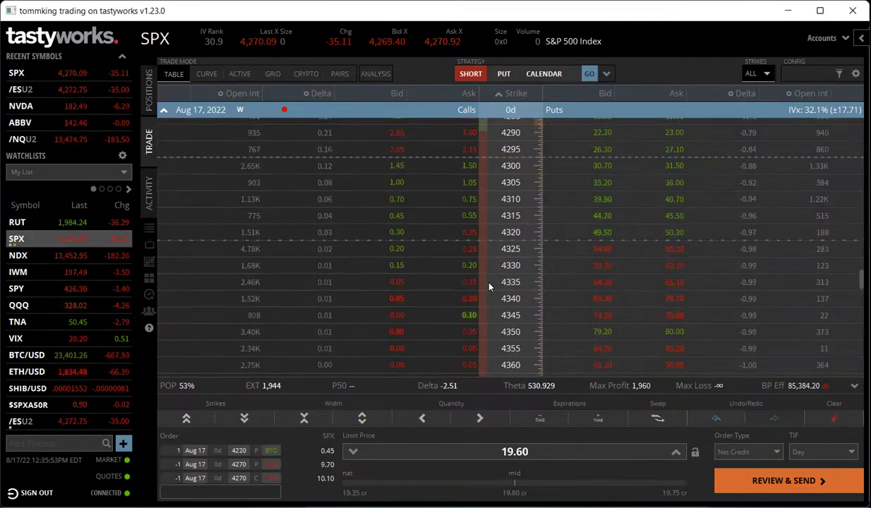
pyautogui.click(469, 232)
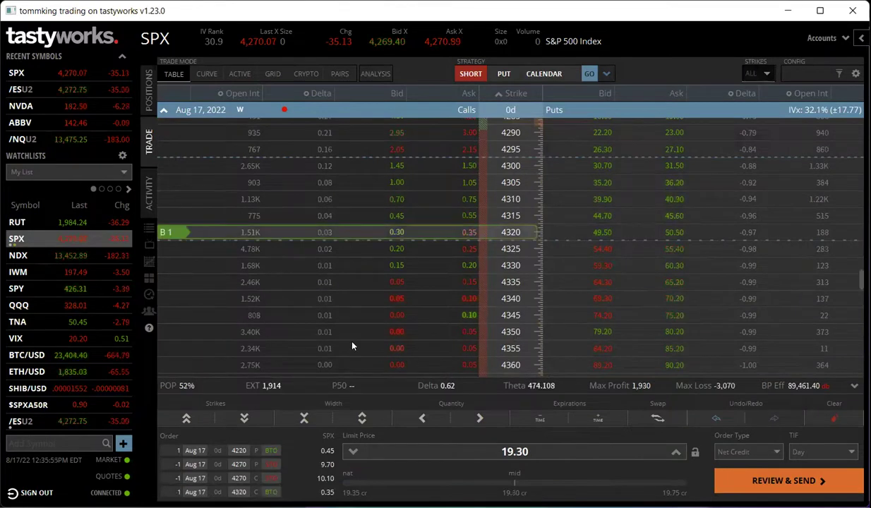
# Examine the iron butterfly's short 4270 strikes and its long wings in the Aug 17 option chain.
pyautogui.scroll(4, 497, 290)
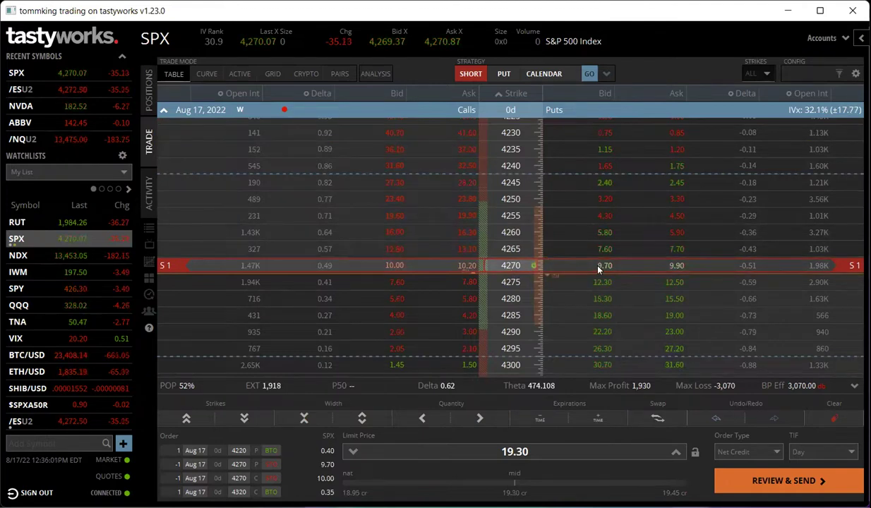
pyautogui.scroll(1, 550, 255)
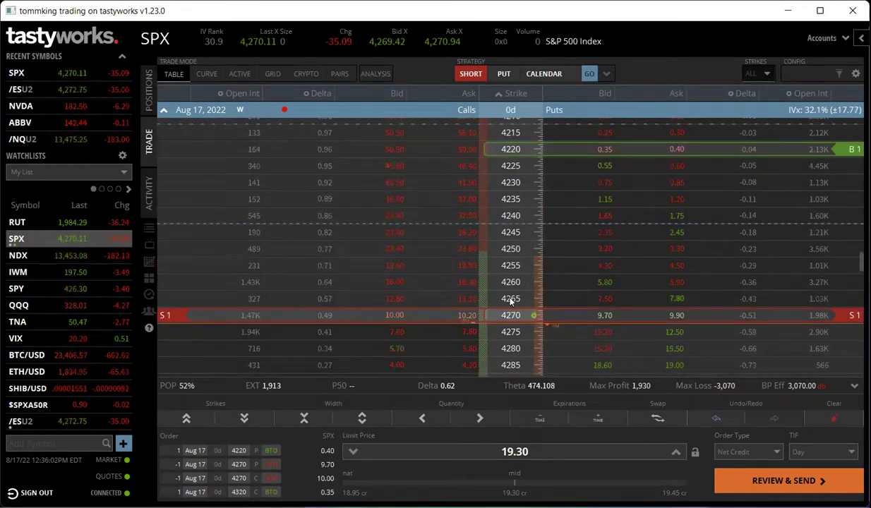
pyautogui.scroll(-1, 522, 267)
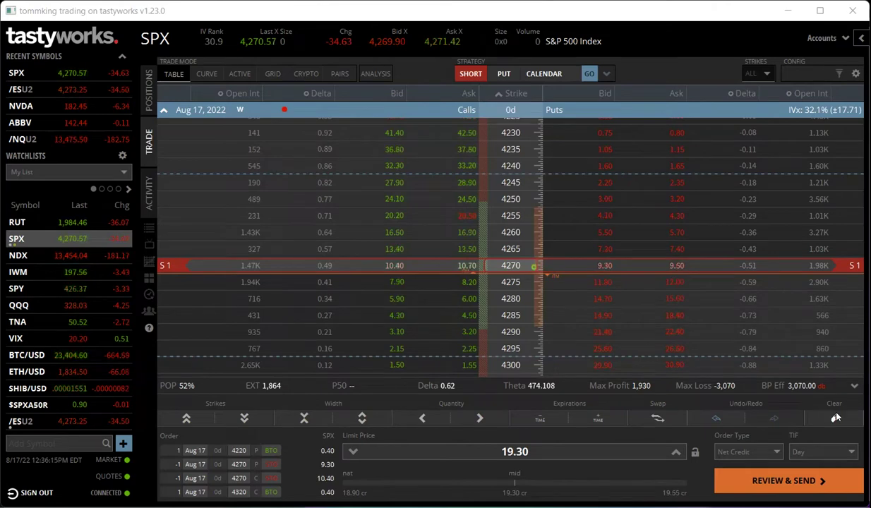
pyautogui.scroll(-2, 477, 270)
pyautogui.scroll(5, 476, 269)
pyautogui.scroll(-3, 476, 269)
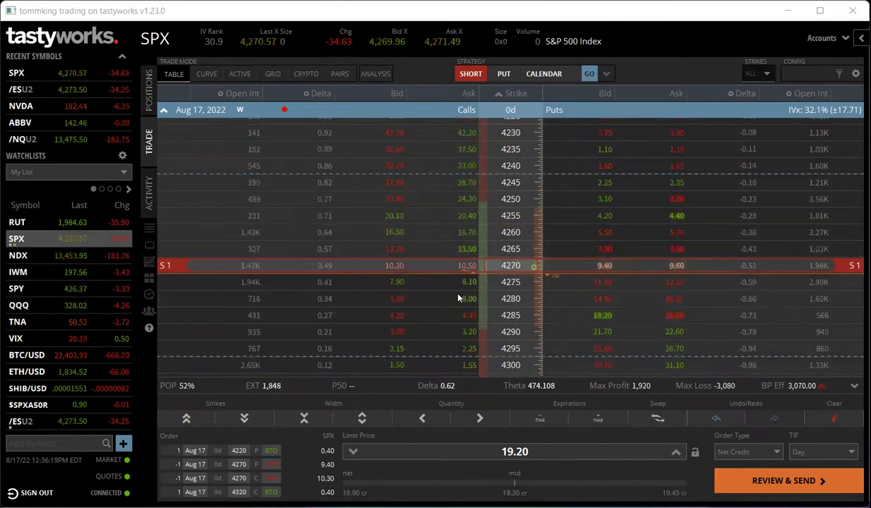
pyautogui.scroll(2, 458, 298)
pyautogui.scroll(-3, 455, 289)
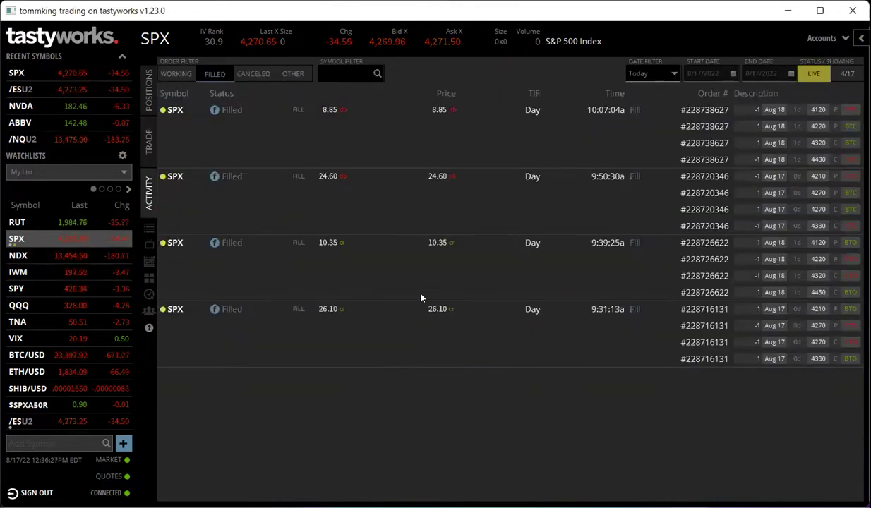
# Review today's filled SPX orders and the open positions, and return to the SPX option chain.
pyautogui.rightClick(410, 323)
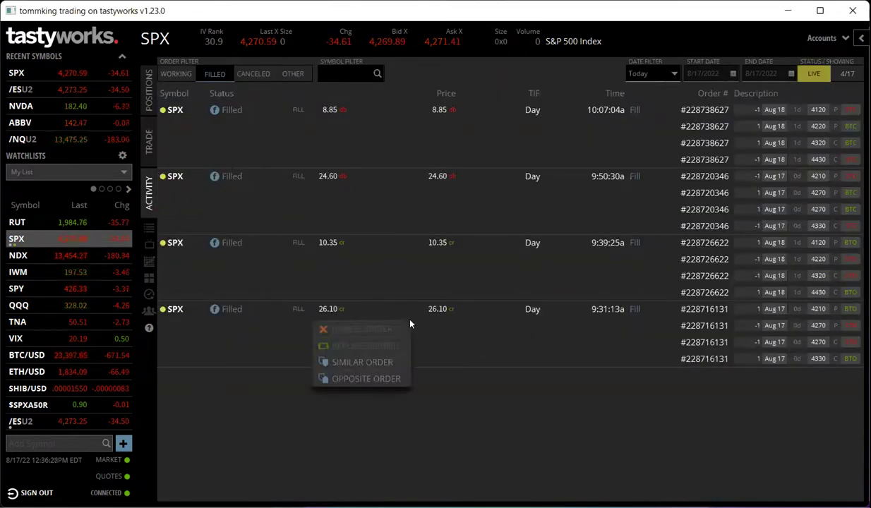
pyautogui.click(480, 310)
pyautogui.click(150, 109)
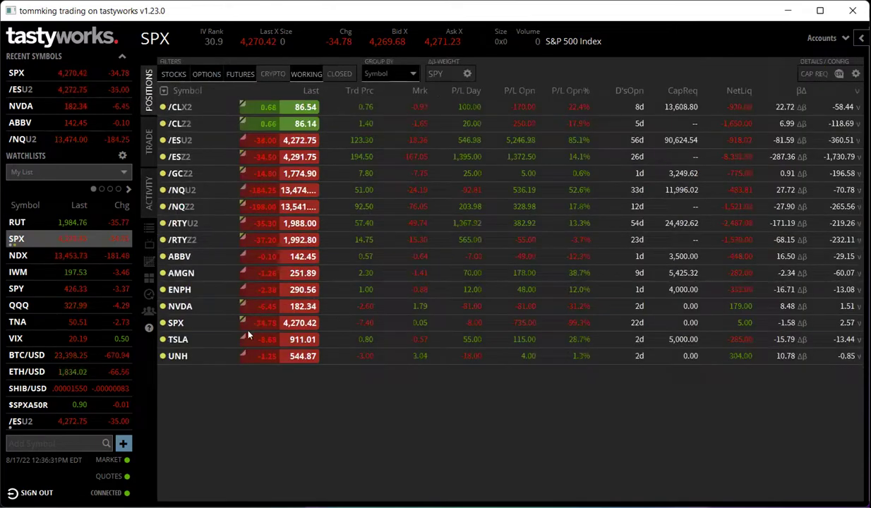
pyautogui.click(146, 145)
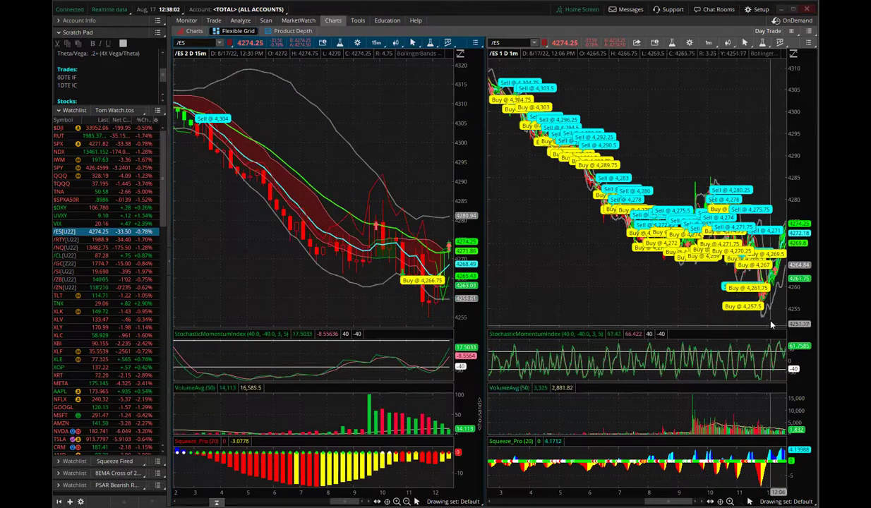
# Switch to the thinkorswim charts and examine the /ES one-minute chart from the last hour back through the morning.
pyautogui.moveTo(750, 304); pyautogui.dragTo(784, 305)
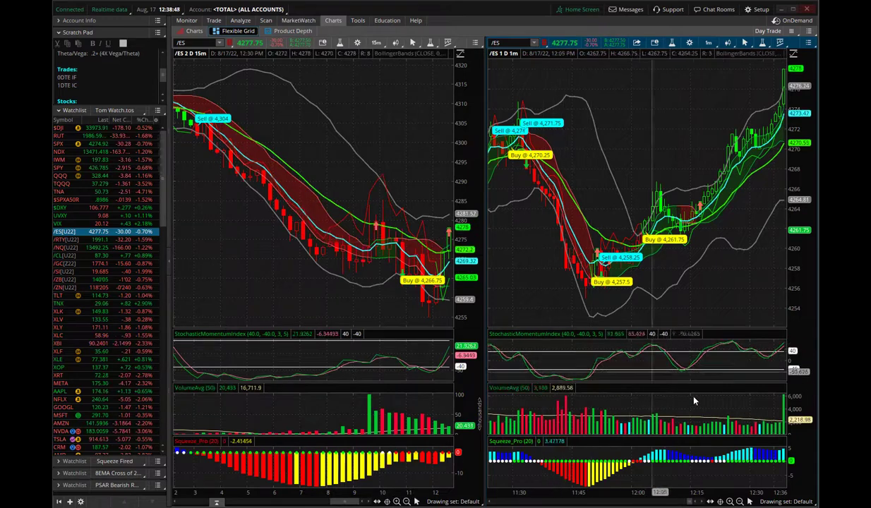
pyautogui.click(739, 501)
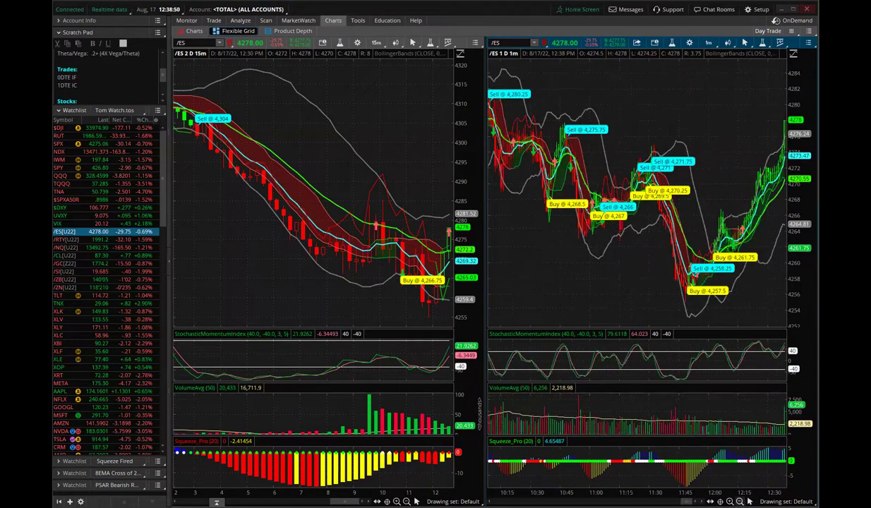
pyautogui.click(738, 501)
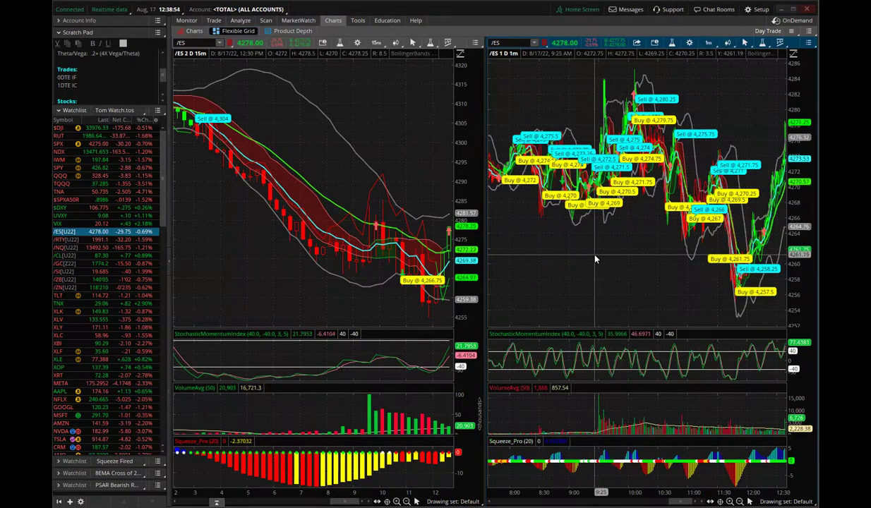
pyautogui.moveTo(598, 260); pyautogui.dragTo(691, 250)
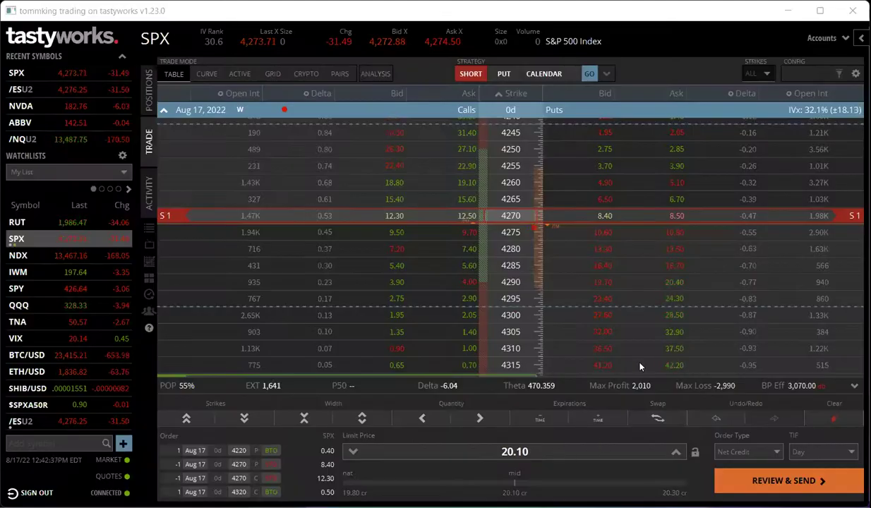
# Clear the SPX iron butterfly order and replace the Aug 17 option chain with the Aug 18, 2022 expiration.
pyautogui.click(834, 417)
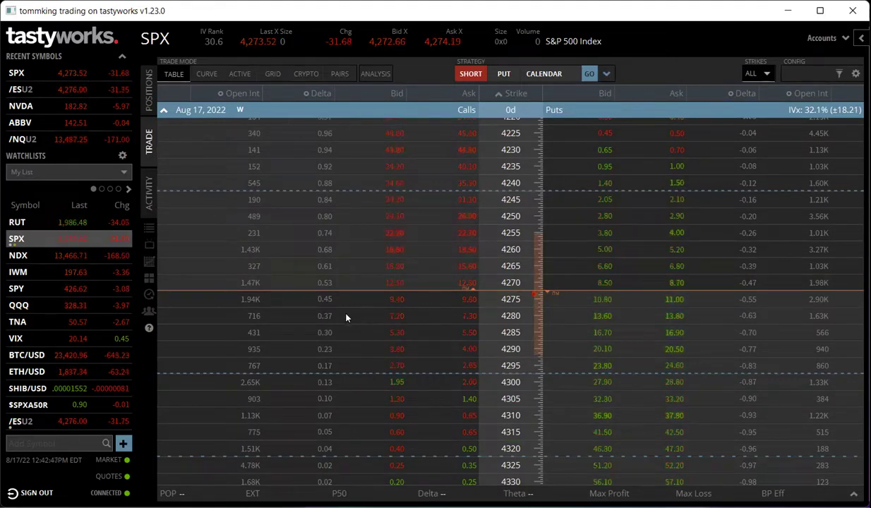
pyautogui.click(169, 110)
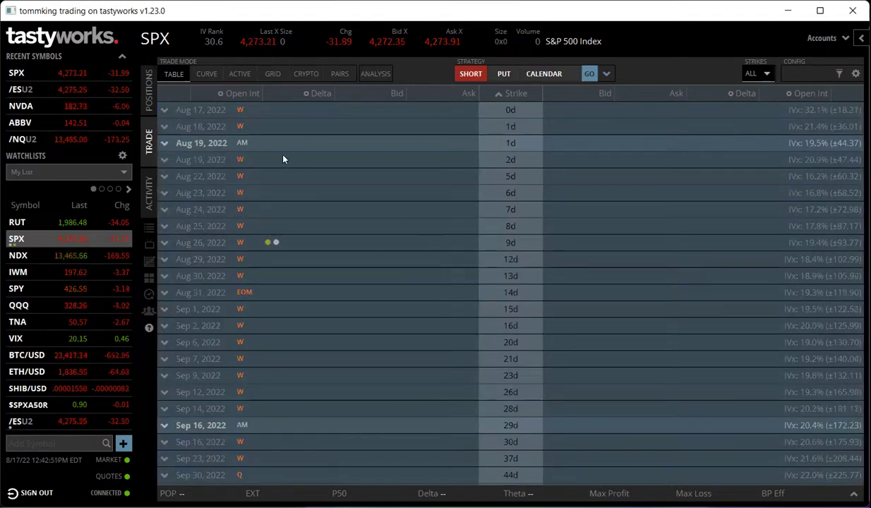
pyautogui.click(492, 125)
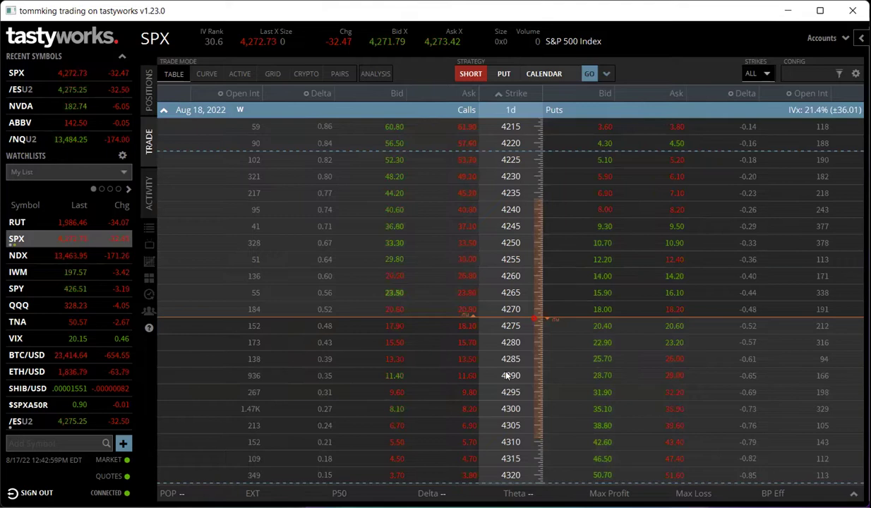
# Build the put side of an Aug 18 iron condor by selling one 4230 put and buying one 4130 put.
pyautogui.scroll(3, 629, 323)
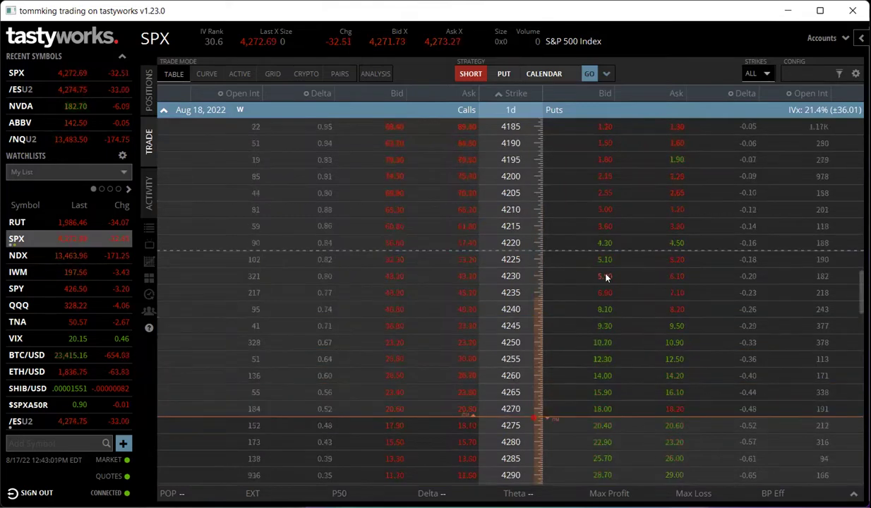
pyautogui.click(606, 277)
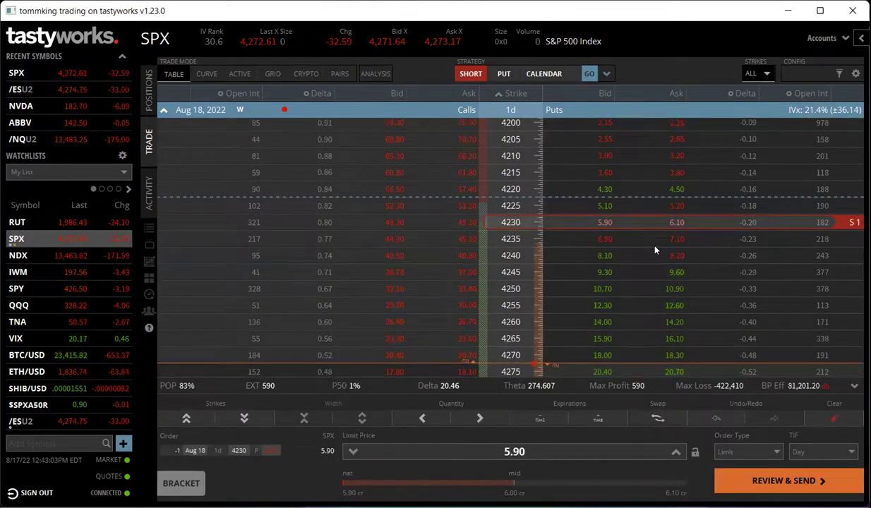
pyautogui.scroll(3, 695, 199)
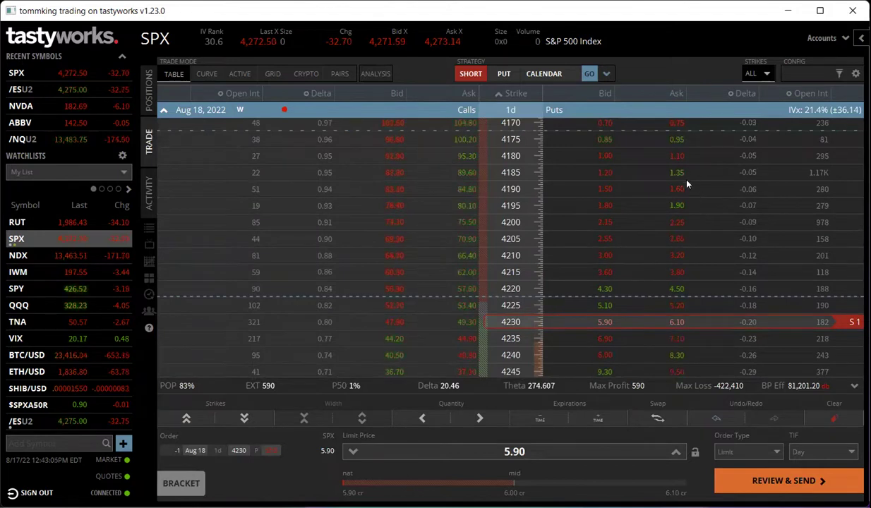
pyautogui.scroll(2, 687, 184)
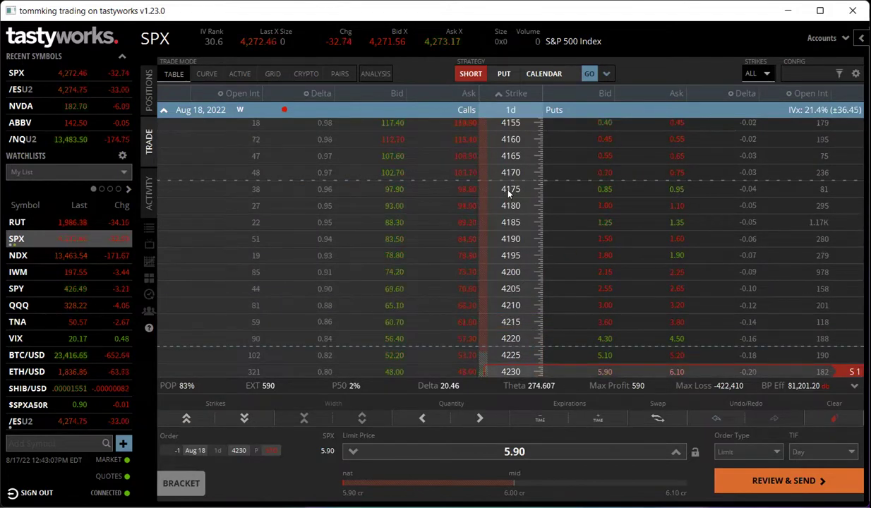
pyautogui.scroll(3, 664, 195)
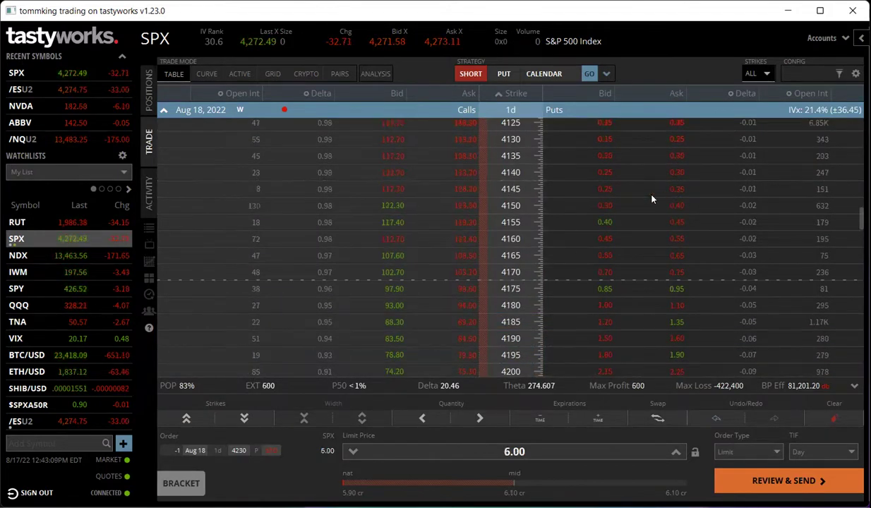
pyautogui.click(677, 142)
pyautogui.scroll(-10, 358, 295)
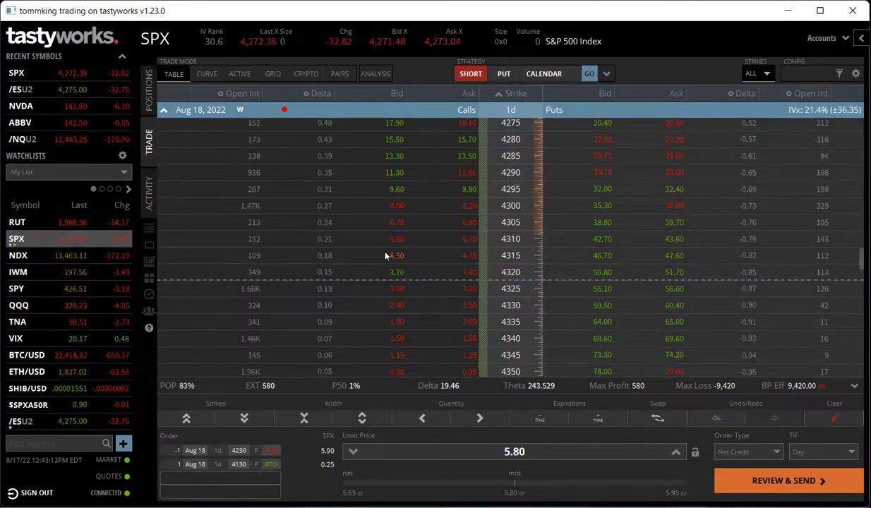
# Complete the Aug 18 iron condor's call side by selling one 4315 call and buying one 4415 call.
pyautogui.click(390, 256)
pyautogui.scroll(-3, 441, 316)
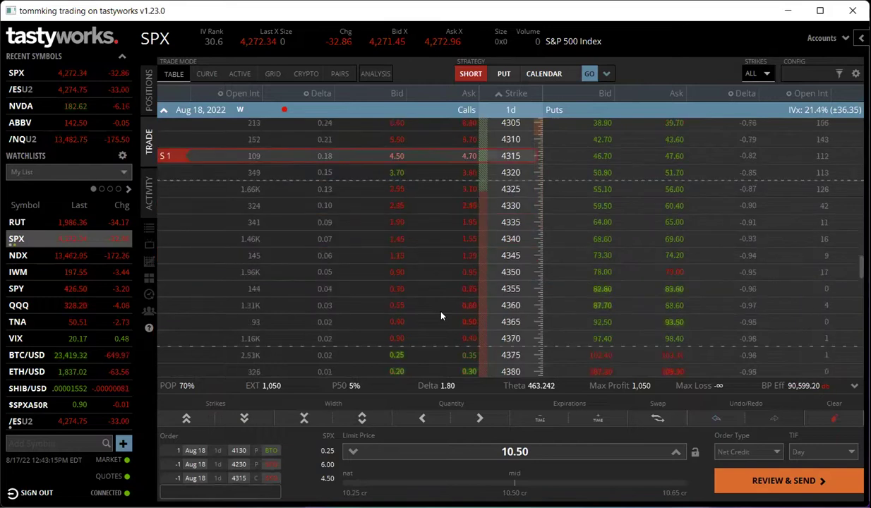
pyautogui.scroll(-3, 443, 321)
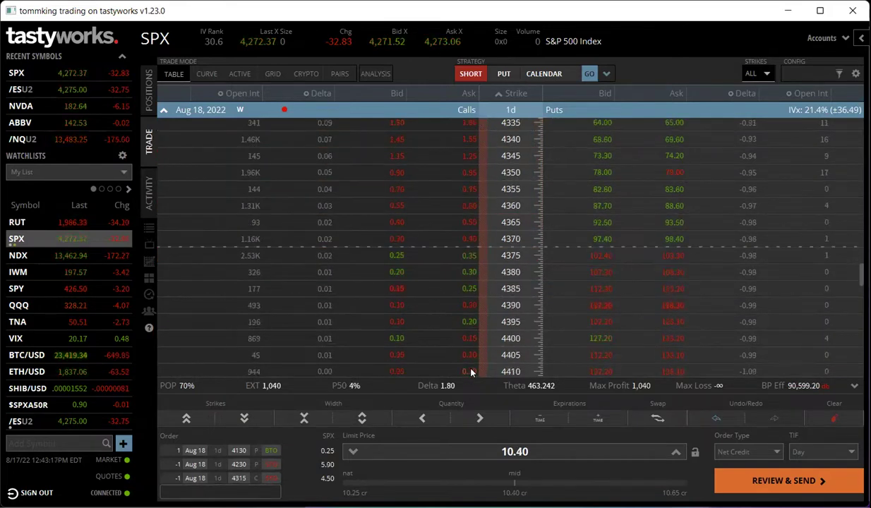
pyautogui.scroll(-2, 465, 354)
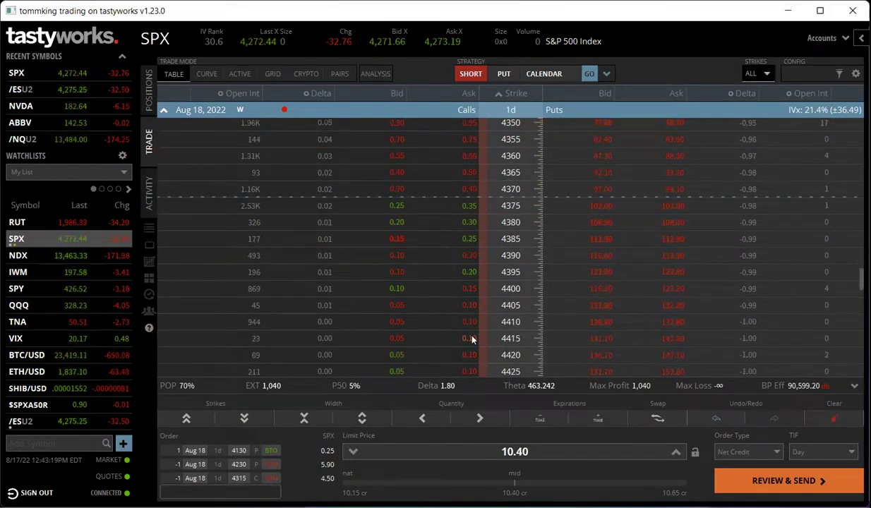
pyautogui.click(454, 323)
# Examine the Aug 18 iron condor's short strikes, their deltas and the surrounding SPX strikes on both the put and call sides.
pyautogui.scroll(15, 565, 303)
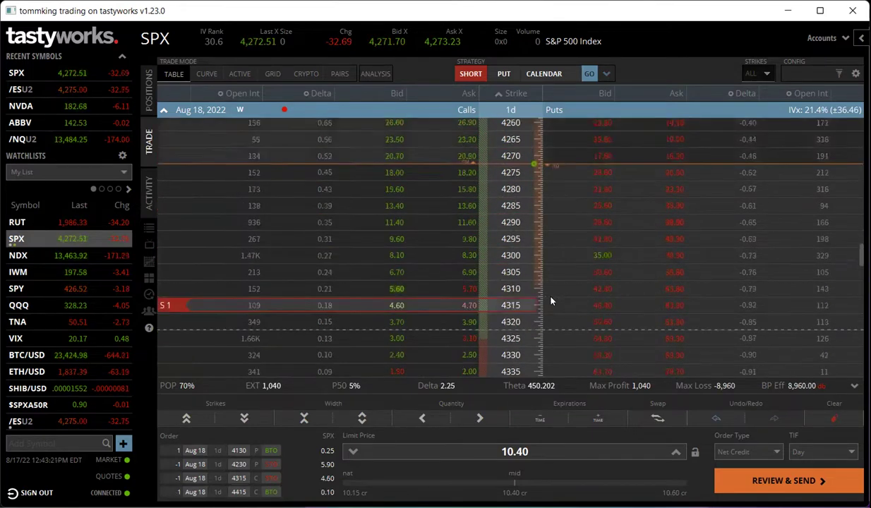
pyautogui.scroll(-8, 551, 301)
pyautogui.scroll(3, 550, 304)
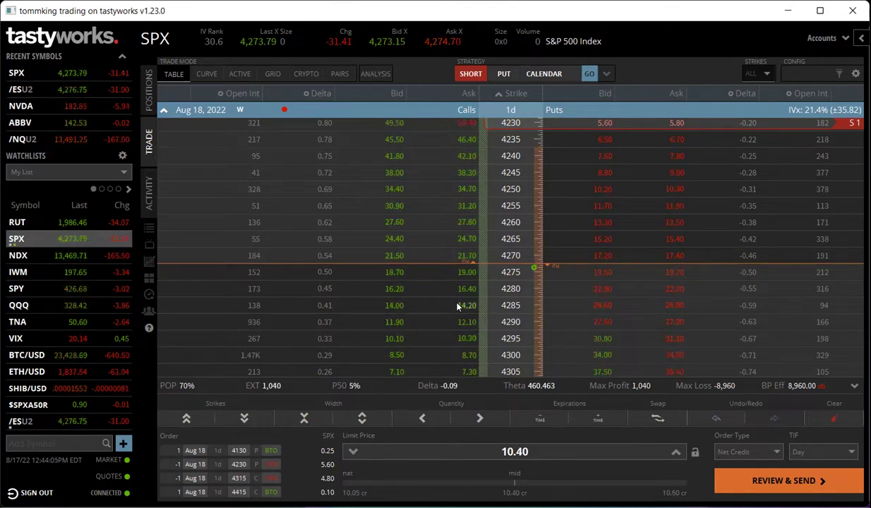
pyautogui.scroll(1, 462, 312)
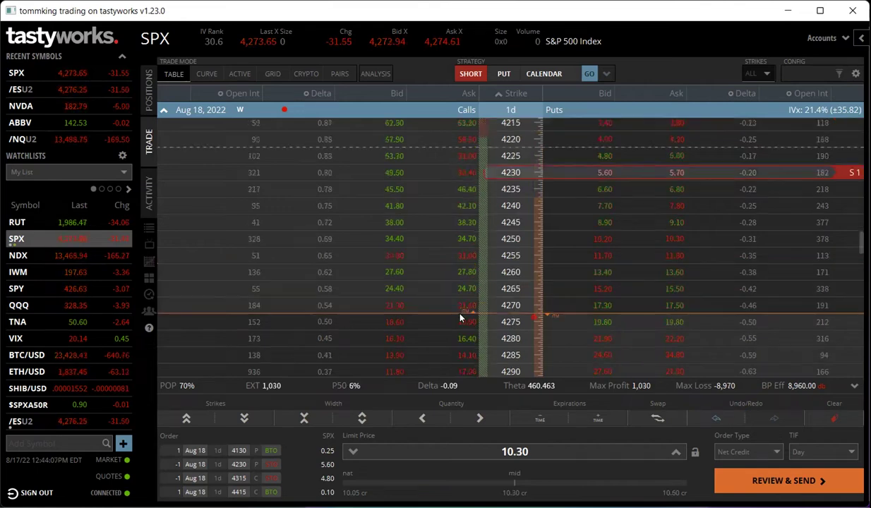
pyautogui.scroll(3, 460, 318)
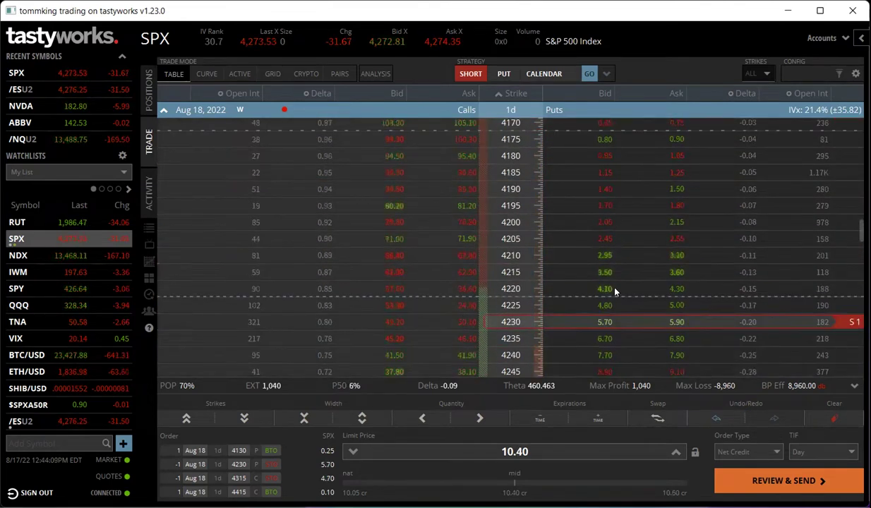
pyautogui.scroll(-4, 618, 294)
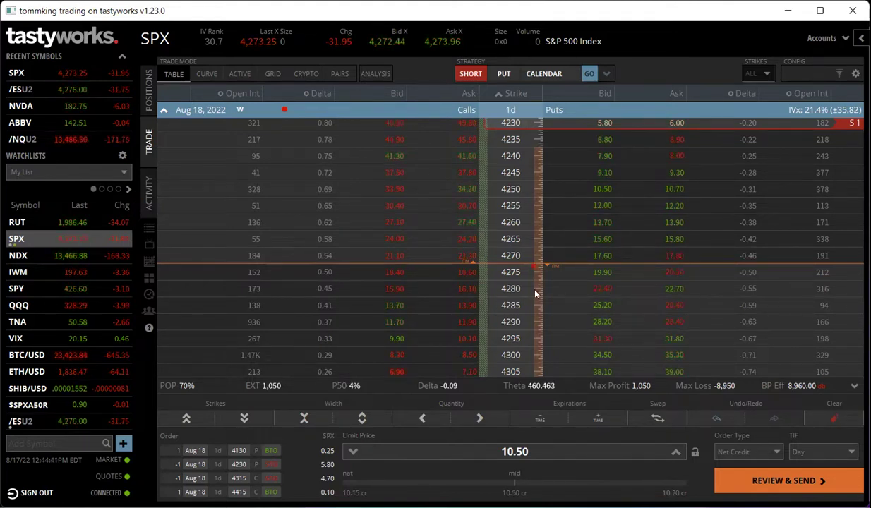
pyautogui.scroll(4, 395, 254)
pyautogui.scroll(-4, 403, 262)
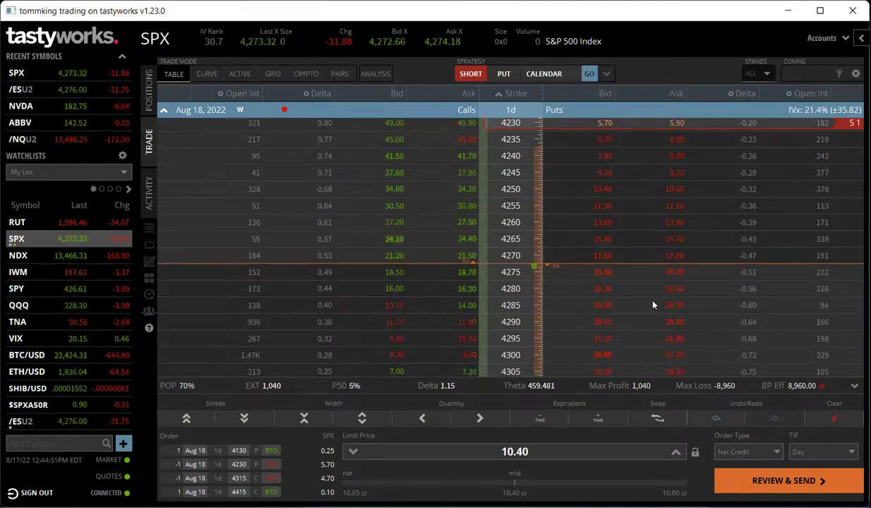
pyautogui.scroll(-2, 578, 288)
pyautogui.scroll(1, 578, 288)
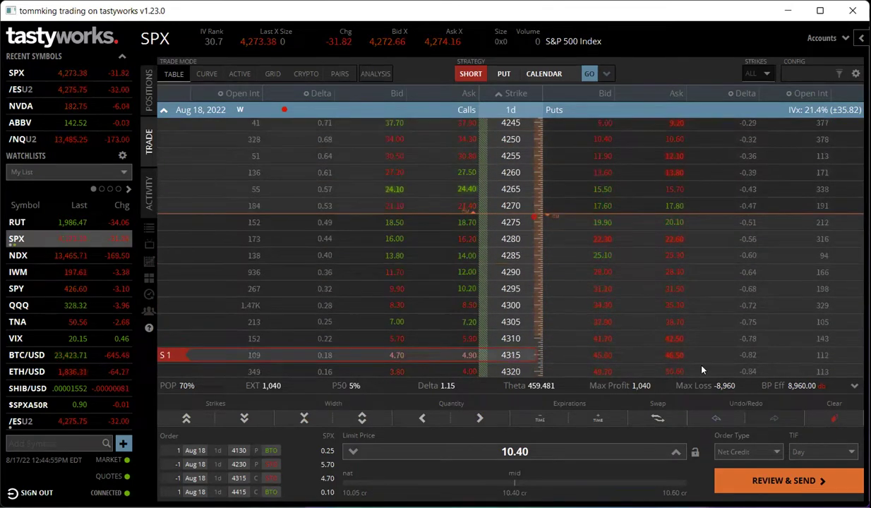
# Clear the SPX iron condor order and go back to the open positions.
pyautogui.click(835, 419)
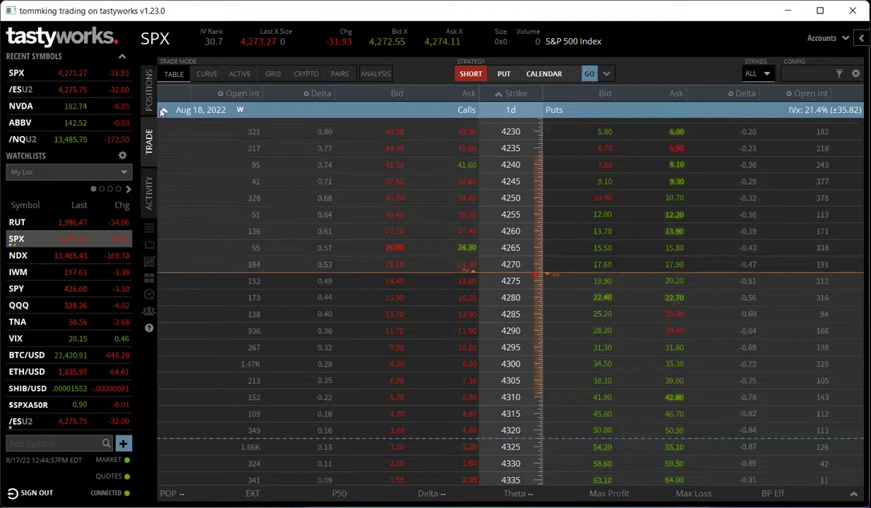
pyautogui.click(149, 92)
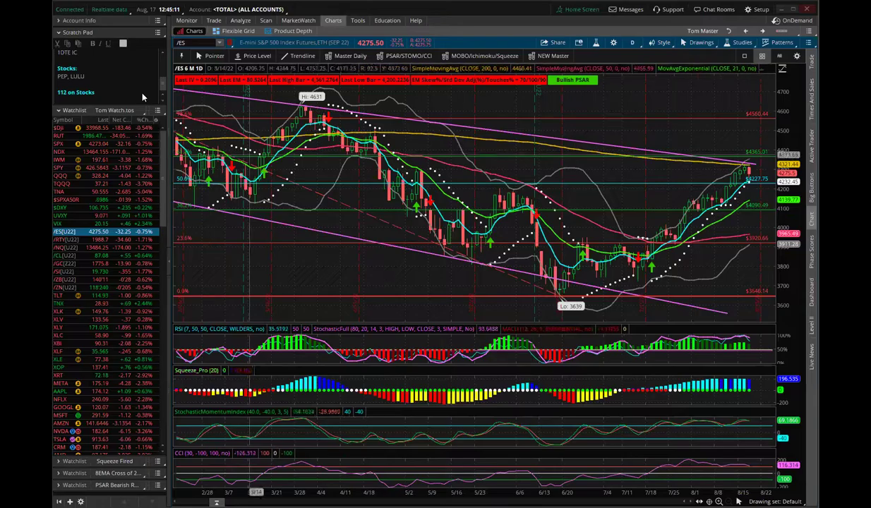
# Switch to thinkorswim, load the daily PEP chart, and mark up its RSI value and the end of the squeeze histogram.
pyautogui.click(203, 43)
pyautogui.write('PEP')
pyautogui.press('Return')
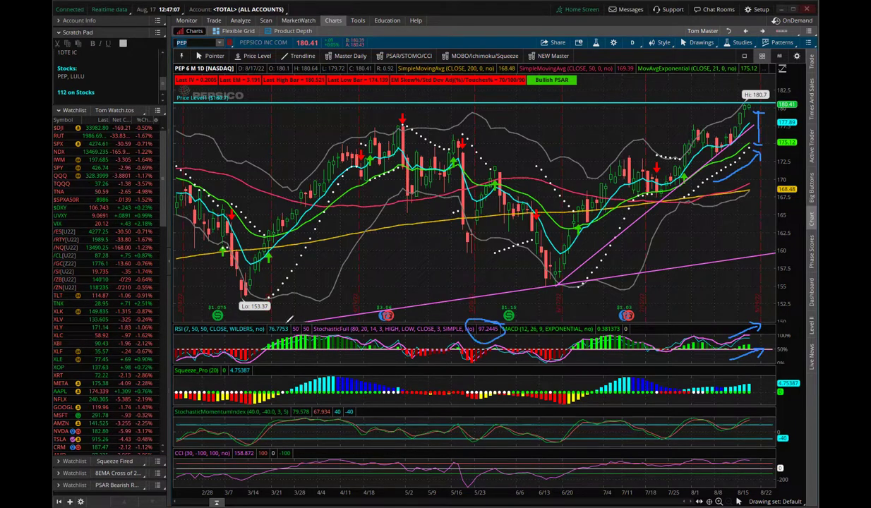
pyautogui.moveTo(271, 338); pyautogui.dragTo(285, 323)
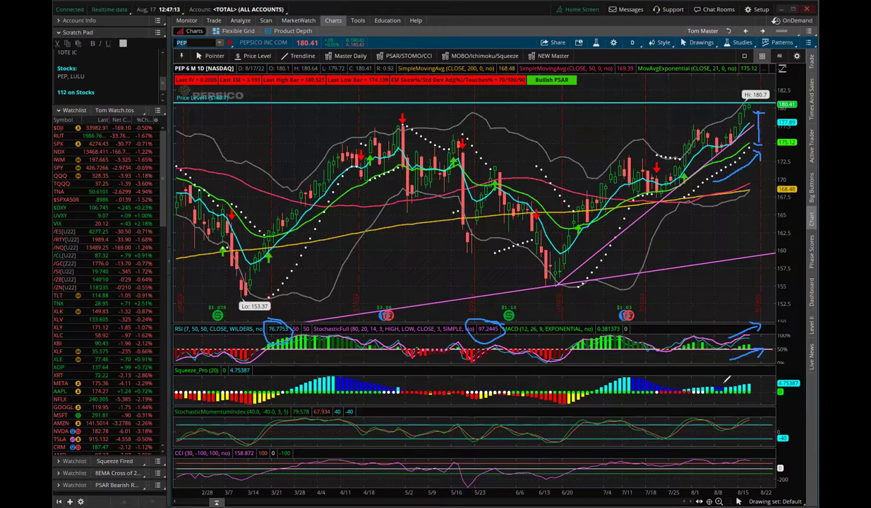
pyautogui.moveTo(752, 366); pyautogui.dragTo(737, 375)
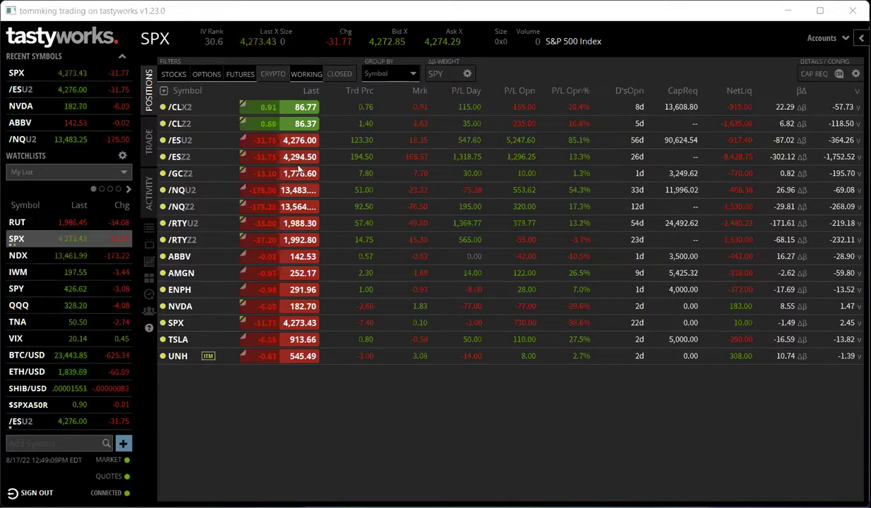
# Switch to tastyworks, load PEP, and expand its Sep 16, 2022 option chain.
pyautogui.click(162, 38)
pyautogui.write('PEP')
pyautogui.press('Return')
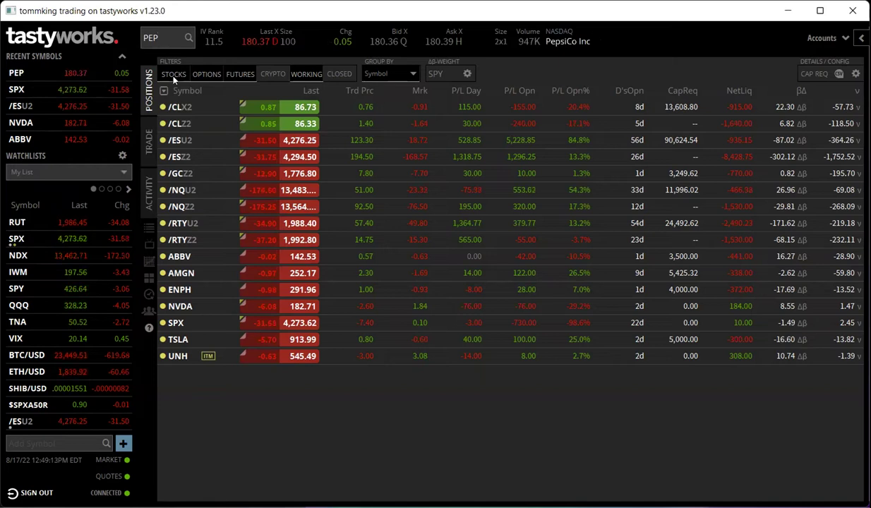
pyautogui.click(148, 141)
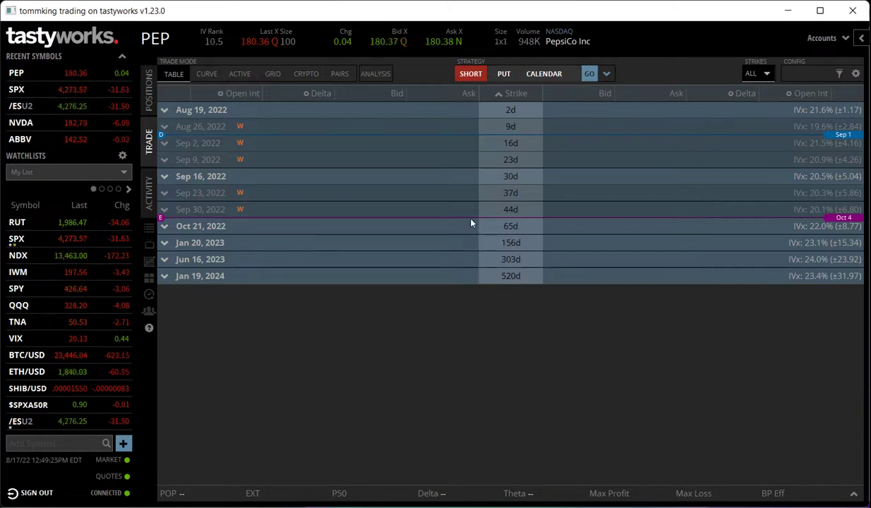
pyautogui.click(510, 176)
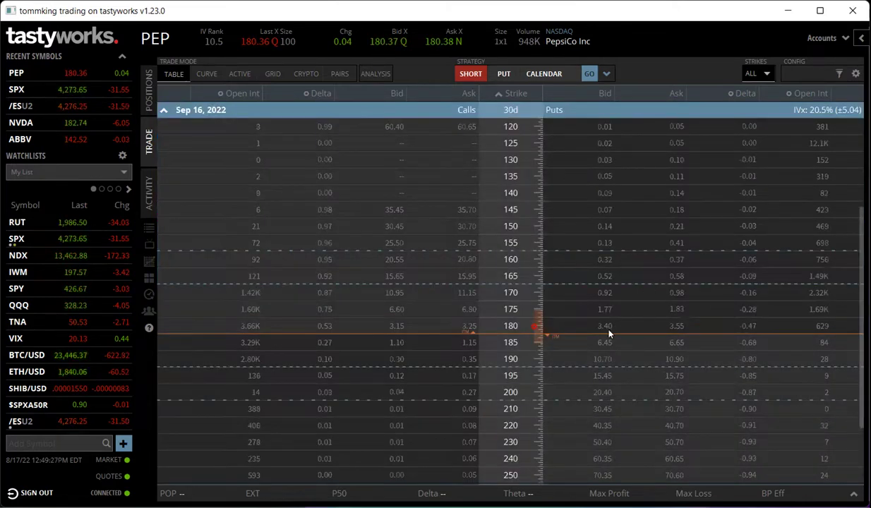
# Set up a one-contract short PEP put for Sep 16, trying the 160 and 170 strikes before choosing 175.
pyautogui.click(604, 260)
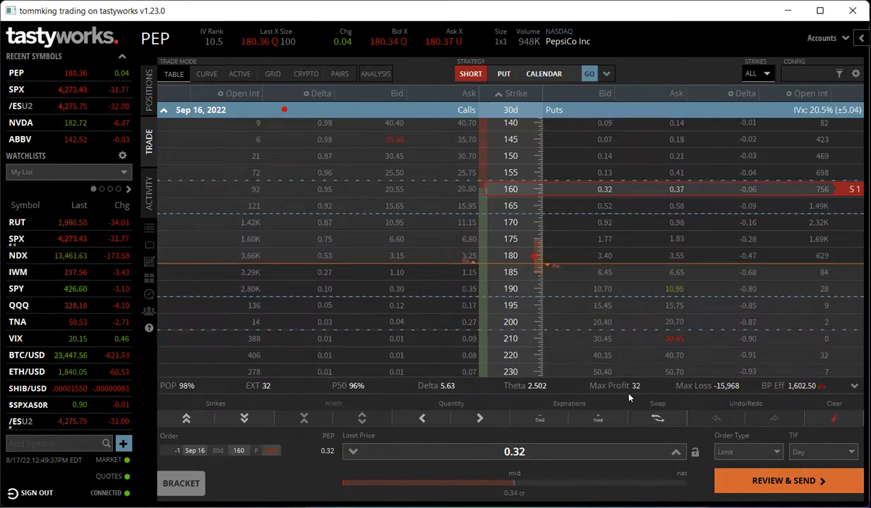
pyautogui.click(577, 221)
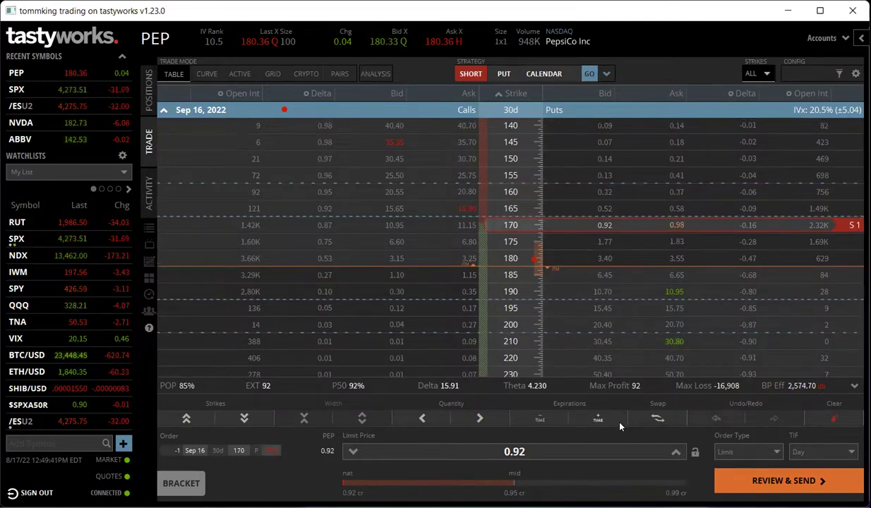
pyautogui.click(604, 241)
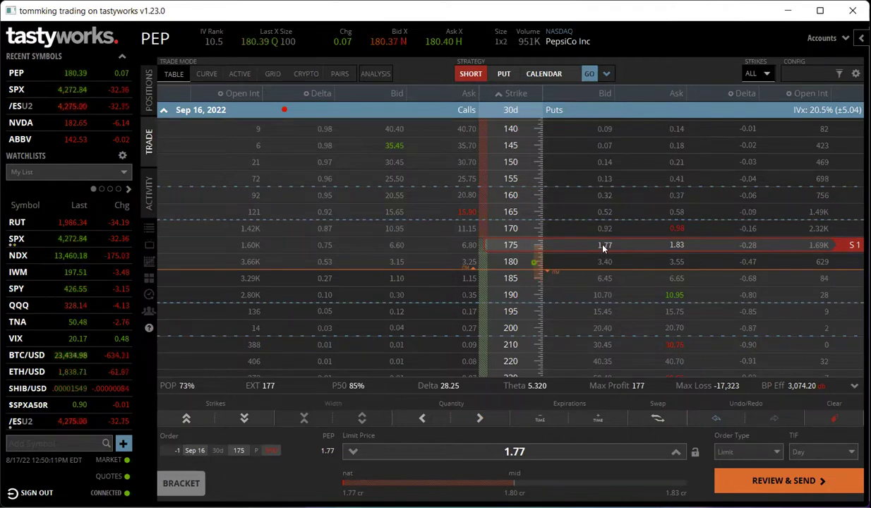
# Clear the PEP short put order and replace the Sep 16 option chain with the Sep 2, 2022 expiration.
pyautogui.click(833, 418)
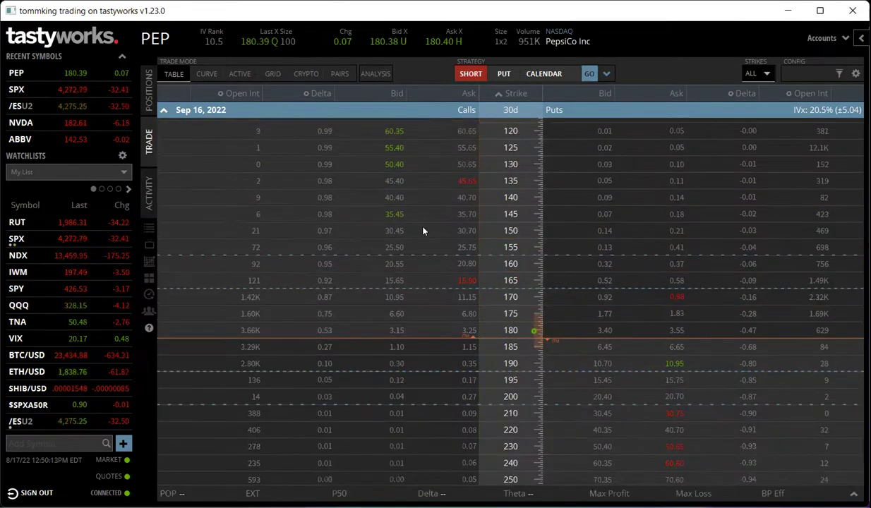
pyautogui.click(163, 109)
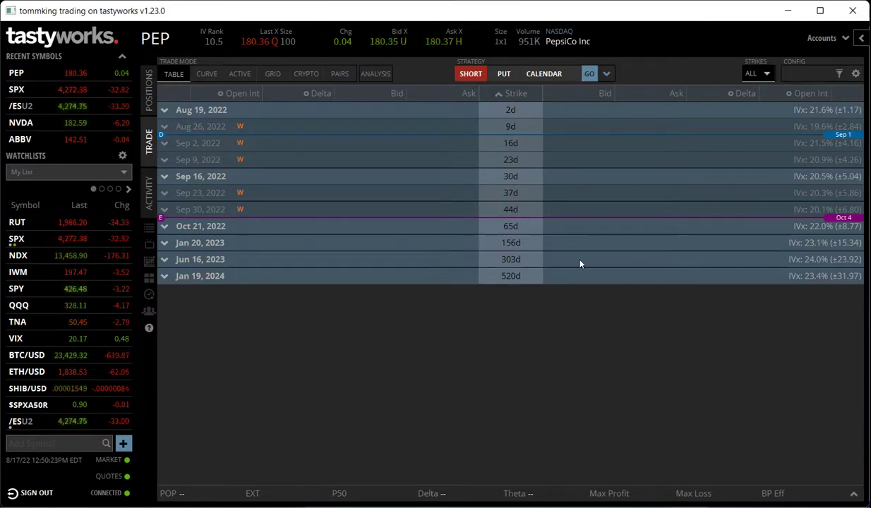
pyautogui.click(510, 144)
pyautogui.scroll(-2, 525, 267)
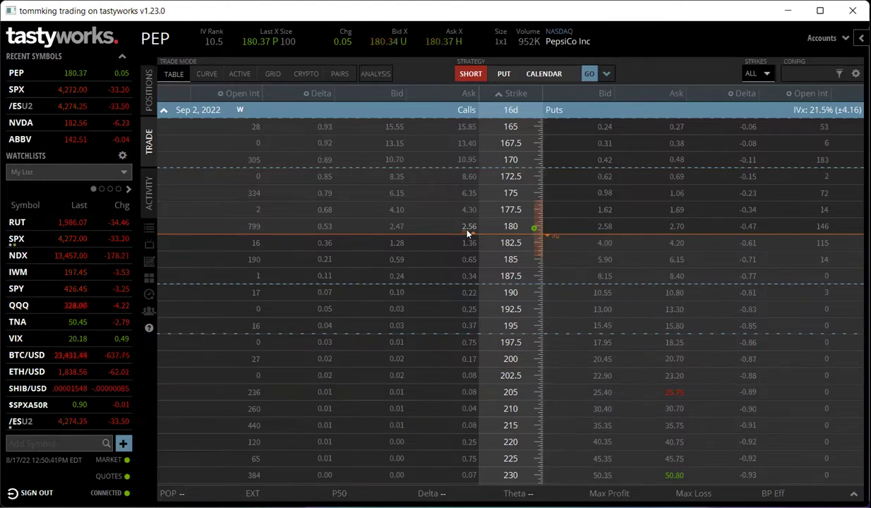
# Build a Sep 2 PEP call butterfly by buying one 180 call, selling two 185 calls and buying one 187.5 call.
pyautogui.click(466, 230)
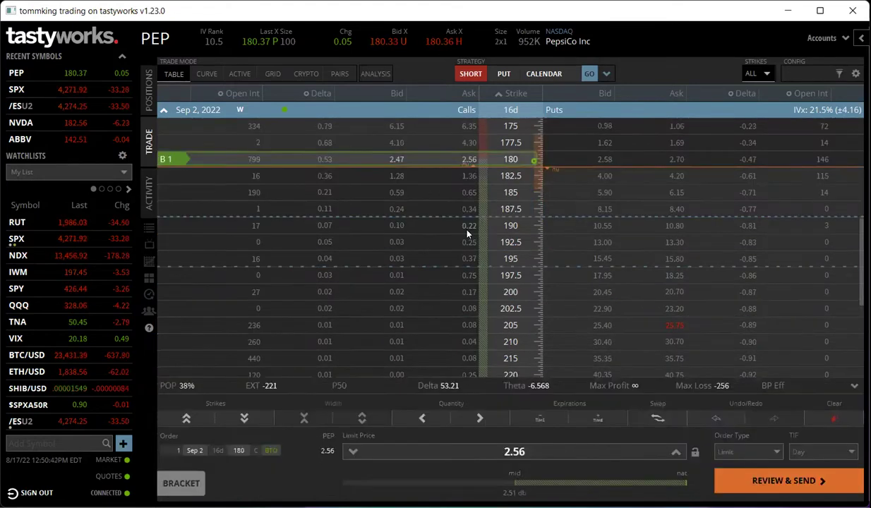
pyautogui.click(397, 192)
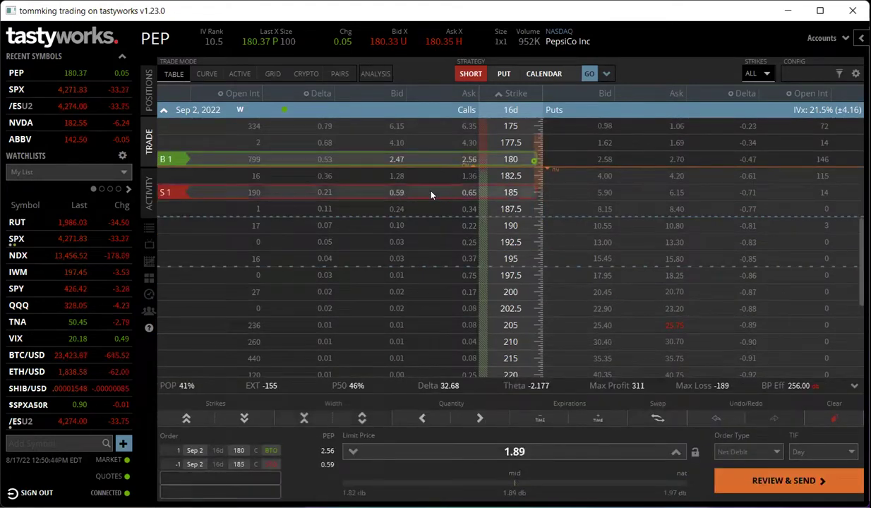
pyautogui.click(467, 208)
pyautogui.click(469, 195)
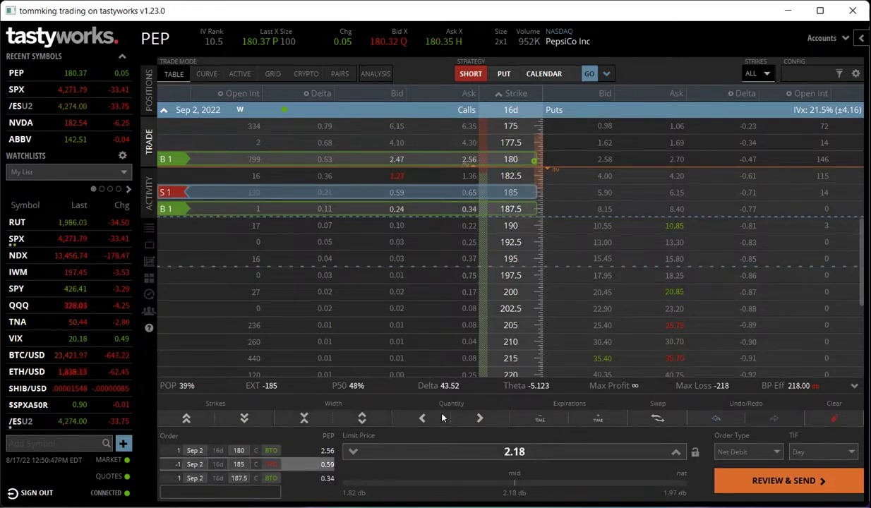
pyautogui.click(410, 186)
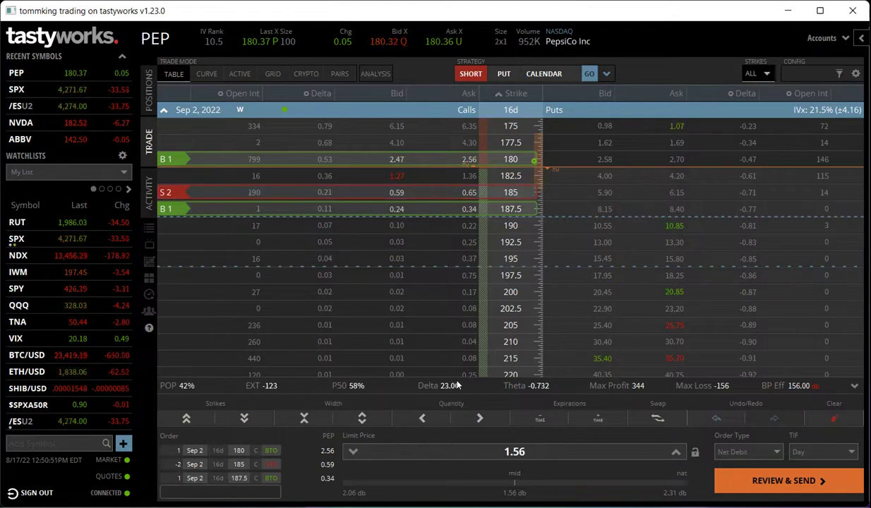
# Display the PEP butterfly as a curve with the profit and loss analysis turned on.
pyautogui.scroll(1, 458, 370)
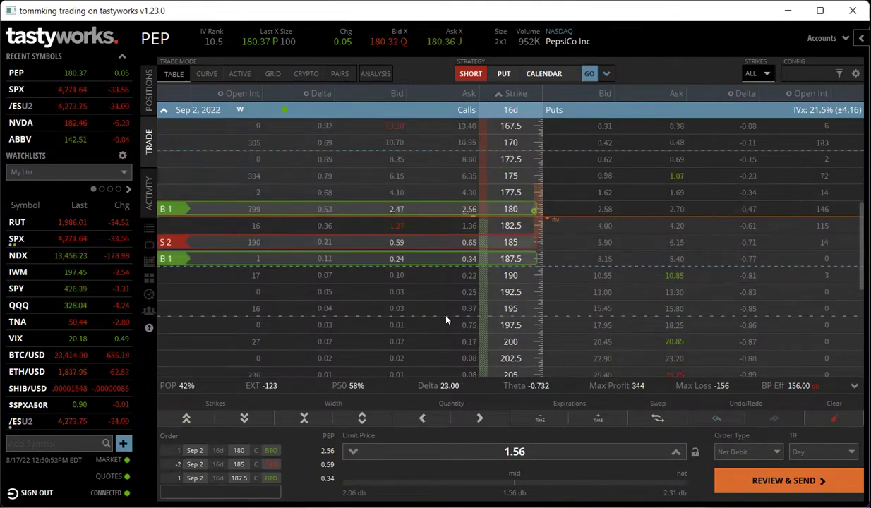
pyautogui.click(206, 73)
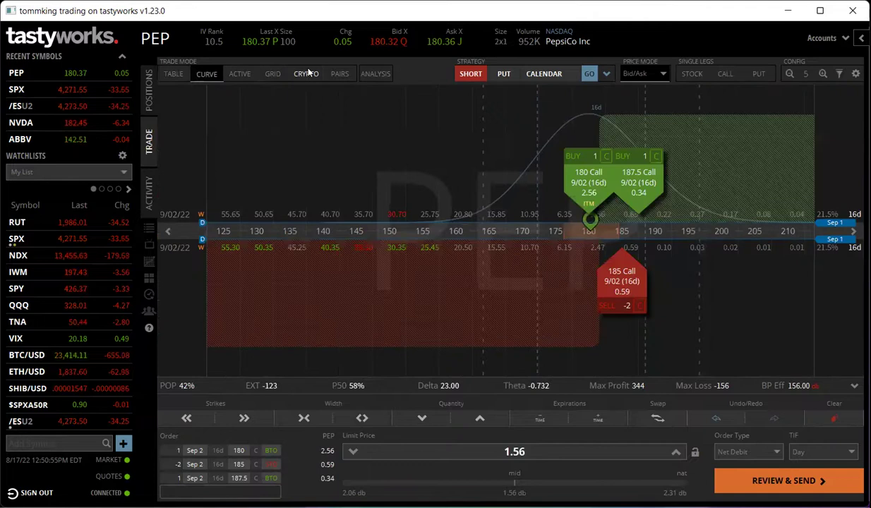
pyautogui.click(374, 74)
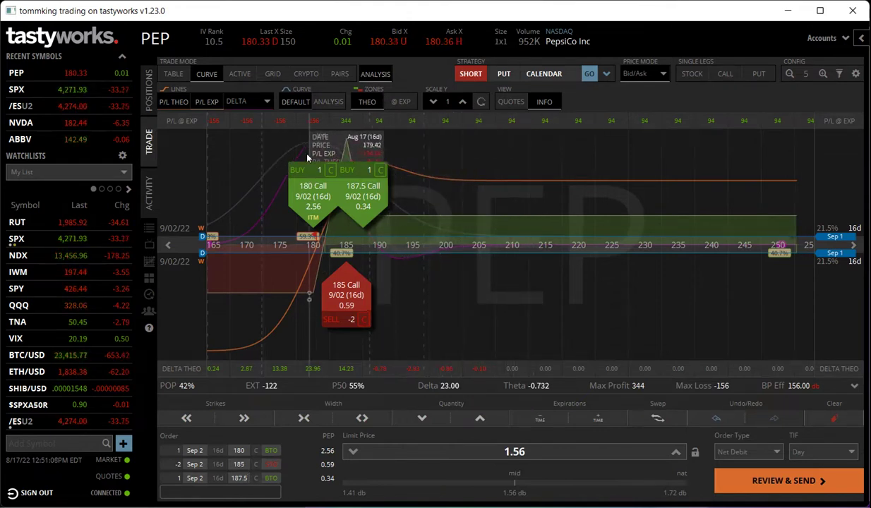
# Try the butterfly's upper long call at the 190 strike, return it to 187.5, and show the profit and loss curve again.
pyautogui.click(173, 74)
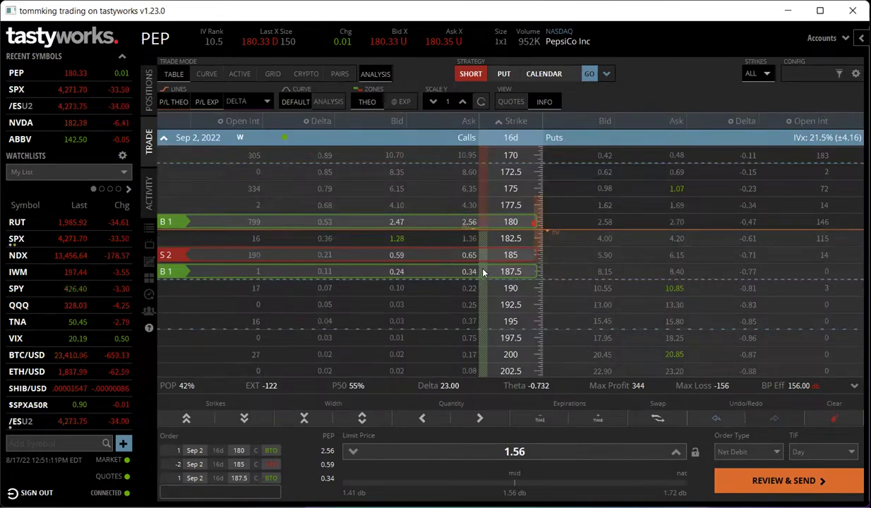
pyautogui.scroll(-1, 483, 272)
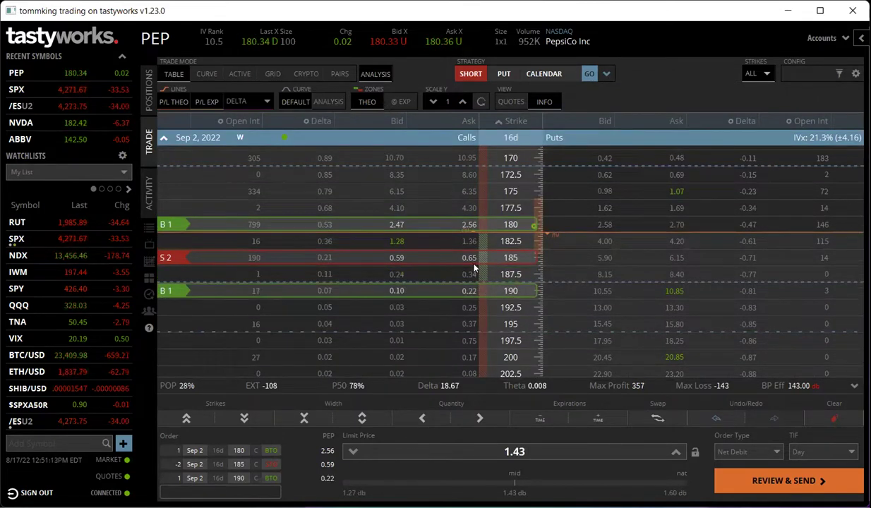
pyautogui.scroll(1, 474, 269)
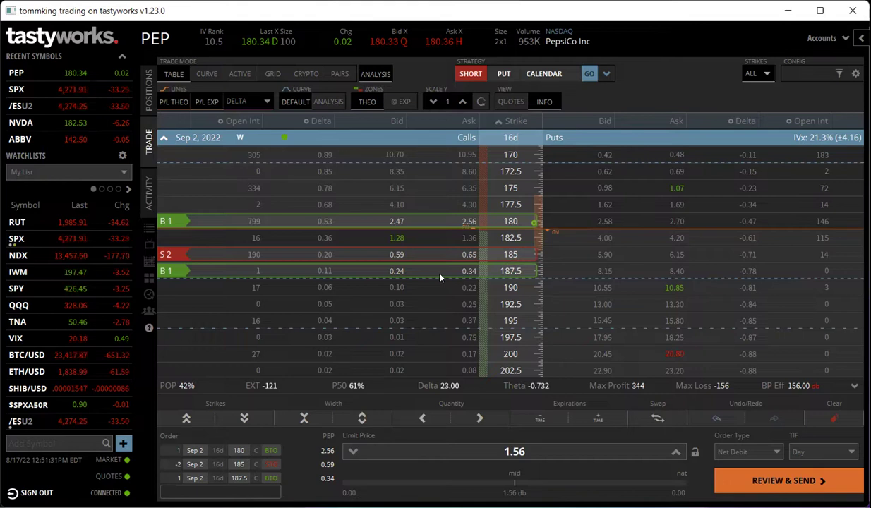
pyautogui.click(203, 77)
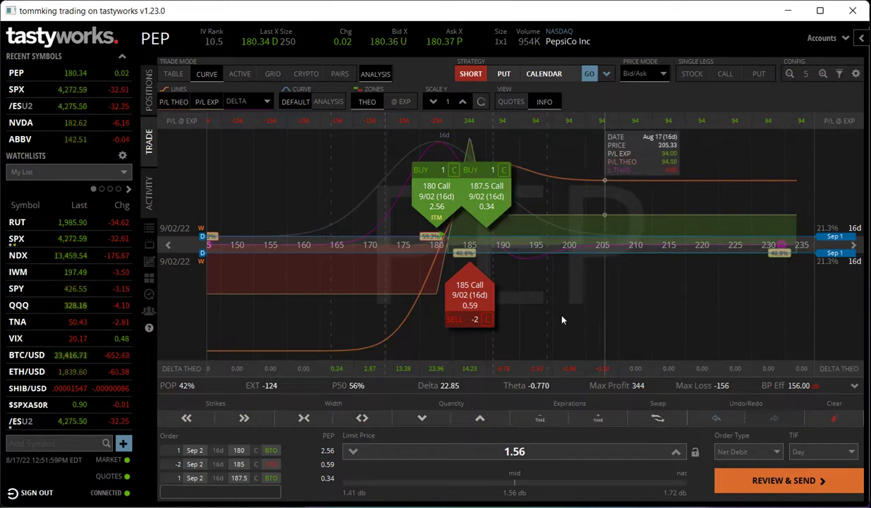
# Clear the PEP butterfly order, load the symbol LULU and display its price chart.
pyautogui.click(841, 420)
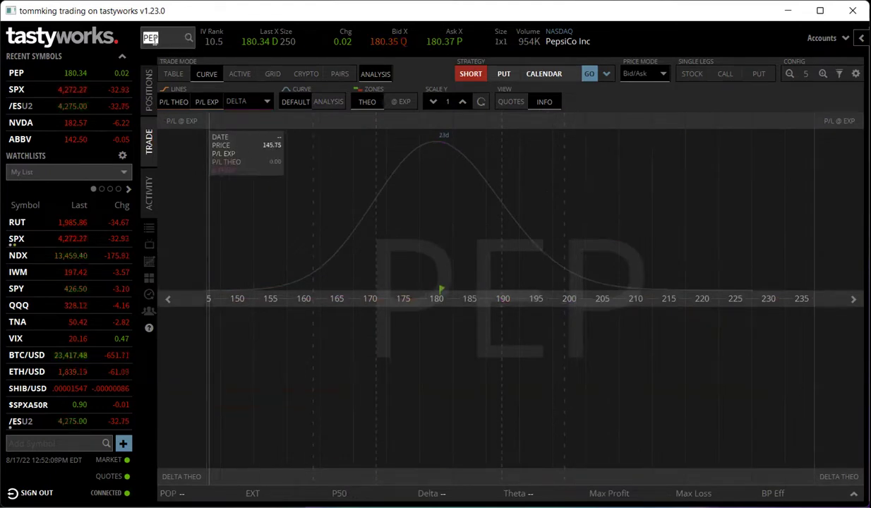
pyautogui.click(155, 40)
pyautogui.write('LULU')
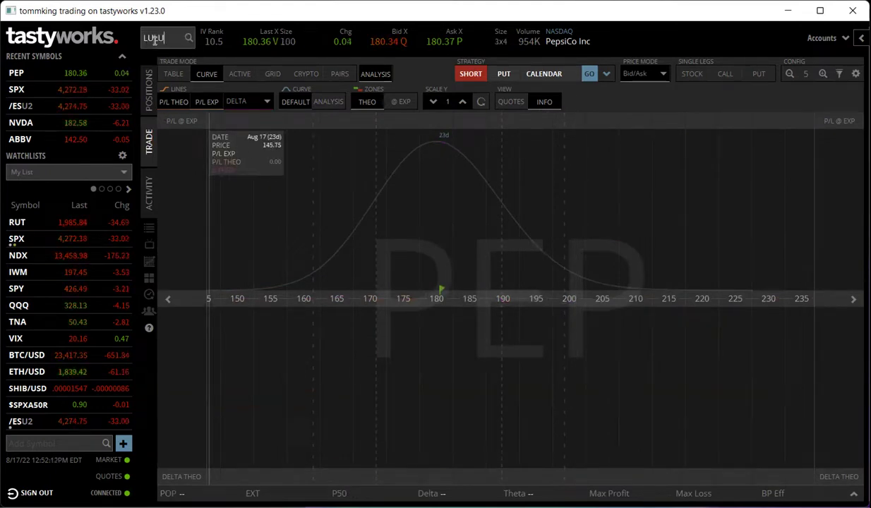
pyautogui.press('Return')
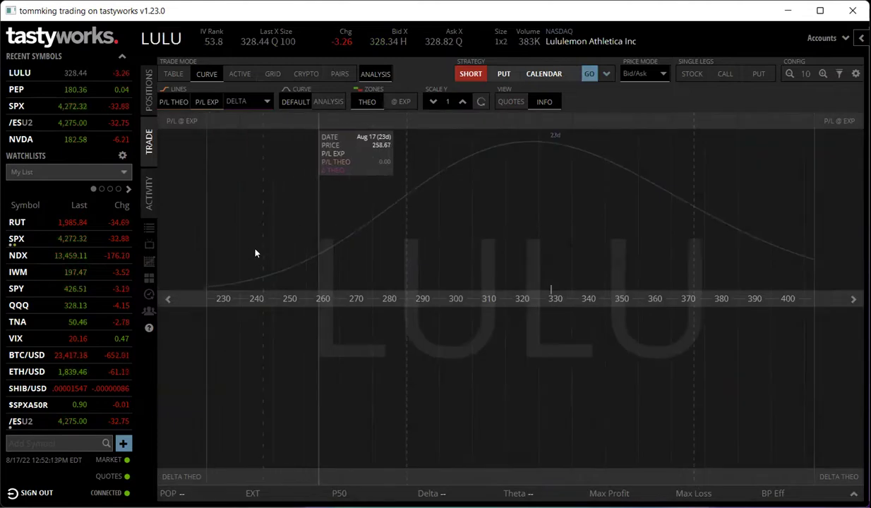
pyautogui.click(149, 262)
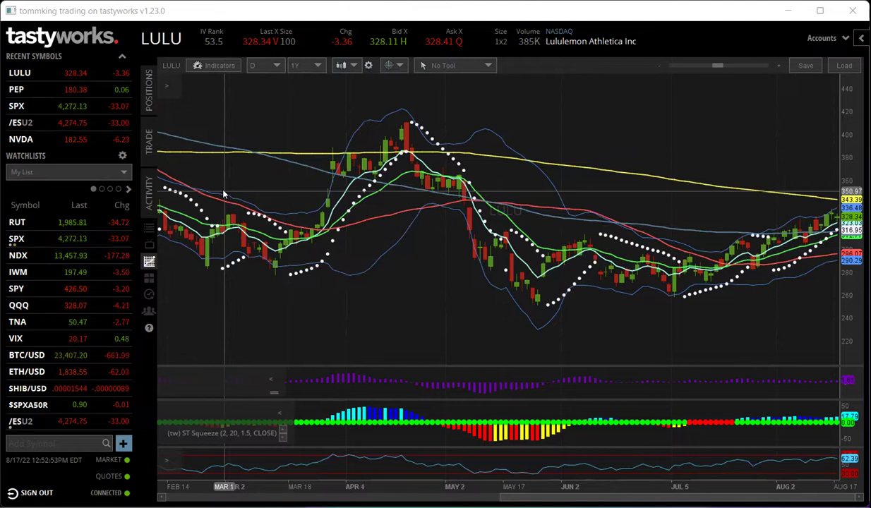
# From LULU's Sep 16, 2022 option chain, build a short strangle by selling one 260 put and one 400 call.
pyautogui.click(149, 141)
pyautogui.click(174, 74)
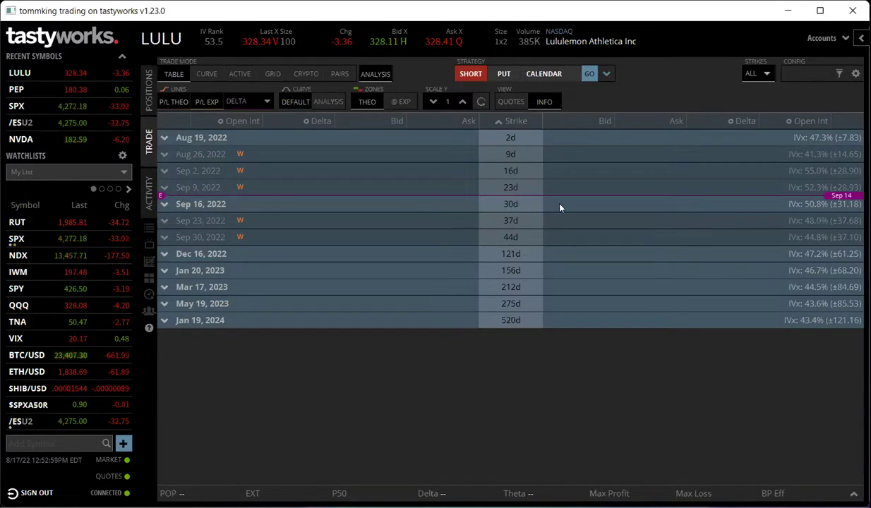
pyautogui.click(513, 206)
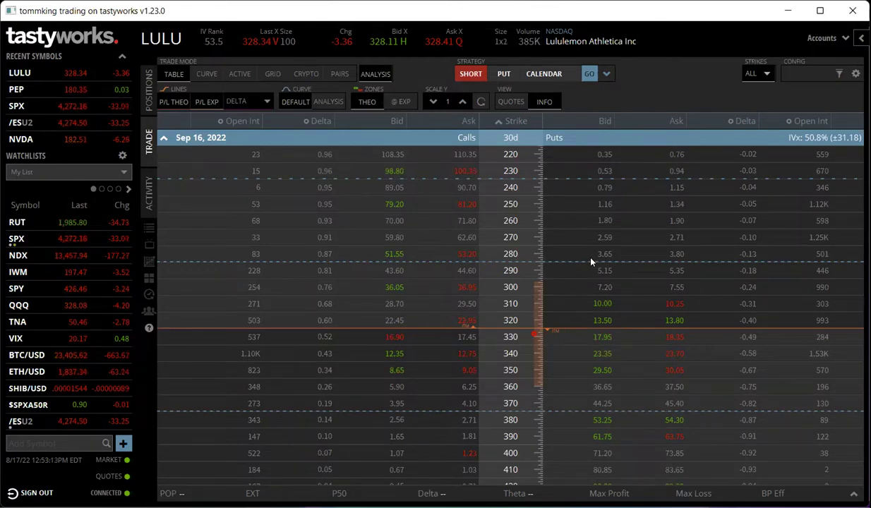
pyautogui.click(604, 220)
pyautogui.scroll(-3, 416, 353)
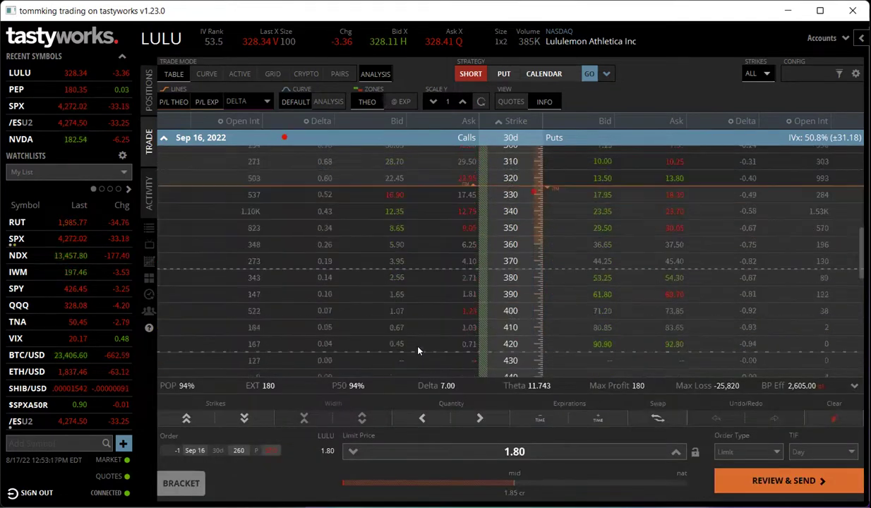
pyautogui.click(395, 310)
pyautogui.scroll(3, 509, 268)
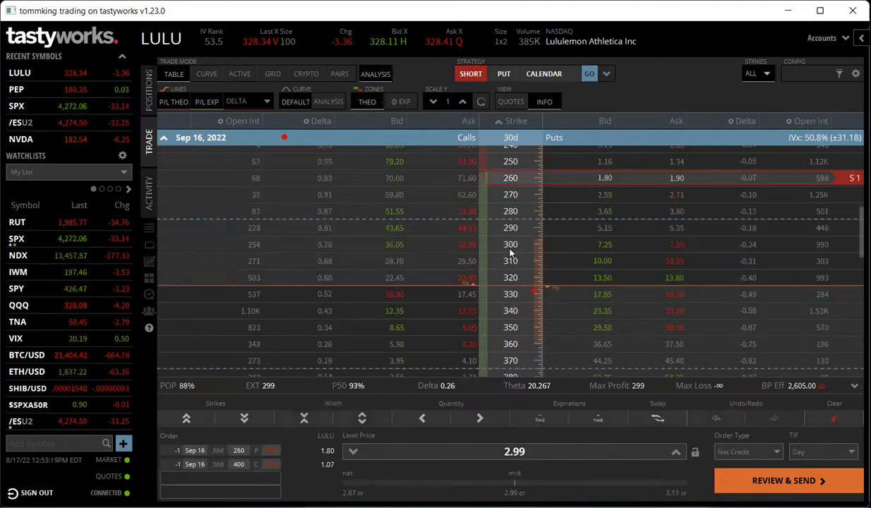
# Move the LULU strangle out to the Sep 30, 2022 expiration and examine its short put and call strikes and deltas.
pyautogui.click(604, 418)
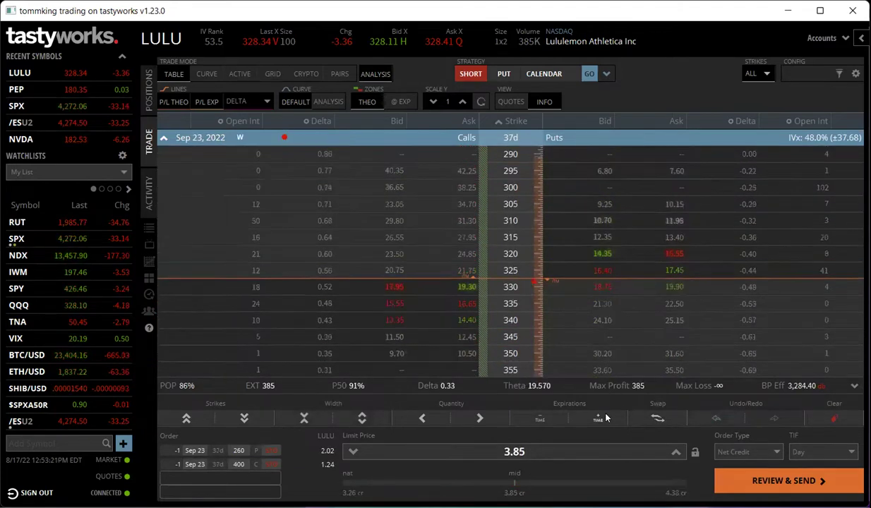
pyautogui.click(604, 418)
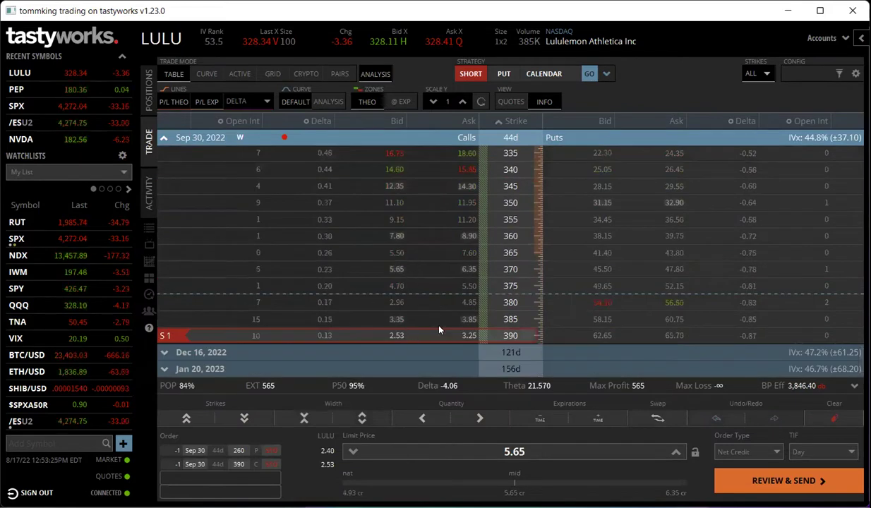
pyautogui.scroll(6, 514, 319)
pyautogui.scroll(2, 508, 303)
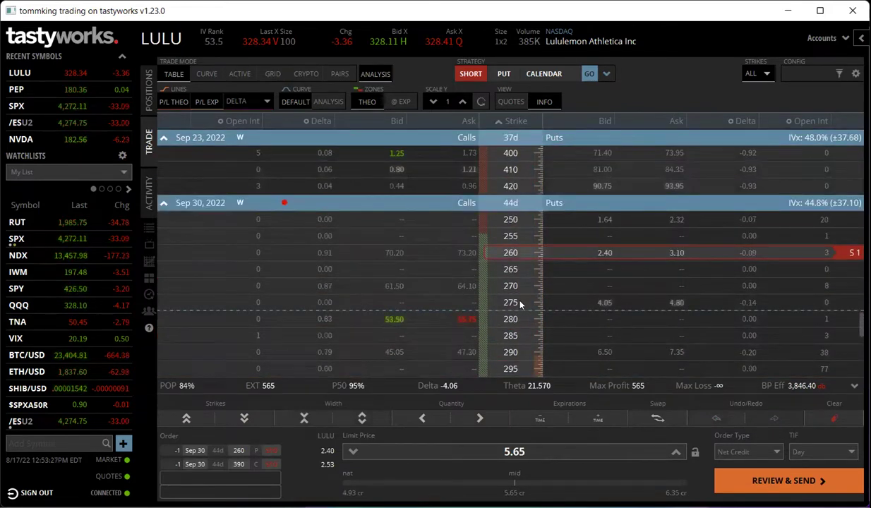
pyautogui.scroll(-3, 501, 289)
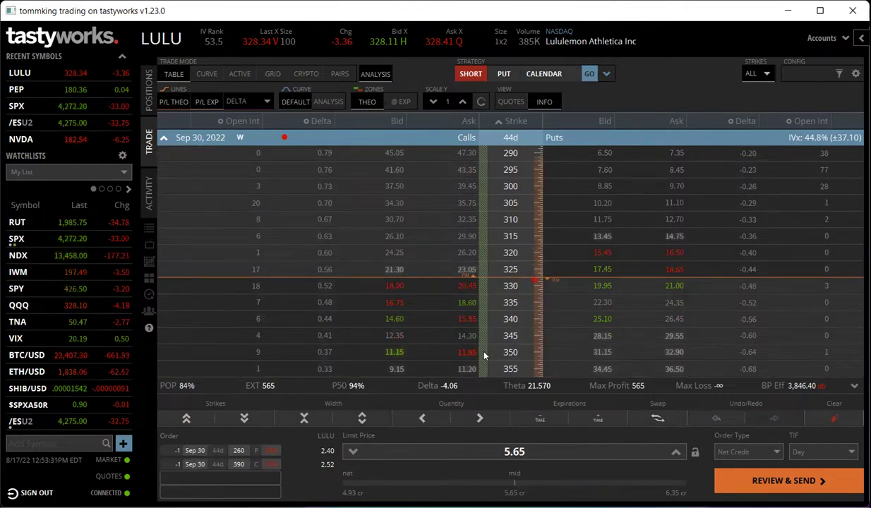
pyautogui.scroll(-4, 510, 289)
pyautogui.scroll(-2, 510, 291)
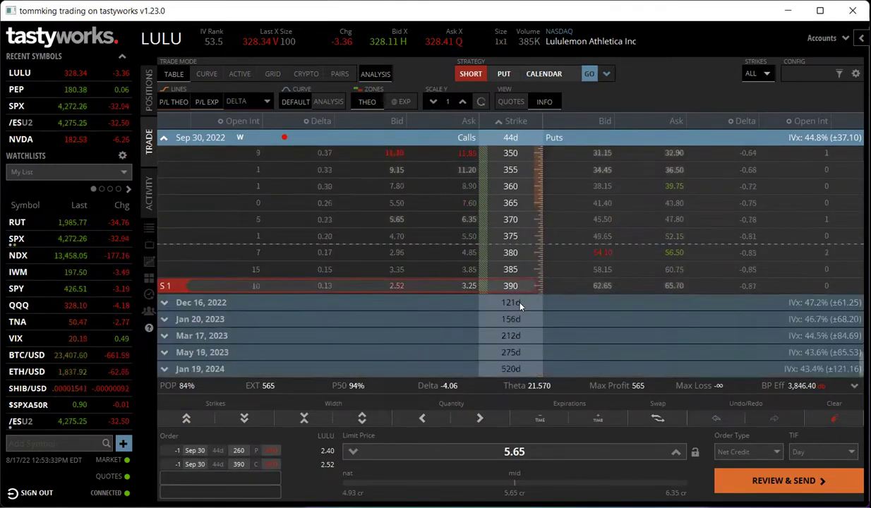
pyautogui.scroll(5, 522, 289)
pyautogui.scroll(5, 531, 287)
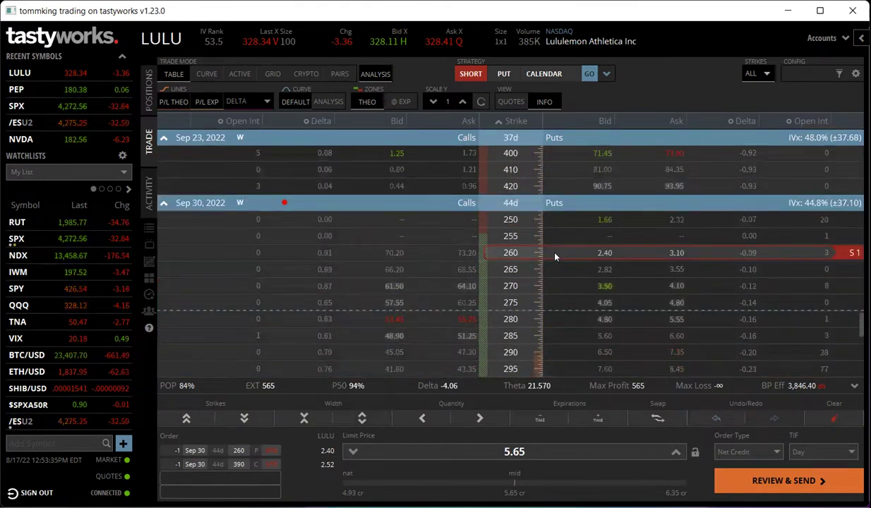
pyautogui.scroll(-1, 554, 252)
pyautogui.scroll(-4, 536, 303)
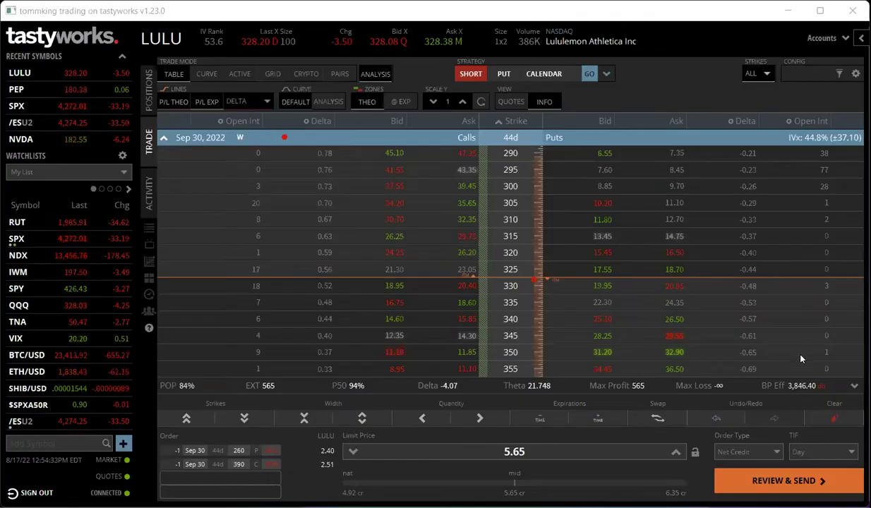
# Clear the strangle and build a Sep 30 LULU put spread by selling one 290 put and buying one 295 put.
pyautogui.click(831, 419)
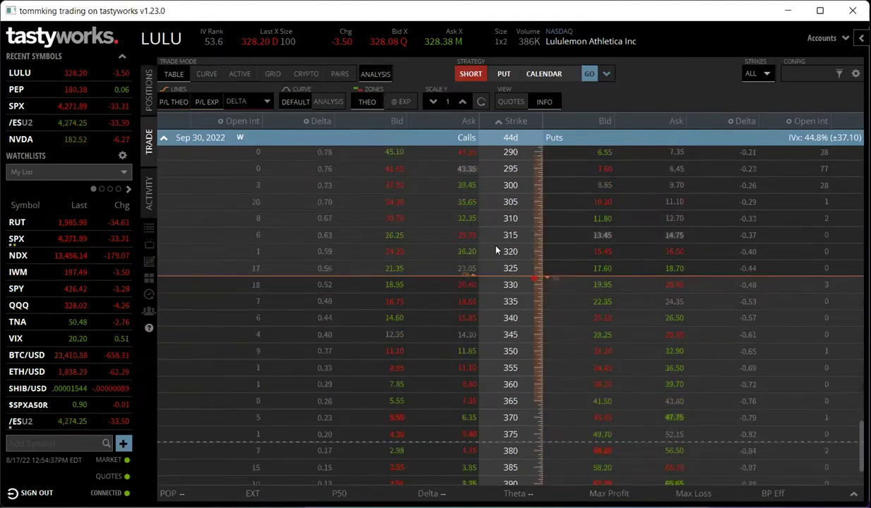
pyautogui.scroll(-2, 523, 244)
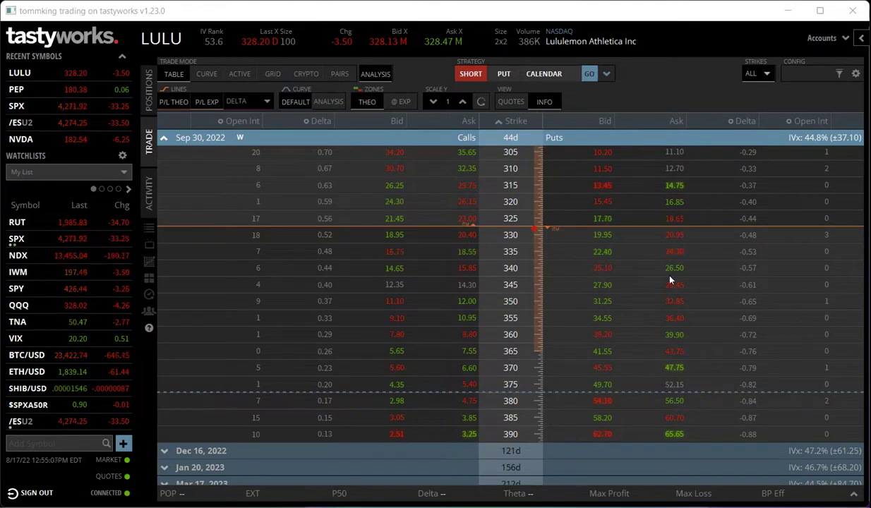
pyautogui.scroll(3, 668, 302)
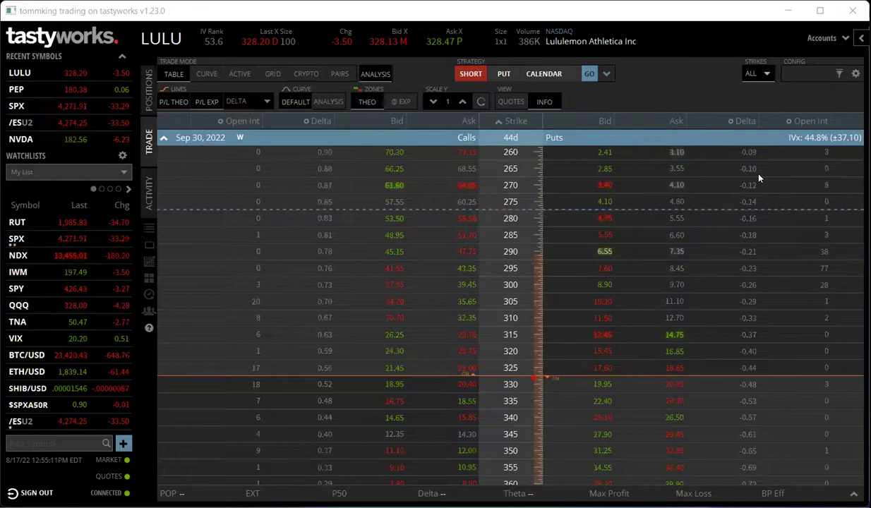
pyautogui.click(656, 251)
pyautogui.scroll(-1, 675, 220)
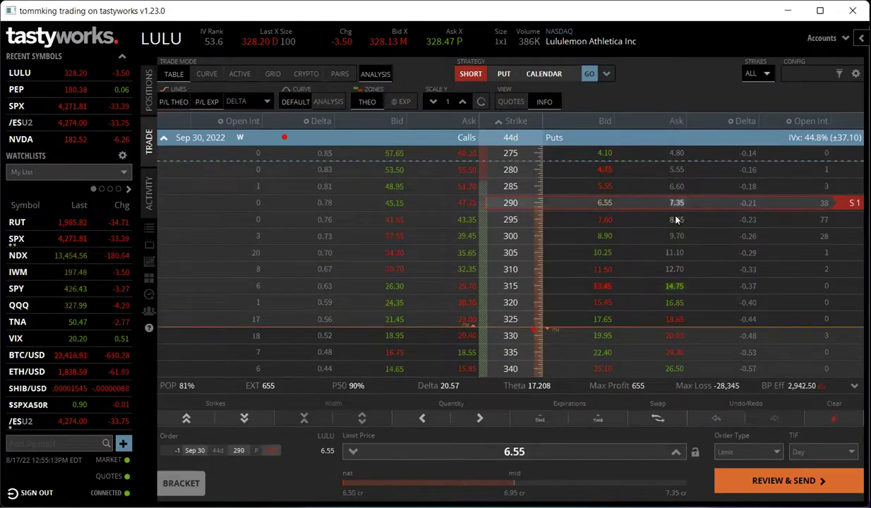
pyautogui.click(676, 221)
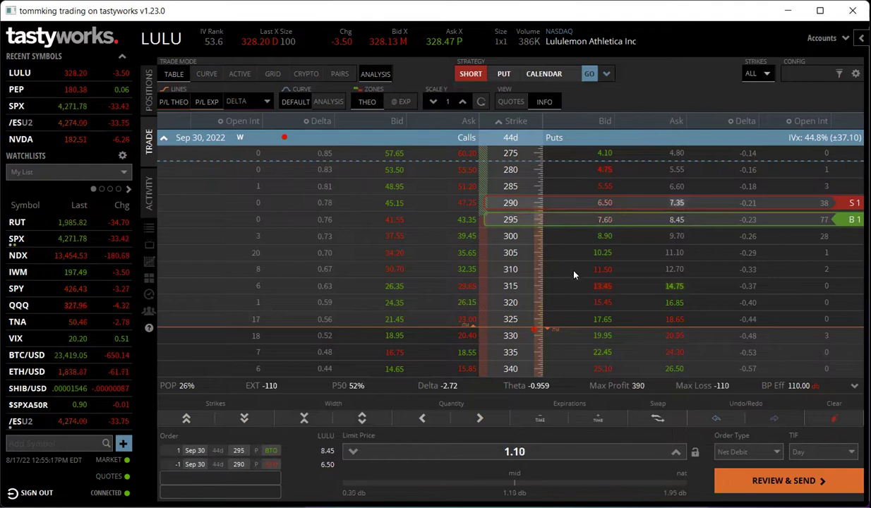
pyautogui.scroll(2, 574, 273)
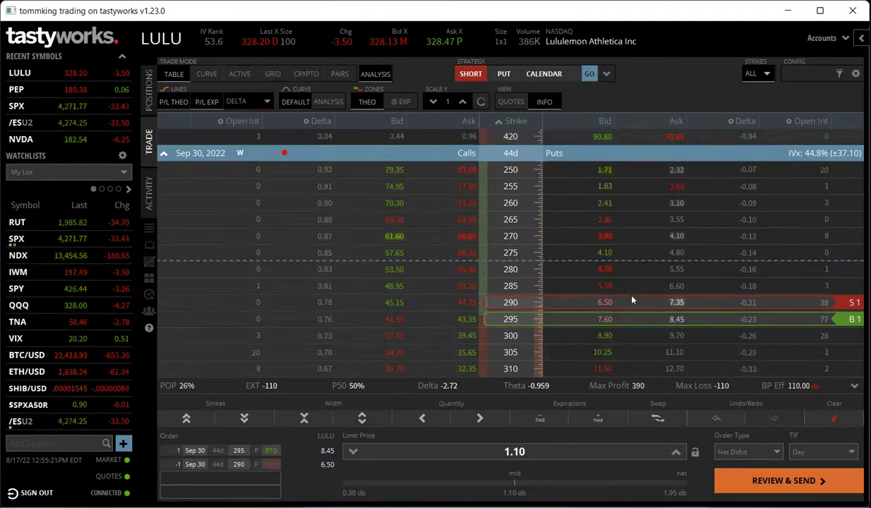
# Shift the put spread to short 295 and long 300, and add two short 250 puts in the Sep 30 expiration.
pyautogui.scroll(-1, 632, 301)
pyautogui.moveTo(613, 276); pyautogui.dragTo(577, 276)
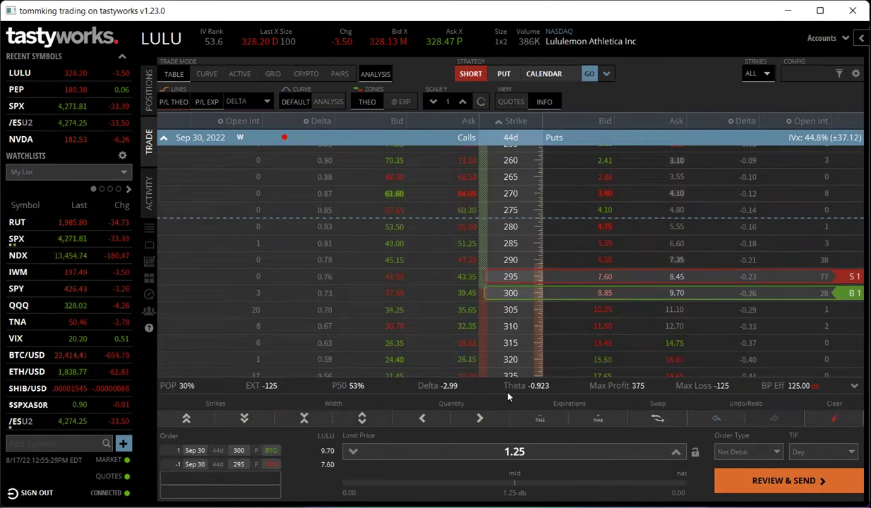
pyautogui.scroll(3, 594, 297)
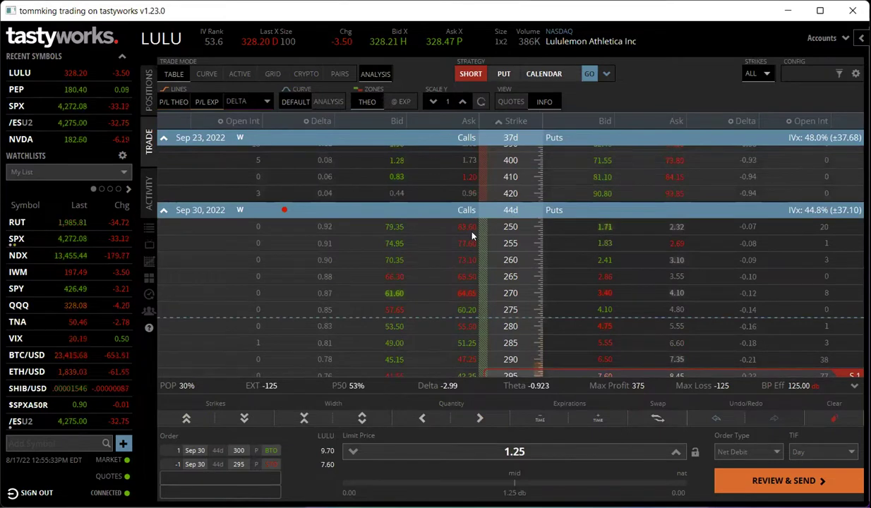
pyautogui.click(602, 227)
pyautogui.click(602, 227)
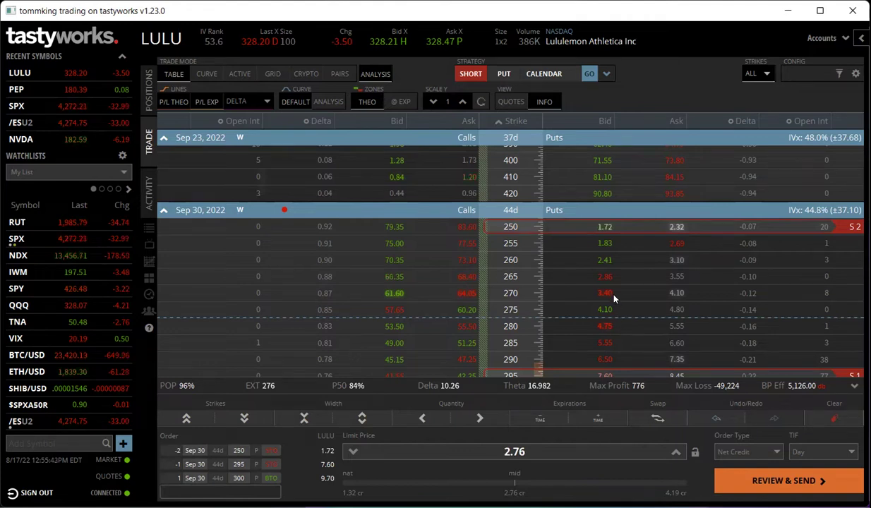
pyautogui.scroll(-2, 579, 273)
pyautogui.scroll(2, 578, 273)
pyautogui.scroll(-2, 578, 273)
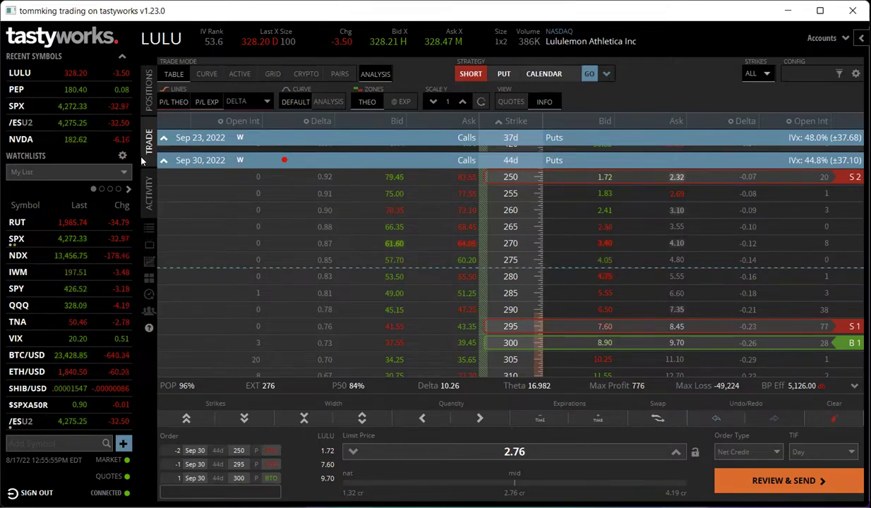
# Display the LULU put position as a profit and loss curve and examine its payoff across prices.
pyautogui.click(206, 75)
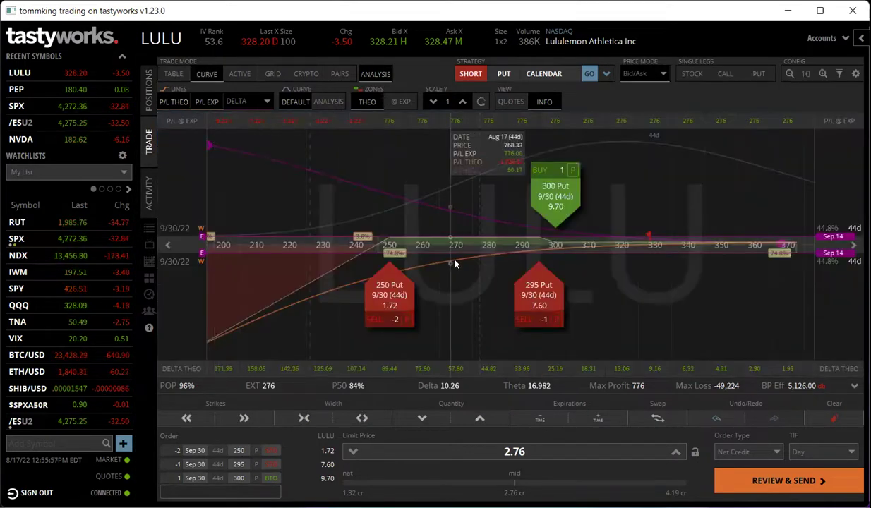
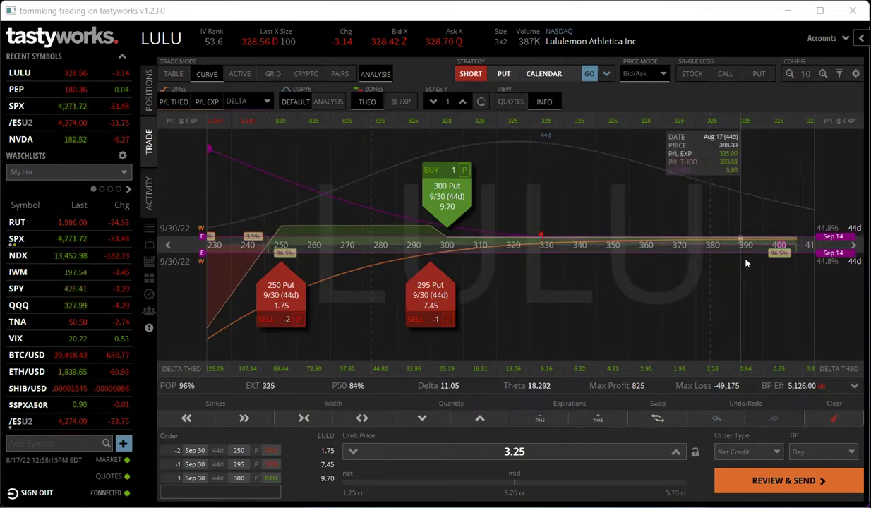
pyautogui.moveTo(533, 306); pyautogui.dragTo(508, 303)
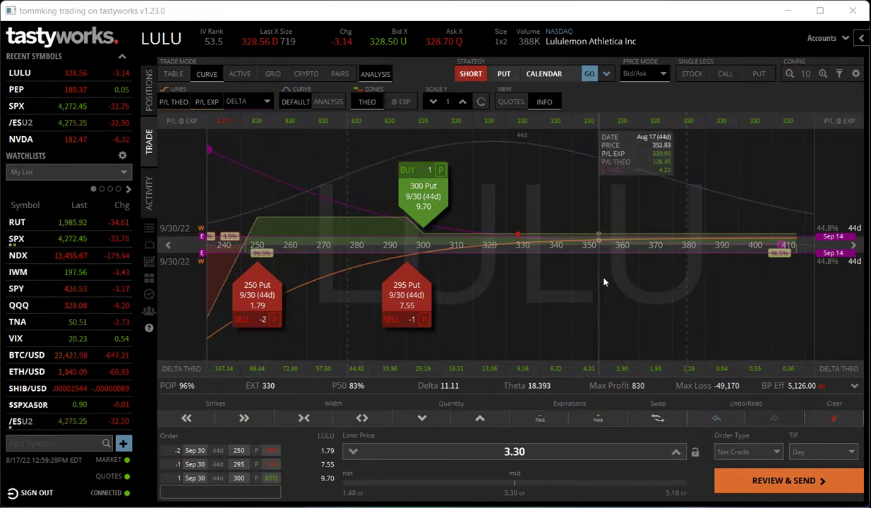
pyautogui.scroll(2, 633, 329)
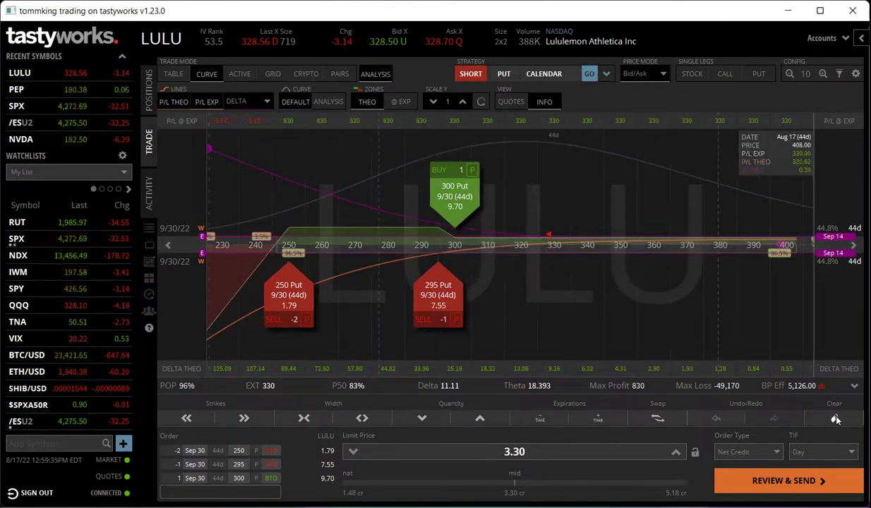
# Clear the LULU order, return to the option table and collapse the Sep 30, Sep 23 and Sep 16 expirations.
pyautogui.click(805, 417)
pyautogui.click(170, 75)
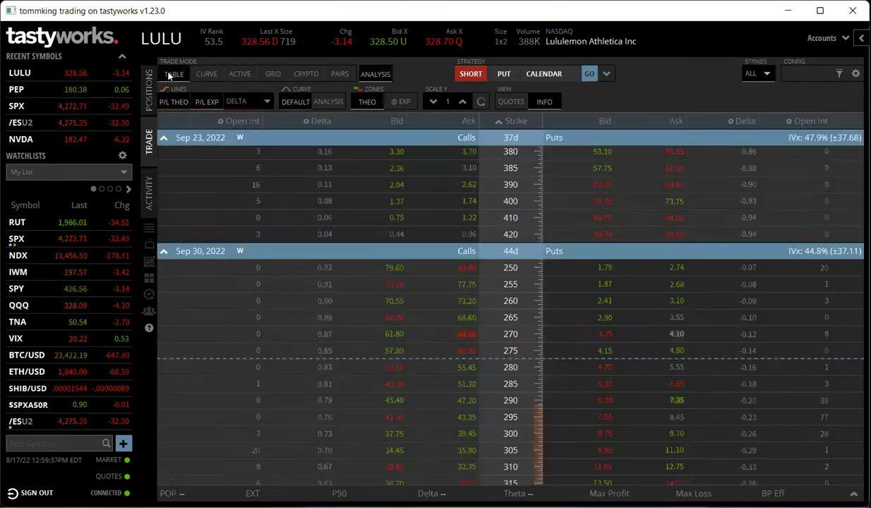
pyautogui.click(163, 137)
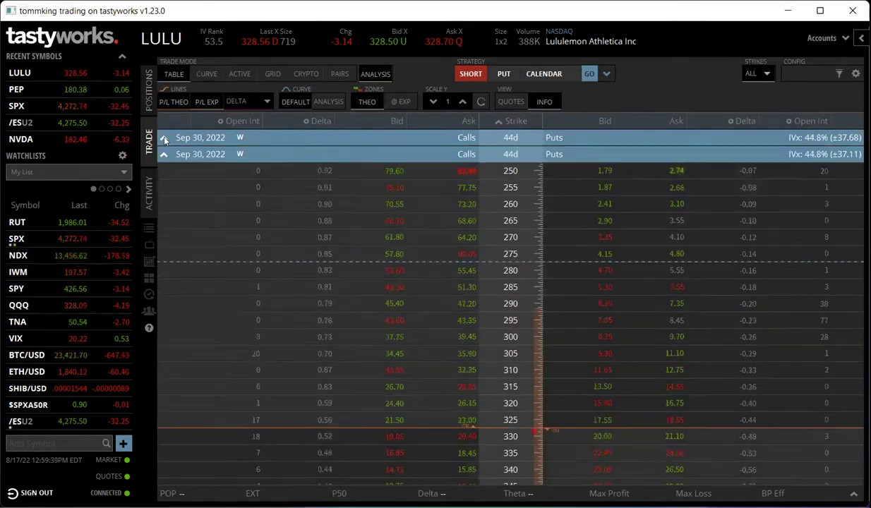
pyautogui.click(163, 138)
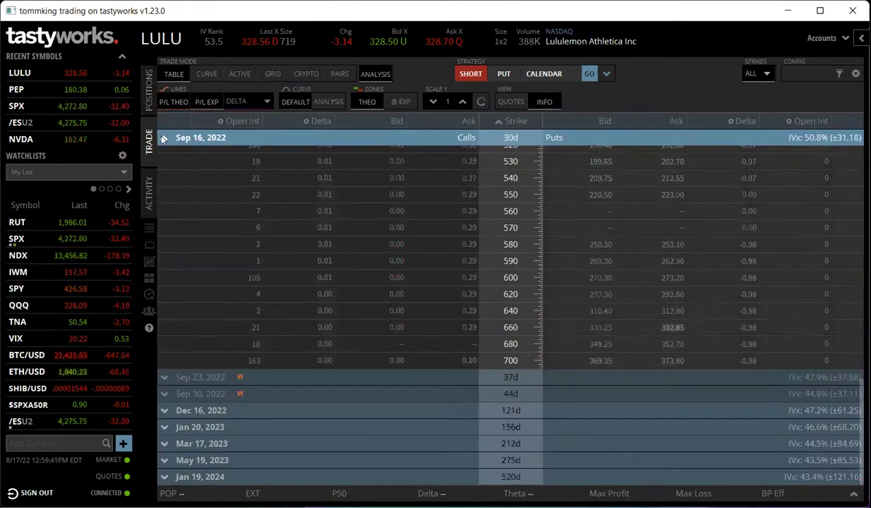
pyautogui.click(164, 137)
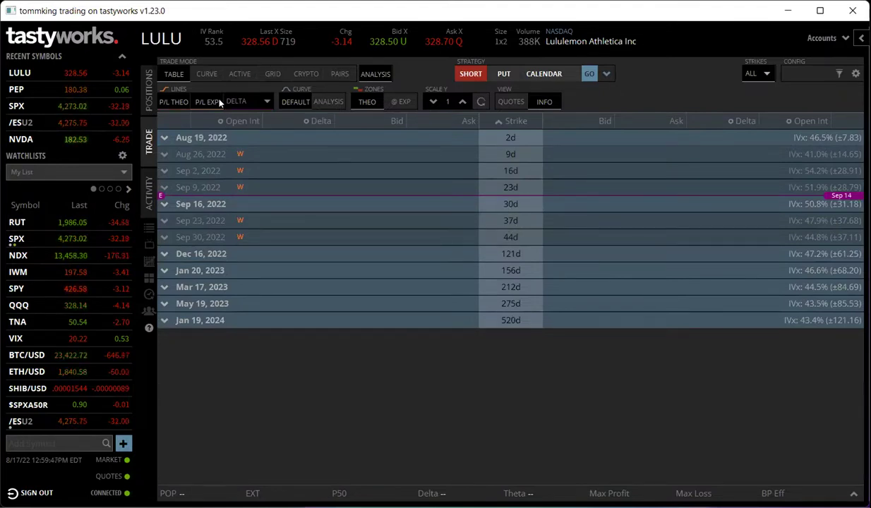
# Load NVDA and show the Sep 30, 2022 chain for the order selling 140 and 160 puts and buying a 165 put.
pyautogui.click(161, 37)
pyautogui.write('NVDA')
pyautogui.press('Return')
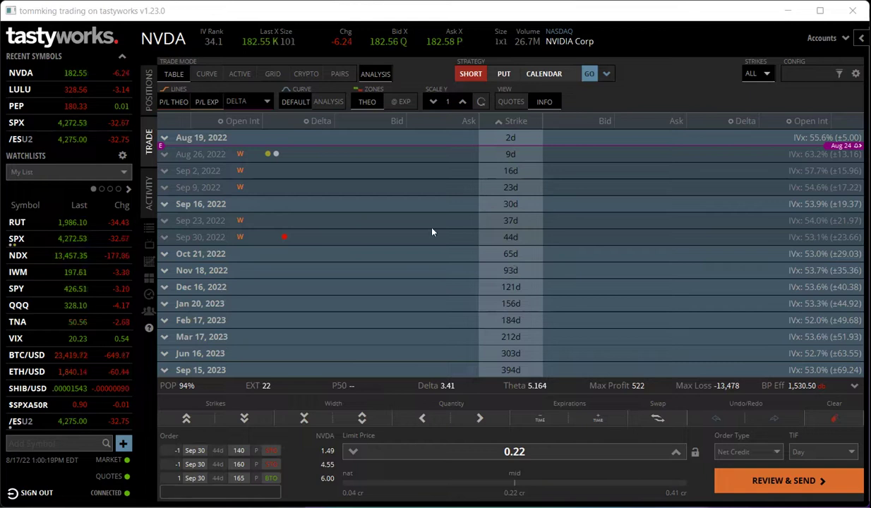
pyautogui.click(510, 242)
pyautogui.scroll(3, 576, 291)
pyautogui.scroll(-3, 597, 304)
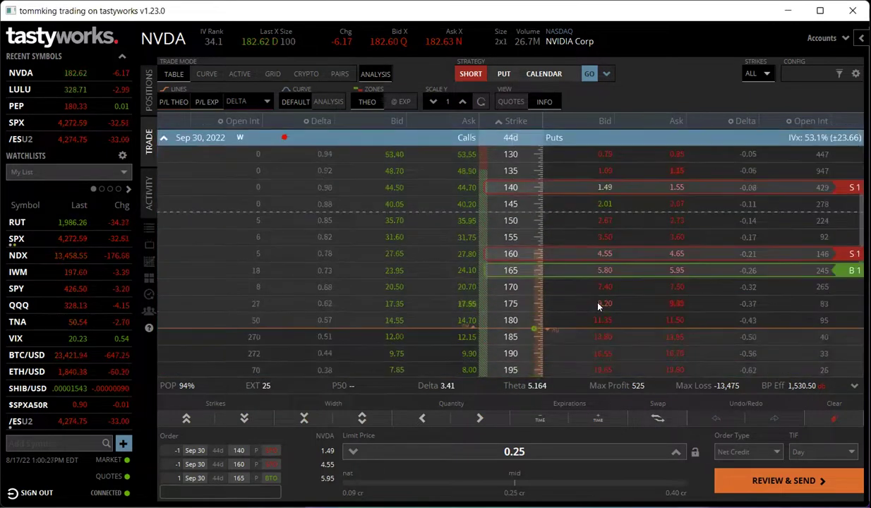
# Clear the NVDA put order and collapse the Sep 30, 2022 expiration.
pyautogui.click(834, 418)
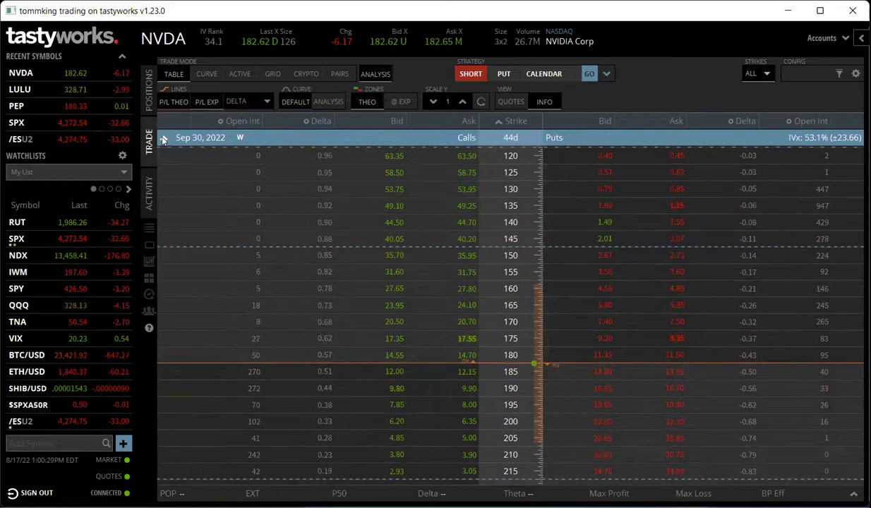
pyautogui.click(163, 139)
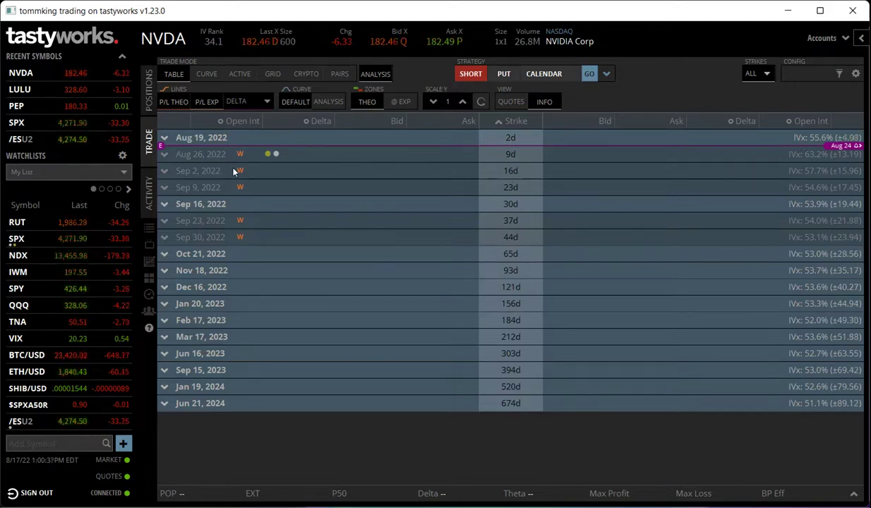
# Build an NVDA order in the Sep 30, 2022 expiration selling one 160 put, buying one 165 put and selling two 140 puts.
pyautogui.click(510, 237)
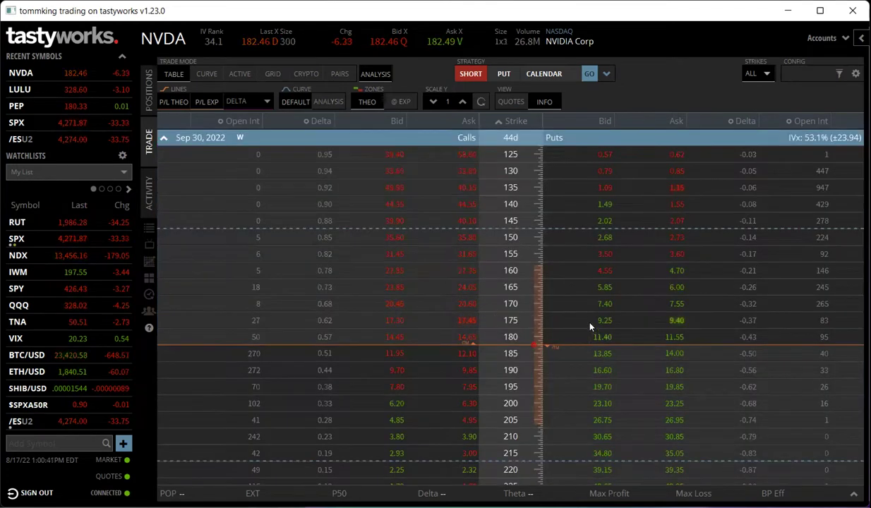
pyautogui.click(605, 271)
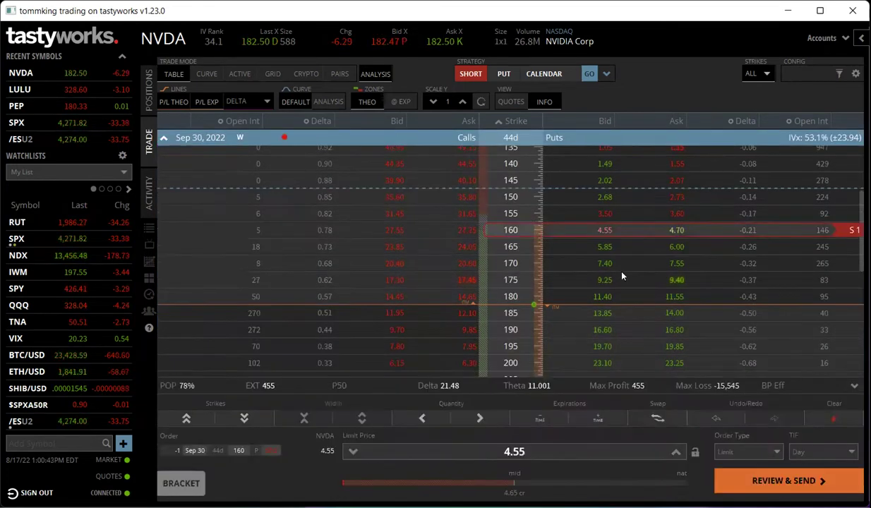
pyautogui.click(672, 250)
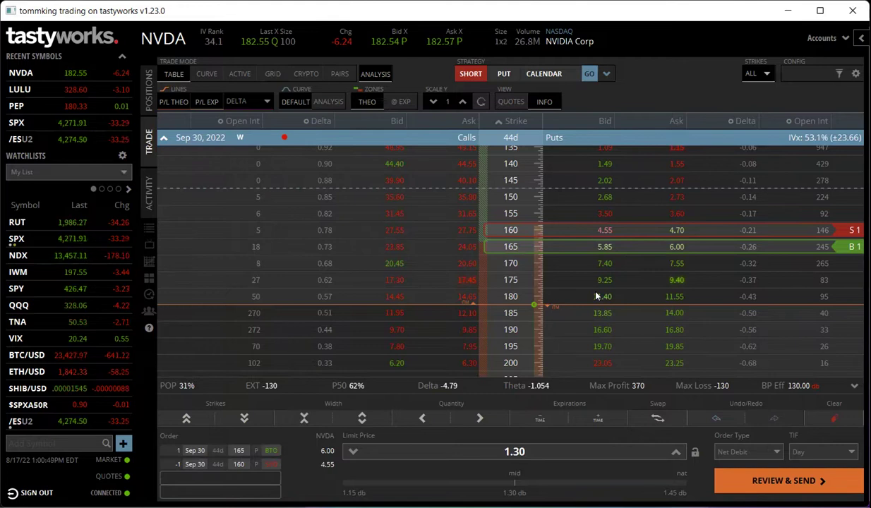
pyautogui.scroll(1, 574, 280)
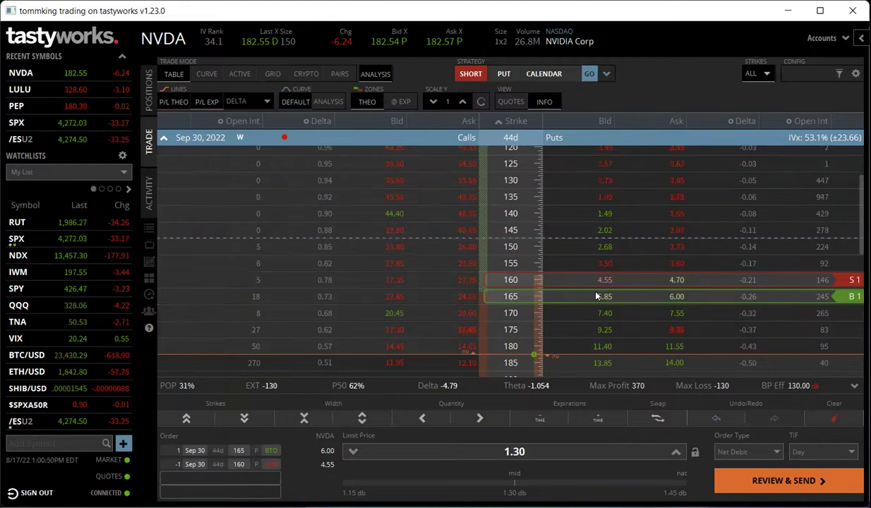
pyautogui.click(604, 212)
pyautogui.click(480, 419)
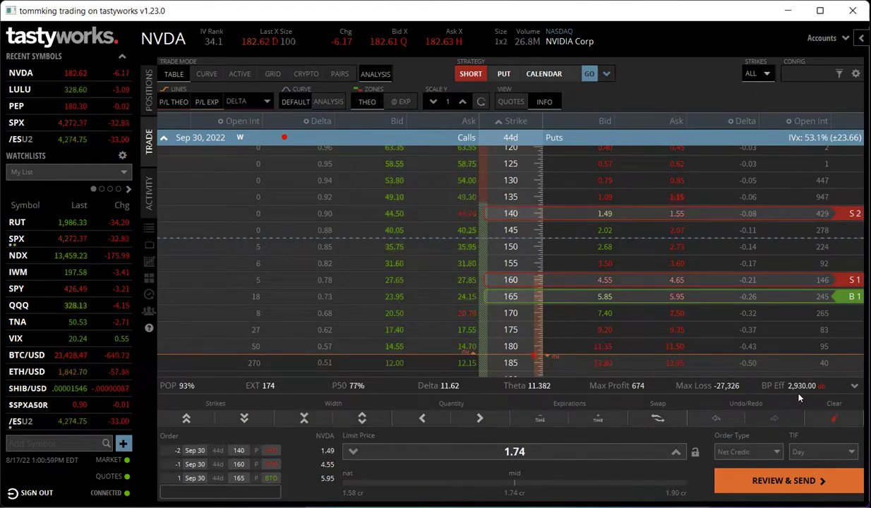
# Display the NVDA order as a profit and loss curve, limit the analysis to the three Sep 30 put legs and examine the payoff.
pyautogui.click(206, 76)
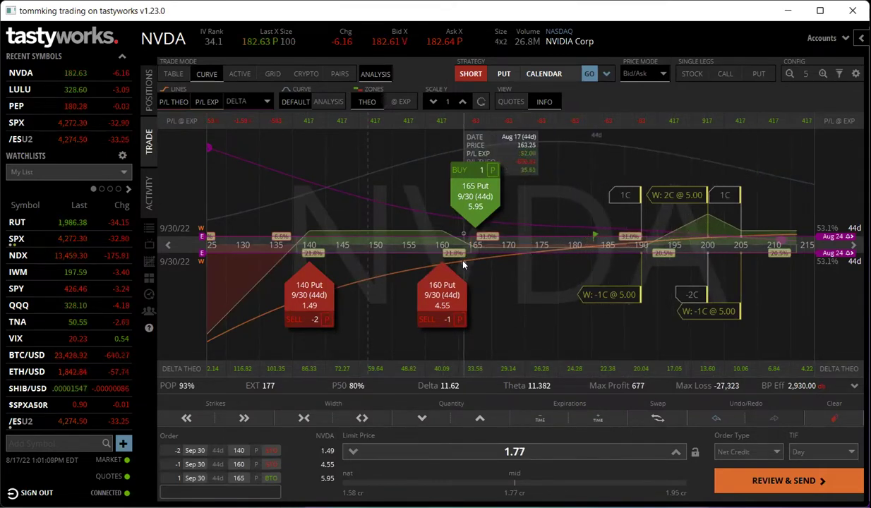
pyautogui.moveTo(533, 285); pyautogui.dragTo(483, 285)
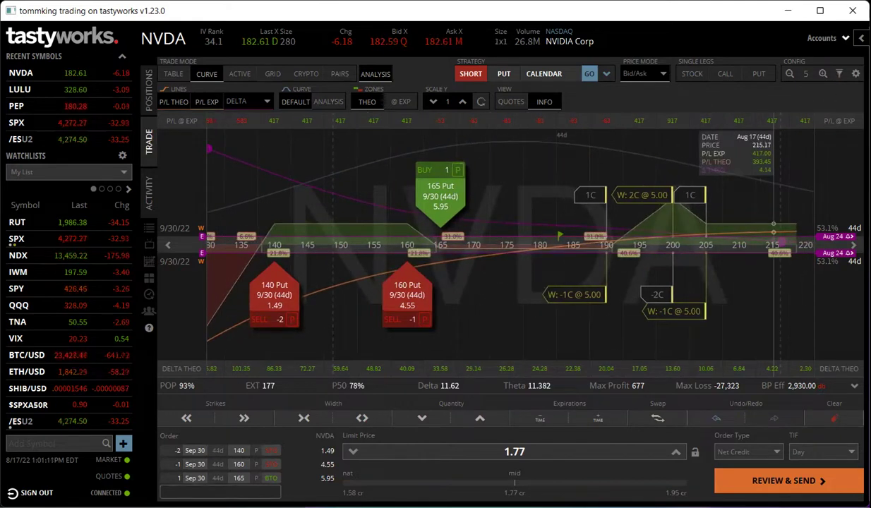
pyautogui.click(861, 38)
pyautogui.click(660, 143)
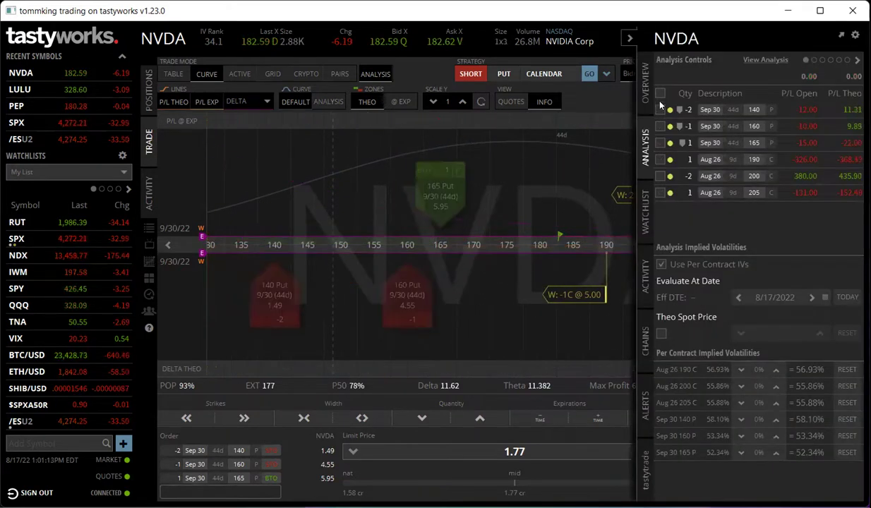
pyautogui.click(660, 143)
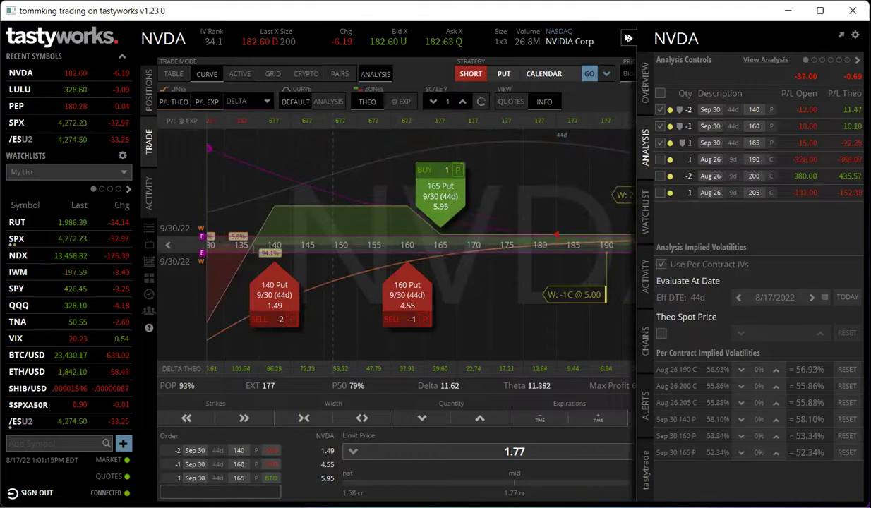
pyautogui.click(627, 37)
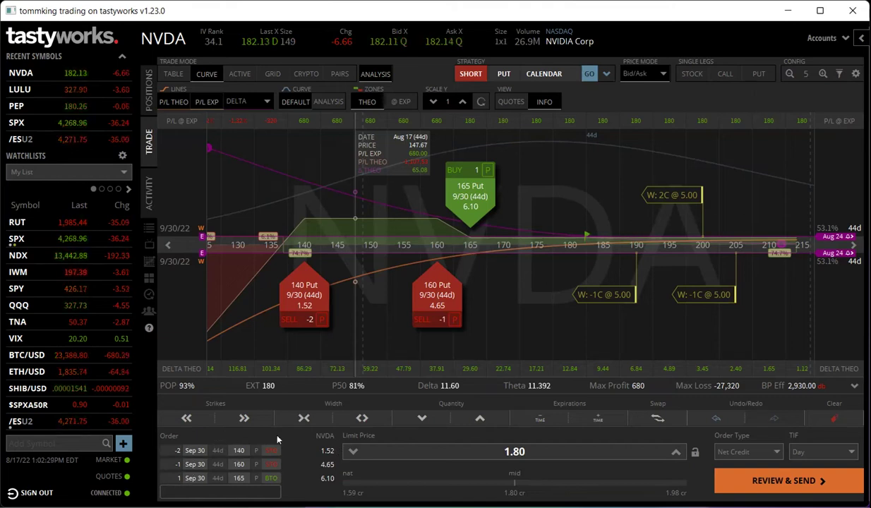
pyautogui.moveTo(547, 302)
pyautogui.mouseDown()
pyautogui.moveTo(625, 311)
pyautogui.moveTo(545, 306)
pyautogui.mouseUp()
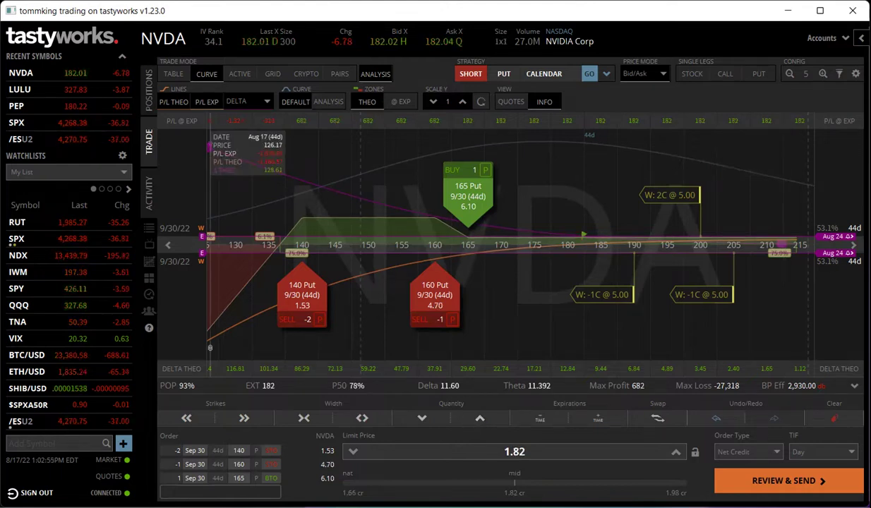
# Review and send the NVDA put order as a day order at 1.79 net credit, and show the open positions.
pyautogui.click(790, 482)
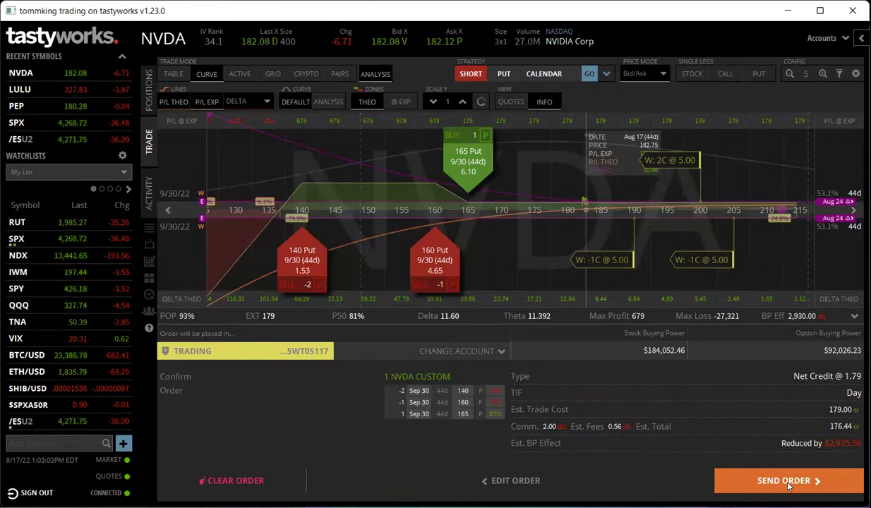
pyautogui.click(788, 483)
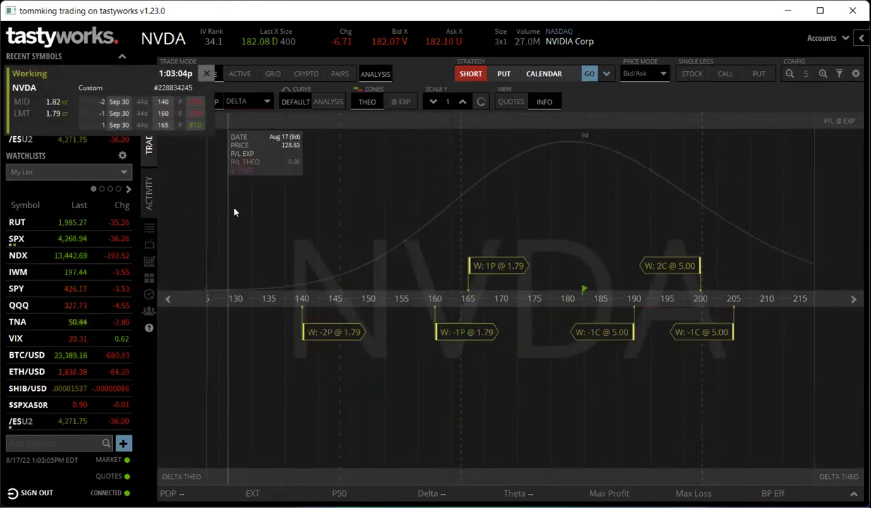
pyautogui.click(149, 90)
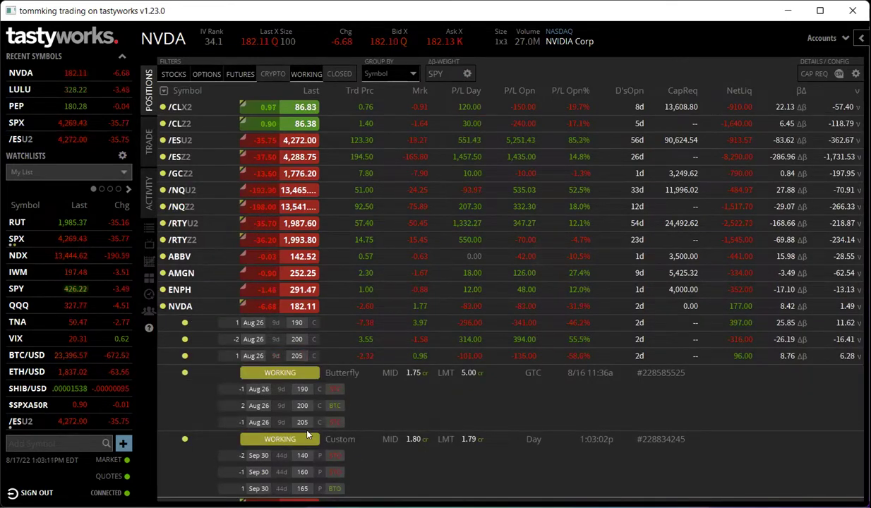
# Collapse and re-expand the NVDA position to review its option legs and working orders.
pyautogui.click(182, 306)
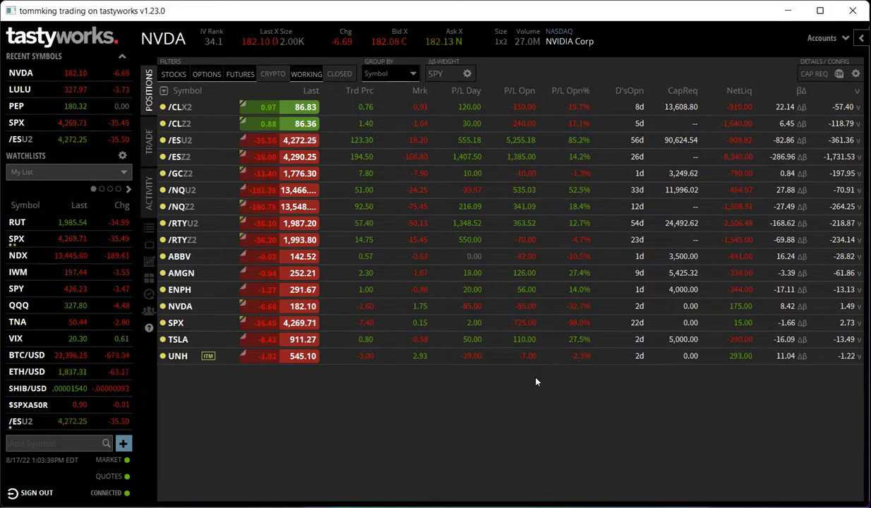
pyautogui.click(367, 305)
pyautogui.scroll(-1, 414, 438)
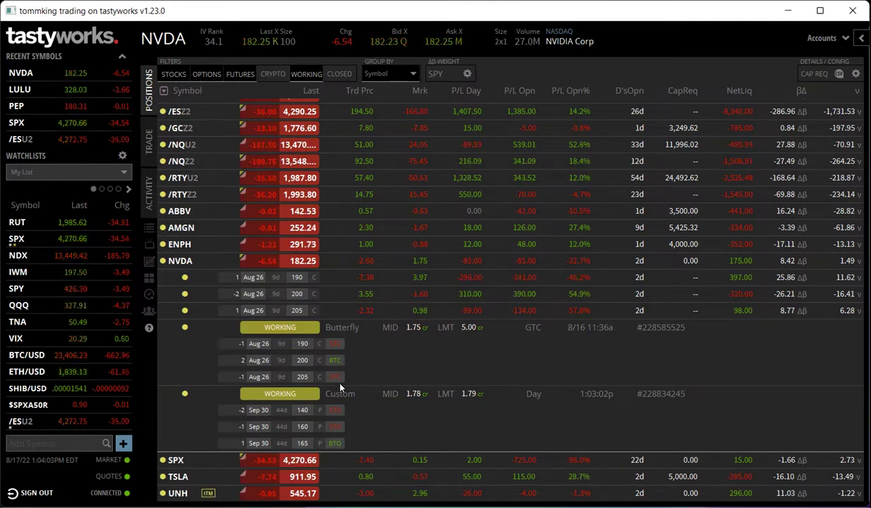
# Return to the NVDA profit and loss curve and include all three Aug 26 call legs in the analysis.
pyautogui.click(149, 141)
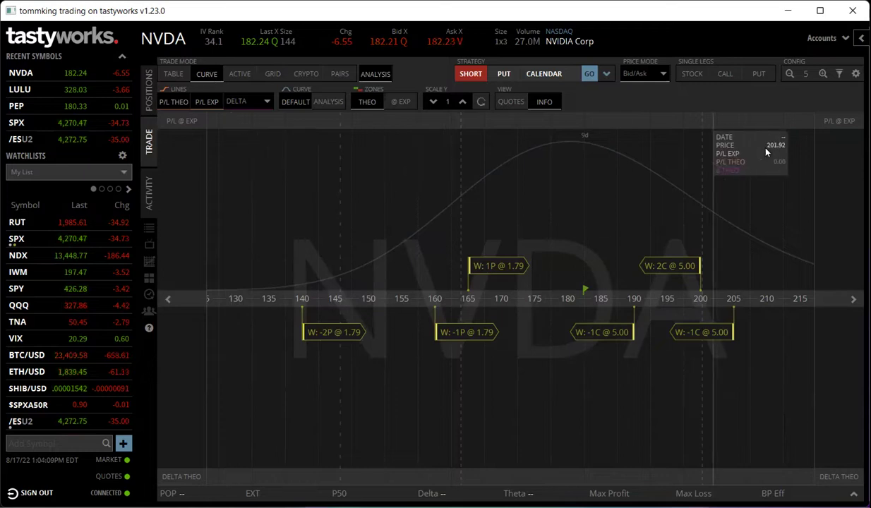
pyautogui.click(751, 121)
pyautogui.click(660, 94)
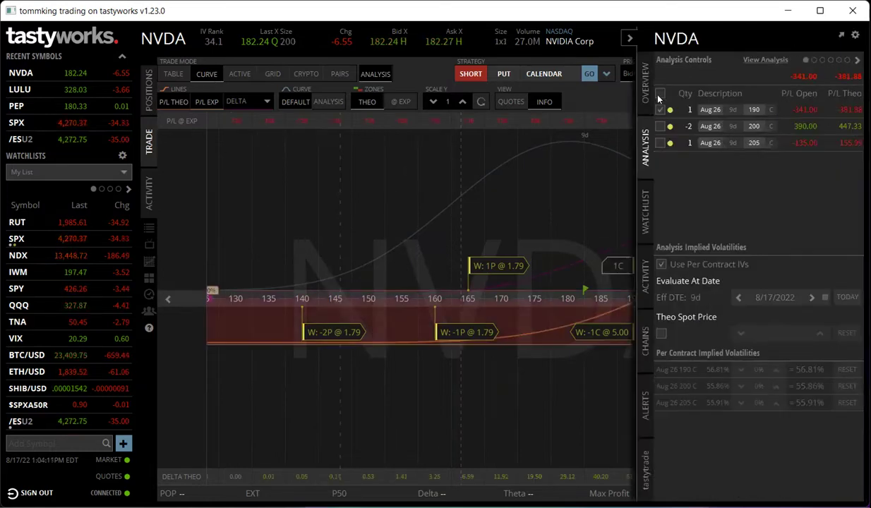
pyautogui.click(630, 40)
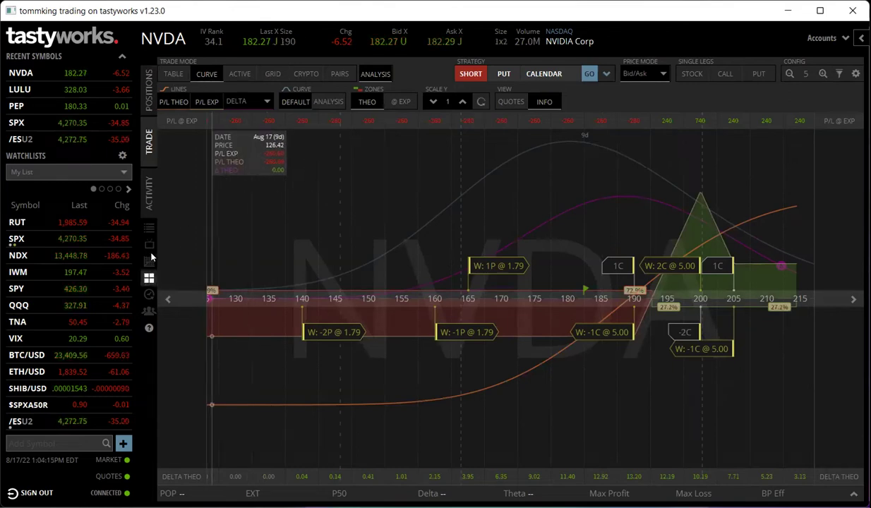
# Open the working NVDA Sep 30 put order from the positions for editing and examine its combined payoff curve with analysis enabled.
pyautogui.click(149, 88)
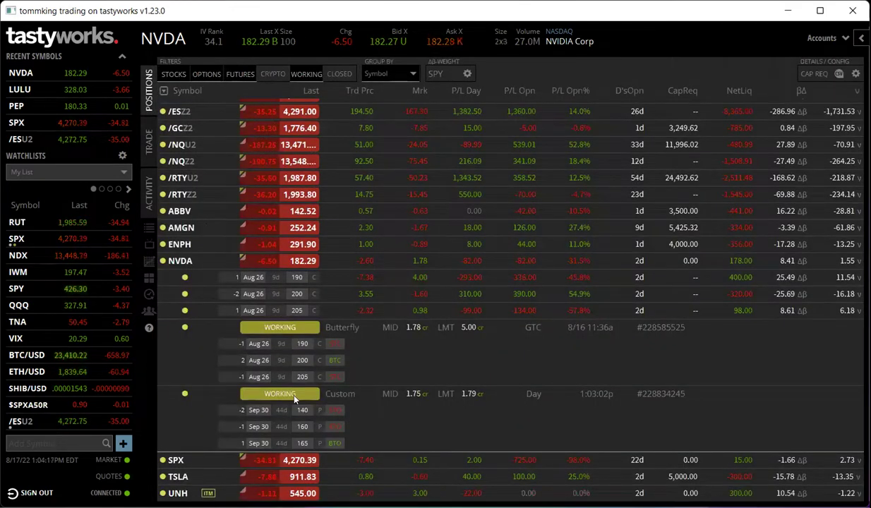
pyautogui.click(294, 399)
pyautogui.click(253, 420)
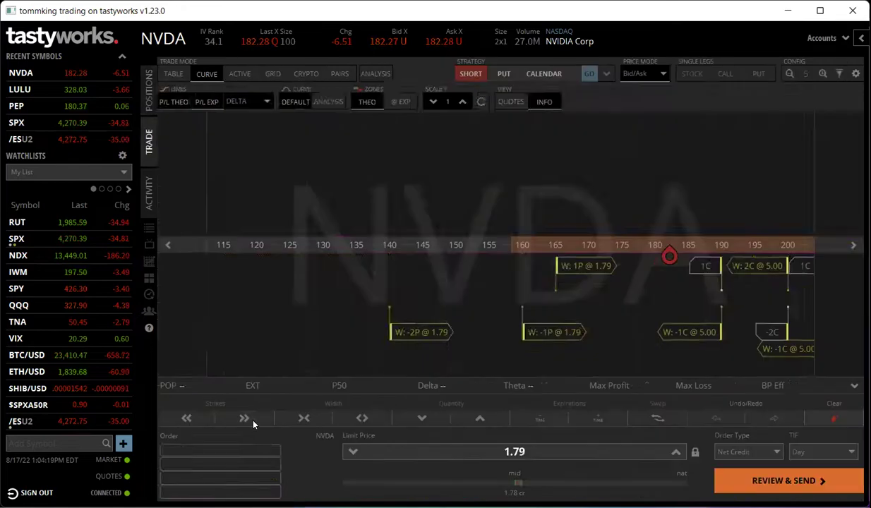
pyautogui.click(374, 74)
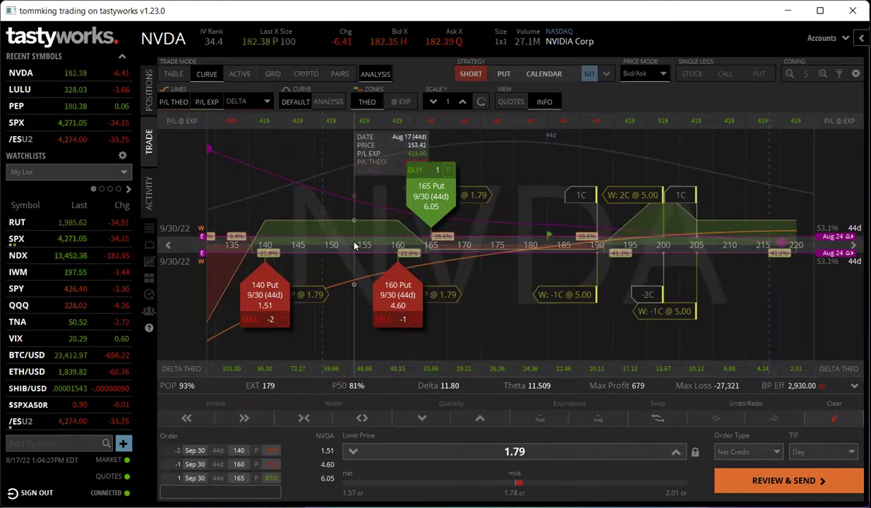
pyautogui.moveTo(767, 98)
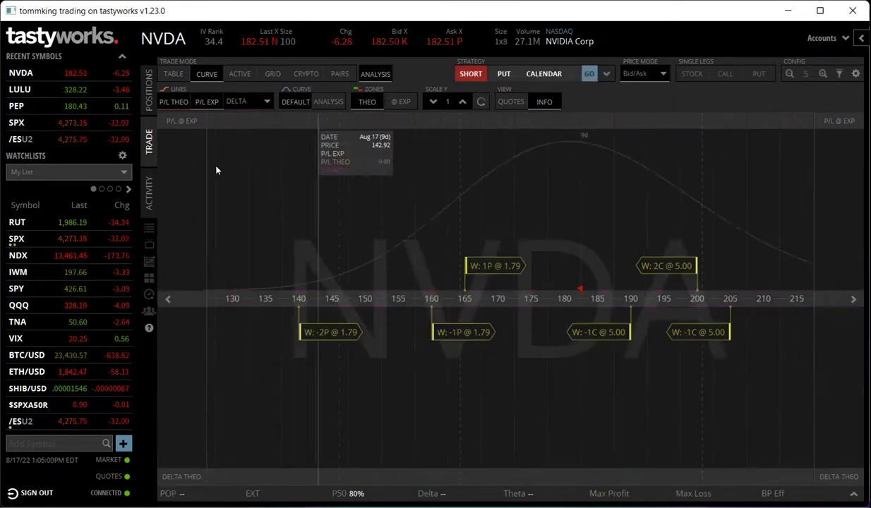
# Clear the reopened NVDA order, try to look up META and switch to the option table.
pyautogui.click(833, 419)
pyautogui.click(148, 31)
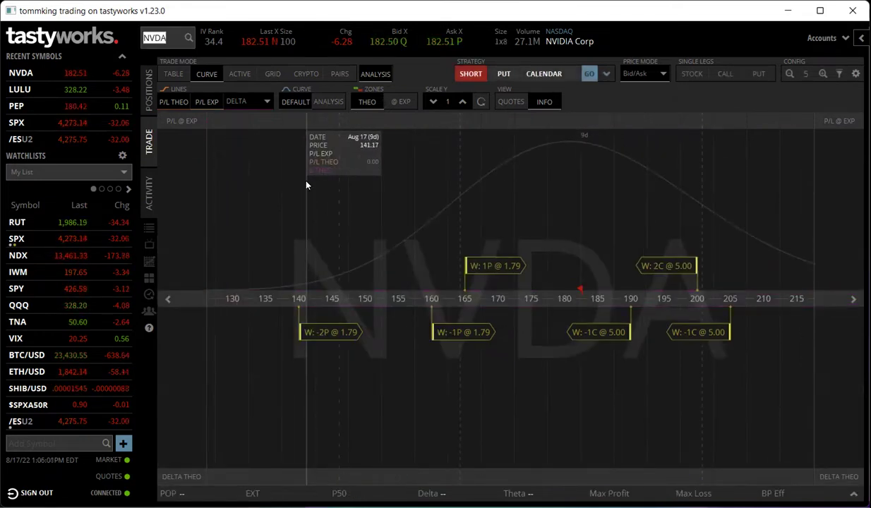
pyautogui.write('META')
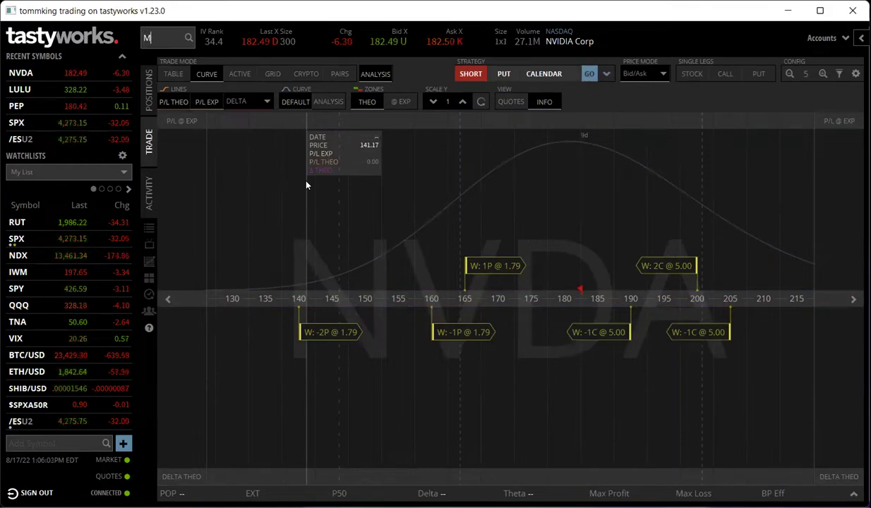
pyautogui.click(306, 185)
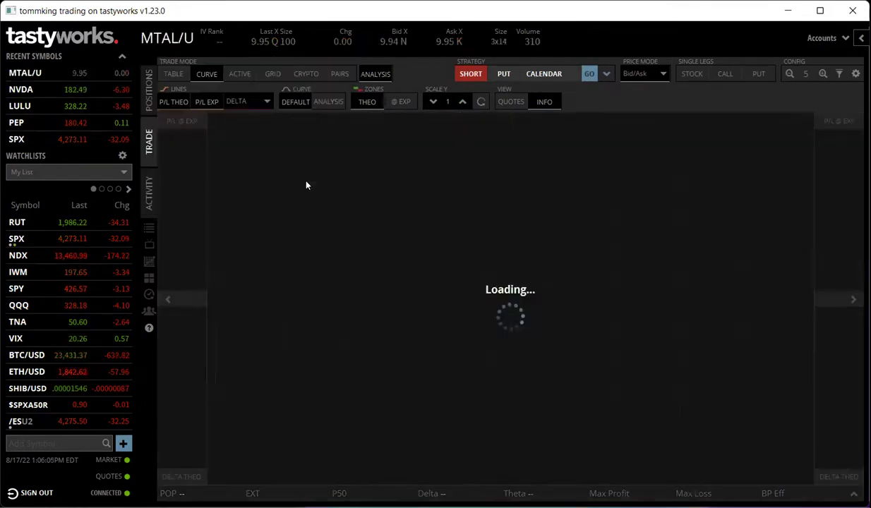
pyautogui.click(176, 74)
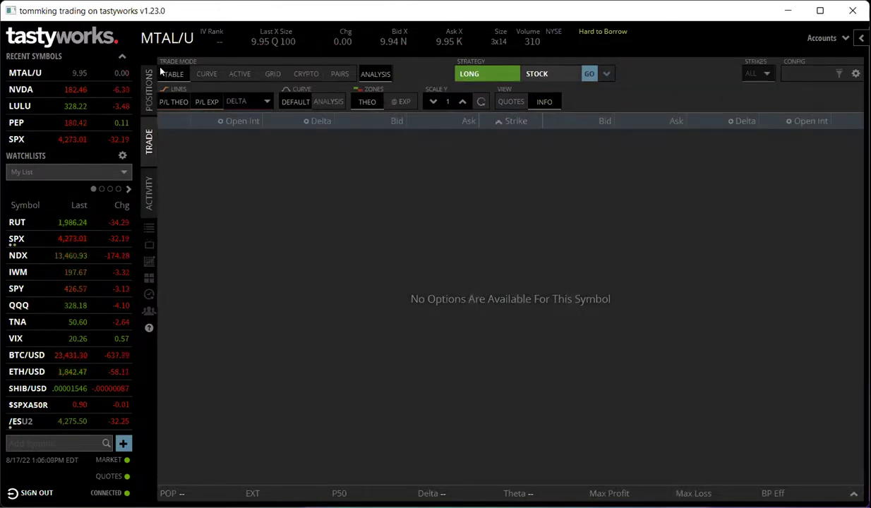
# Load the META symbol in place of MTAL/U.
pyautogui.click(168, 38)
pyautogui.write('METQ')
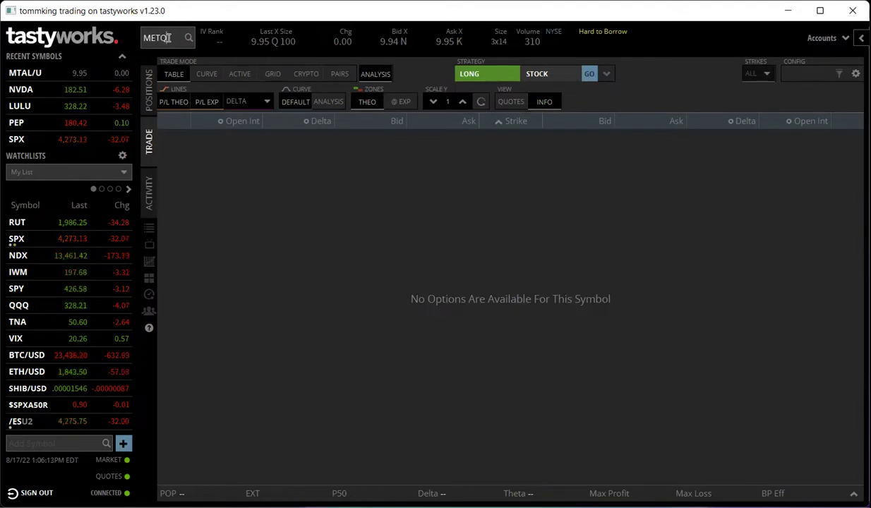
pyautogui.press('Return')
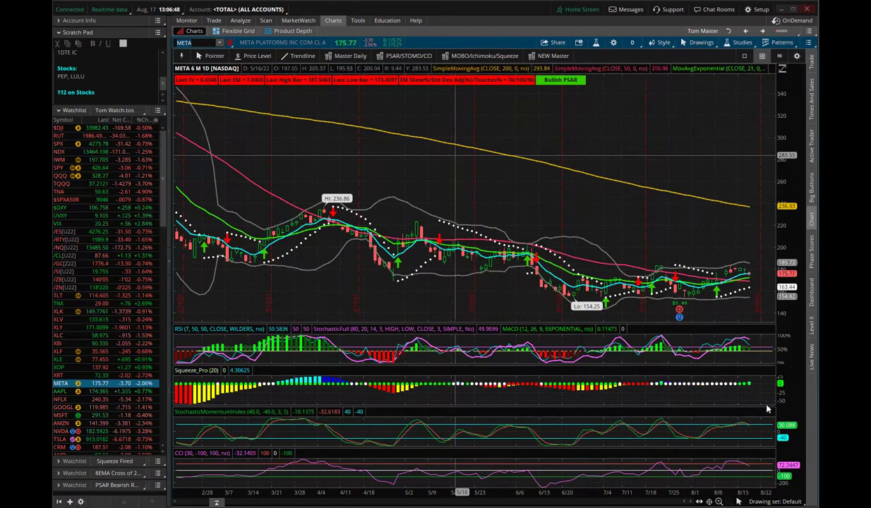
# Switch META from the Sep 9 to the Sep 16, 2022 expiration and add a put spread selling the 155 and buying the 150.
pyautogui.scroll(3, 565, 269)
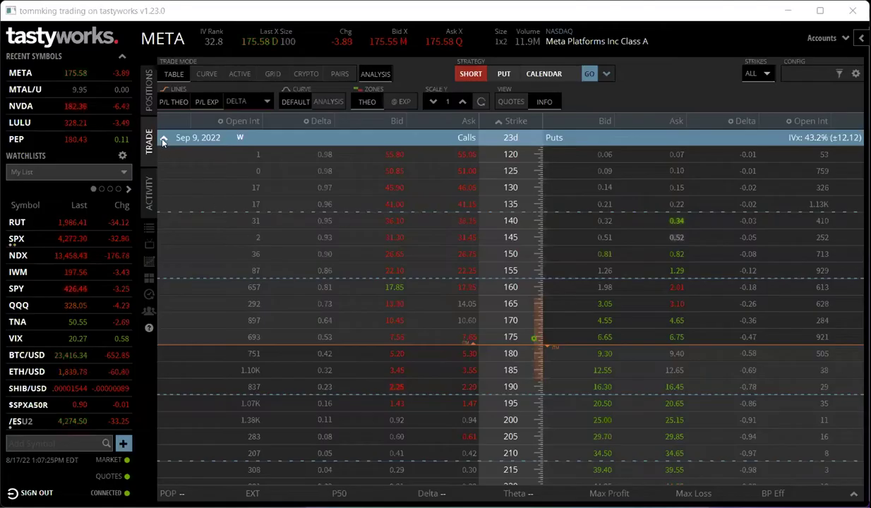
pyautogui.click(163, 139)
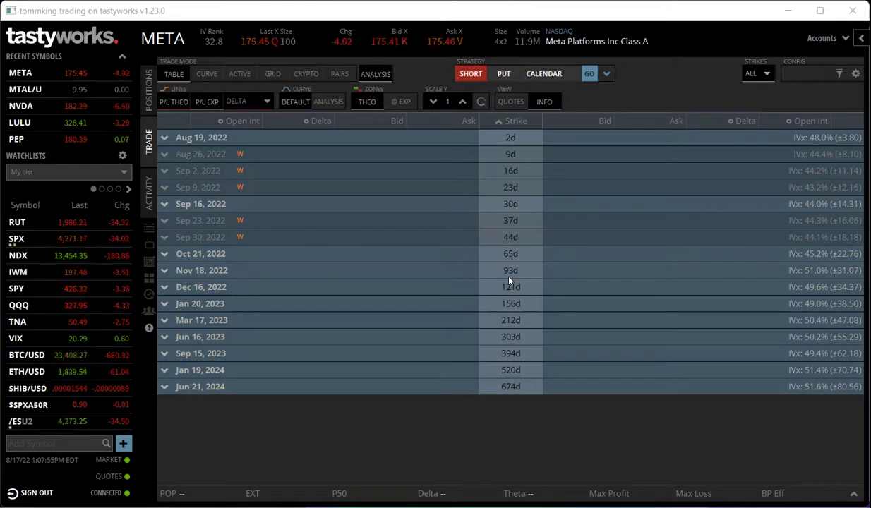
pyautogui.click(515, 205)
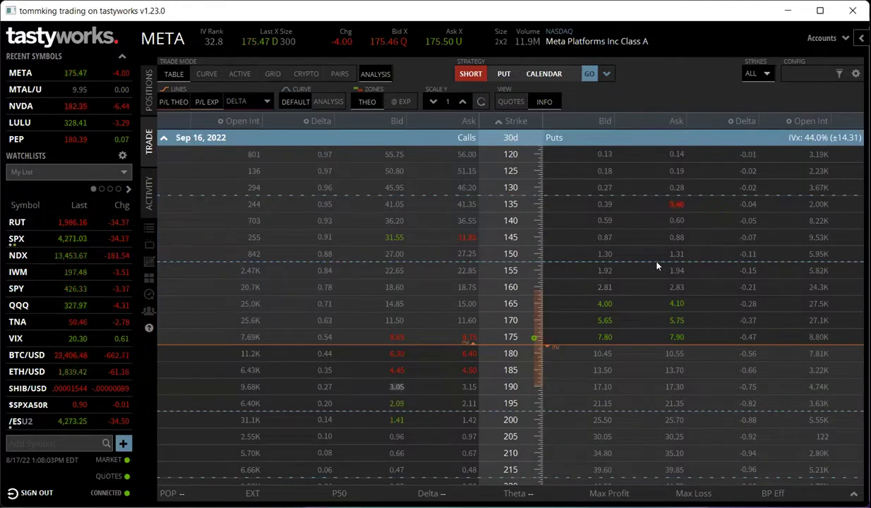
pyautogui.click(605, 271)
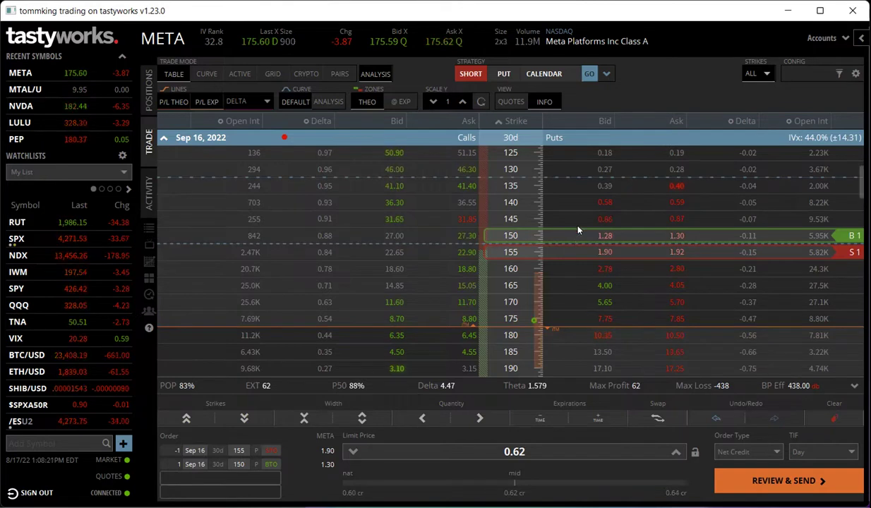
# Move the META Sep 16 put spread down to the 150/145 strikes and raise its quantity to 10 contracts.
pyautogui.scroll(1, 577, 230)
pyautogui.scroll(1, 563, 226)
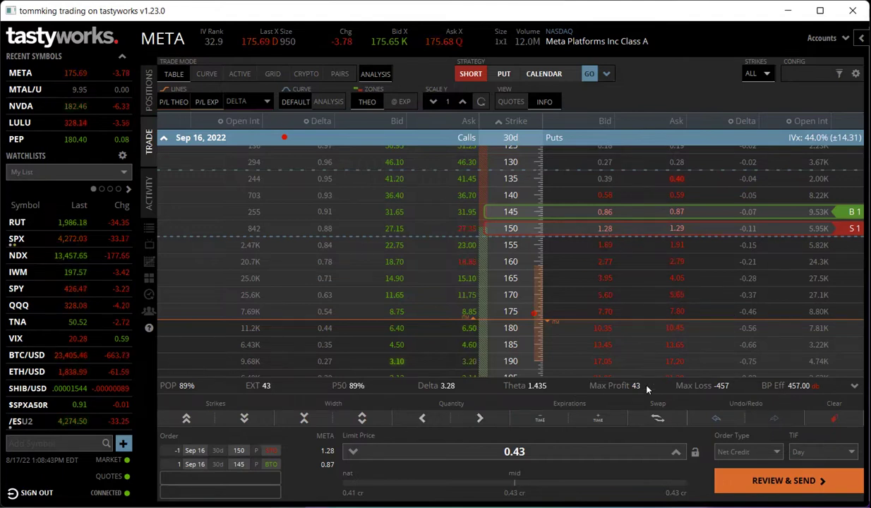
pyautogui.click(477, 418)
pyautogui.click(477, 418)
pyautogui.click(477, 419)
pyautogui.click(477, 418)
pyautogui.click(477, 418)
pyautogui.click(477, 418)
pyautogui.click(477, 418)
pyautogui.click(477, 418)
pyautogui.click(477, 418)
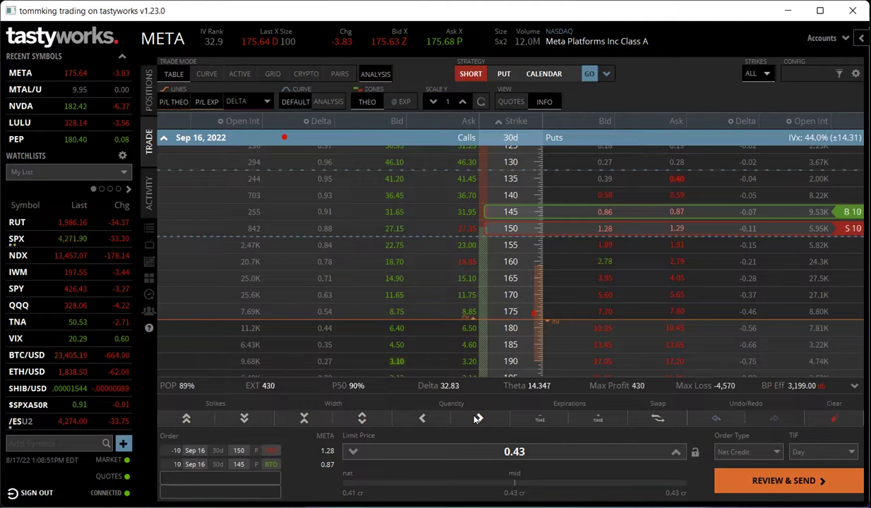
# Reduce the META 150/145 put spread to 7 contracts and bring it back to 10.
pyautogui.click(426, 419)
pyautogui.click(426, 419)
pyautogui.click(425, 419)
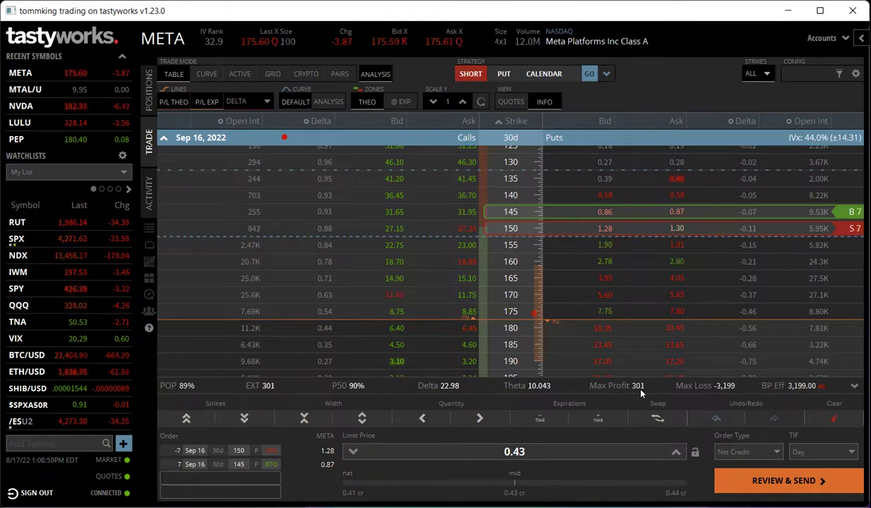
pyautogui.click(479, 419)
pyautogui.click(479, 419)
pyautogui.click(479, 419)
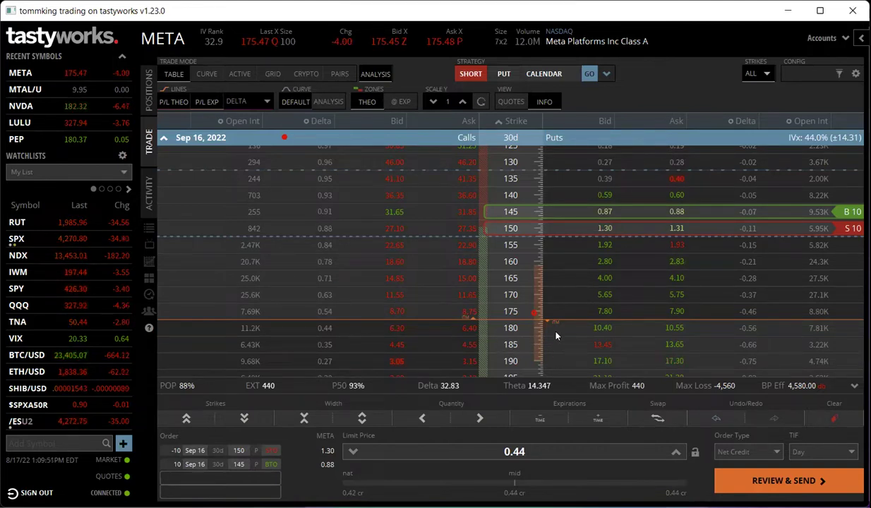
# Increase the META put spread's quantity by two more contracts.
pyautogui.click(480, 417)
pyautogui.click(479, 418)
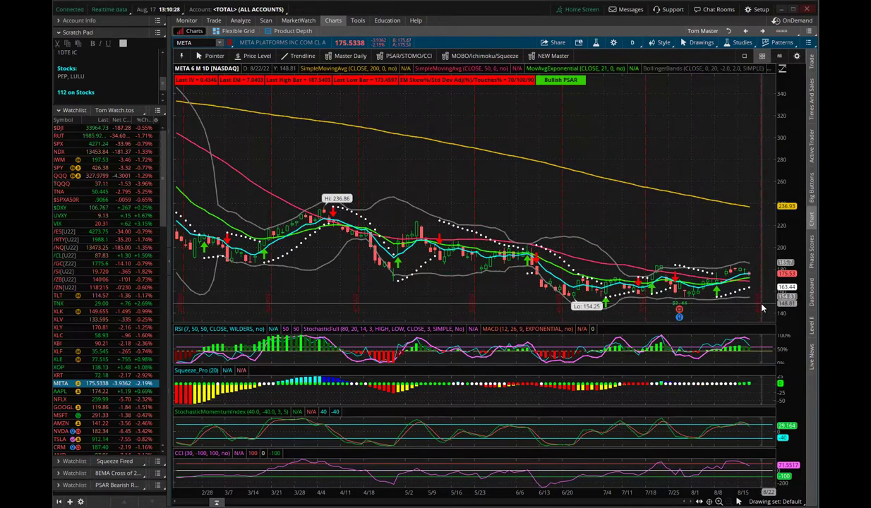
# Switch to thinkorswim and examine META's 3-year weekly chart, returning to the 6-month daily view.
pyautogui.click(638, 44)
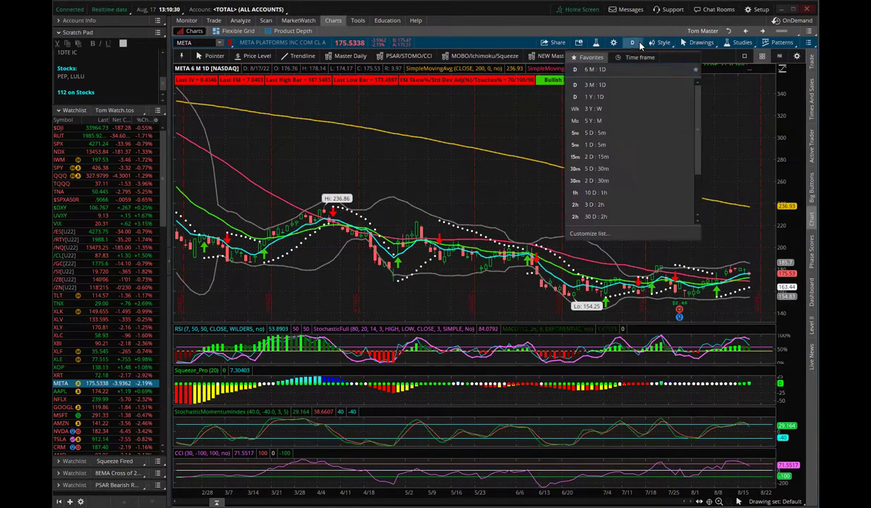
pyautogui.click(625, 108)
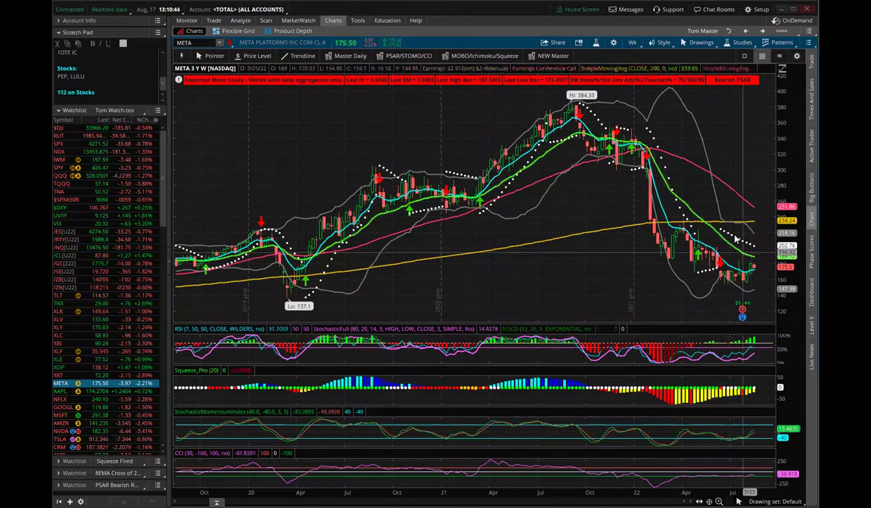
pyautogui.click(632, 44)
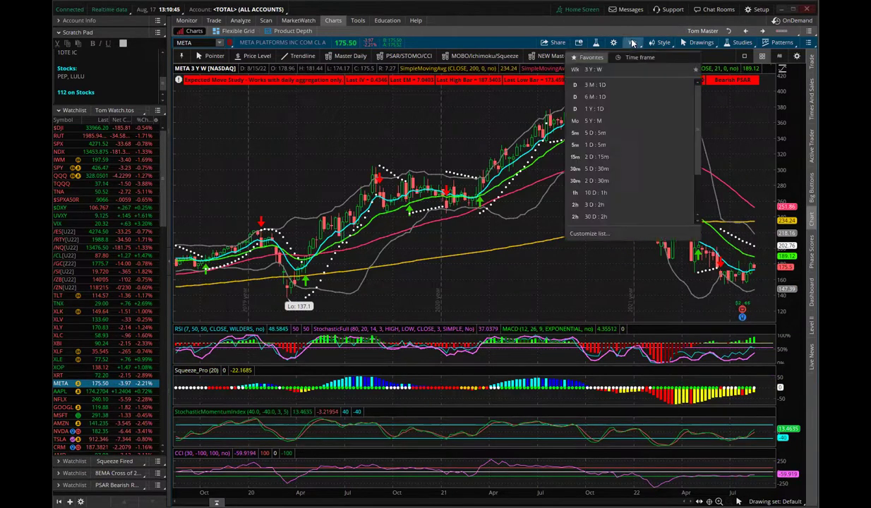
pyautogui.click(610, 98)
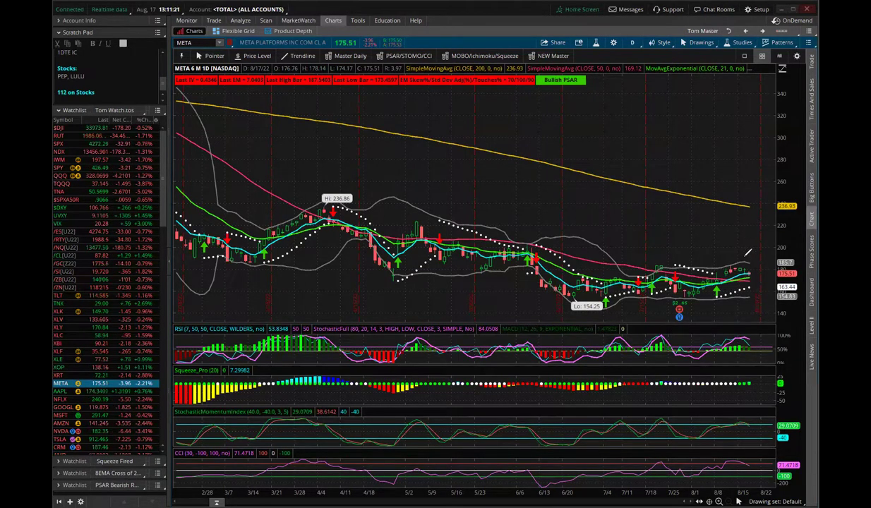
# Mark META's latest price action with a freehand downward arrow and annotate the recent indicator readings with arrows and circles.
pyautogui.moveTo(724, 253); pyautogui.dragTo(771, 270)
pyautogui.moveTo(731, 328)
pyautogui.mouseDown()
pyautogui.moveTo(768, 341)
pyautogui.moveTo(732, 357)
pyautogui.moveTo(742, 332)
pyautogui.mouseUp()
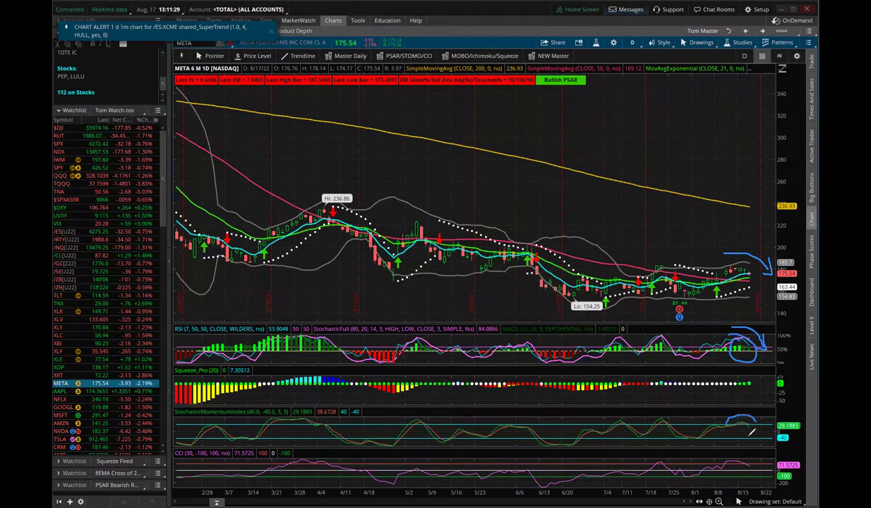
pyautogui.moveTo(754, 406); pyautogui.dragTo(756, 416)
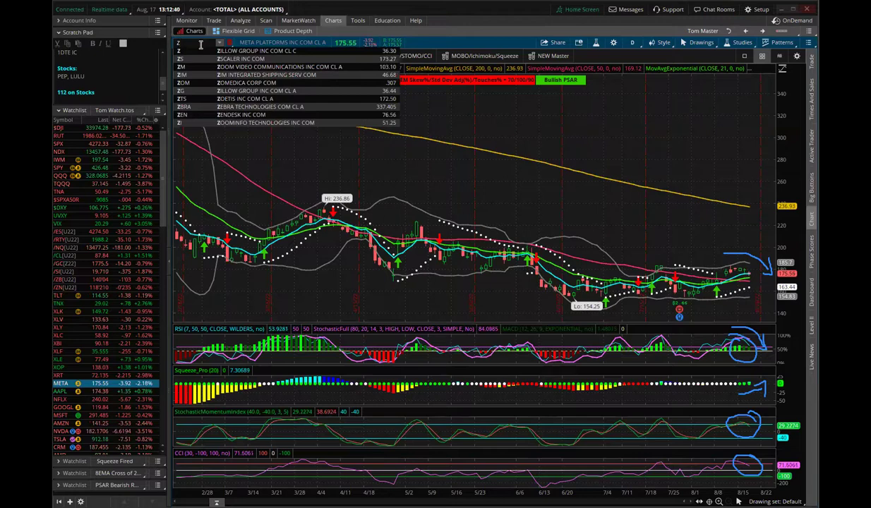
# Load the chart for symbol Z, examine its 3-year weekly view and return to the 6-month daily view.
pyautogui.press('Return')
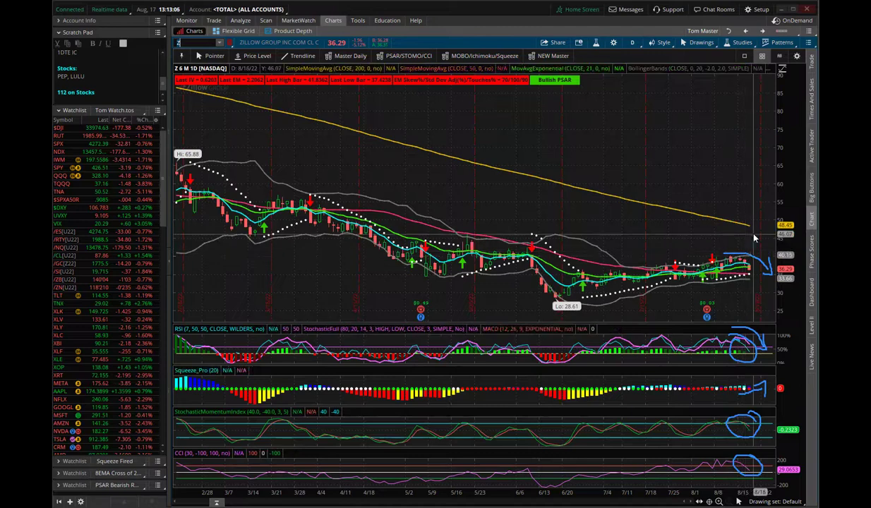
pyautogui.click(631, 43)
pyautogui.click(596, 110)
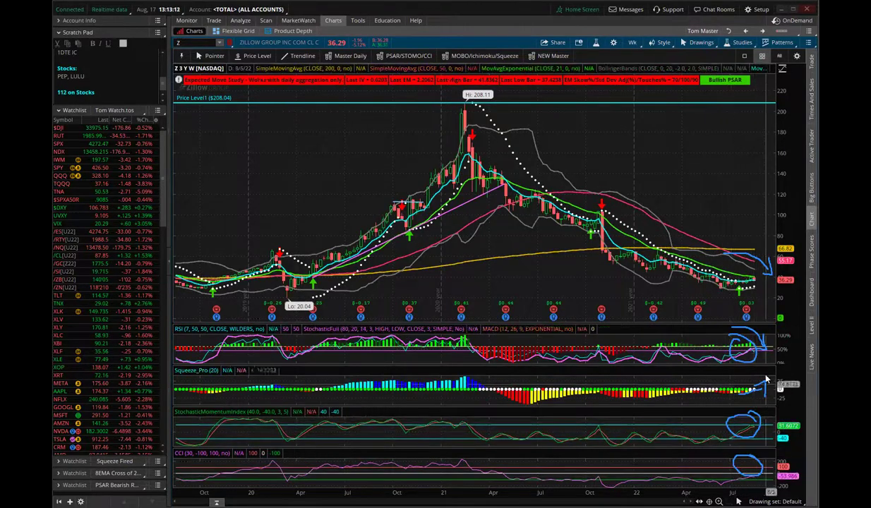
pyautogui.click(631, 42)
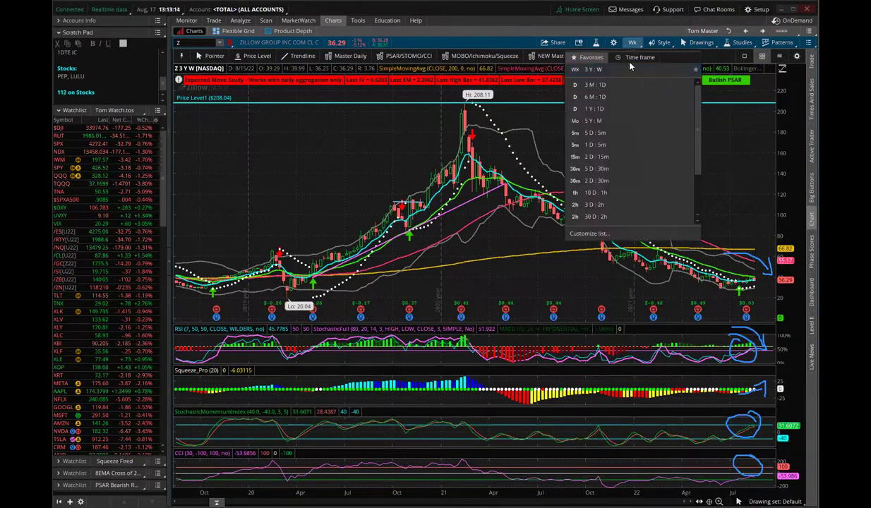
pyautogui.click(621, 103)
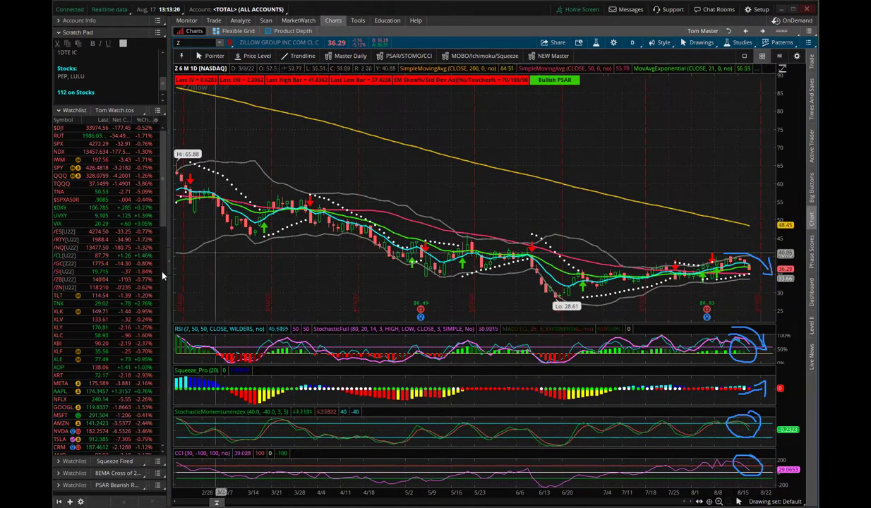
# Review the daily charts of TWLO, SHOP, DKNG, COST and WMT from the watchlist.
pyautogui.scroll(-5, 122, 322)
pyautogui.scroll(-3, 122, 328)
pyautogui.click(109, 321)
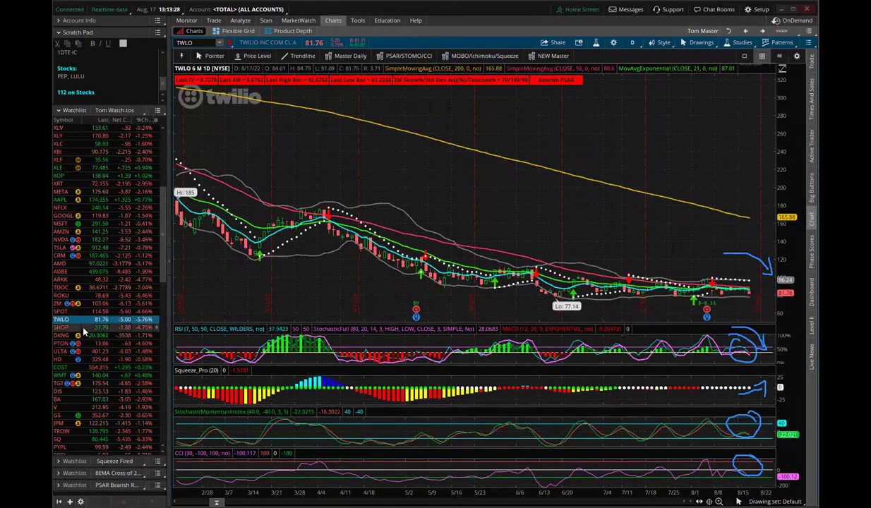
pyautogui.click(91, 328)
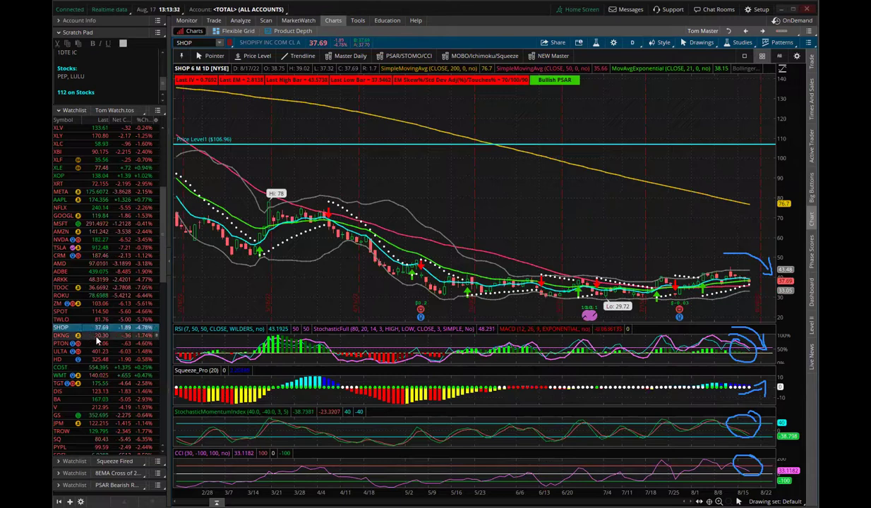
pyautogui.click(96, 339)
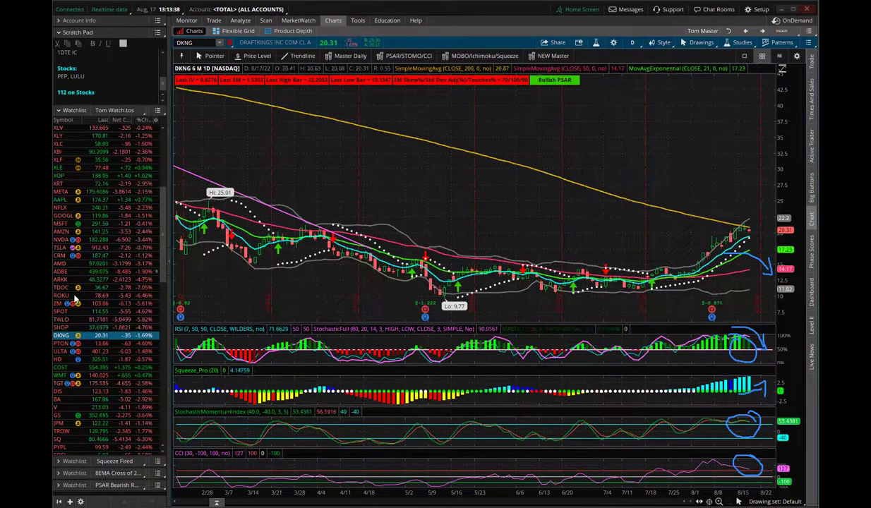
pyautogui.click(98, 367)
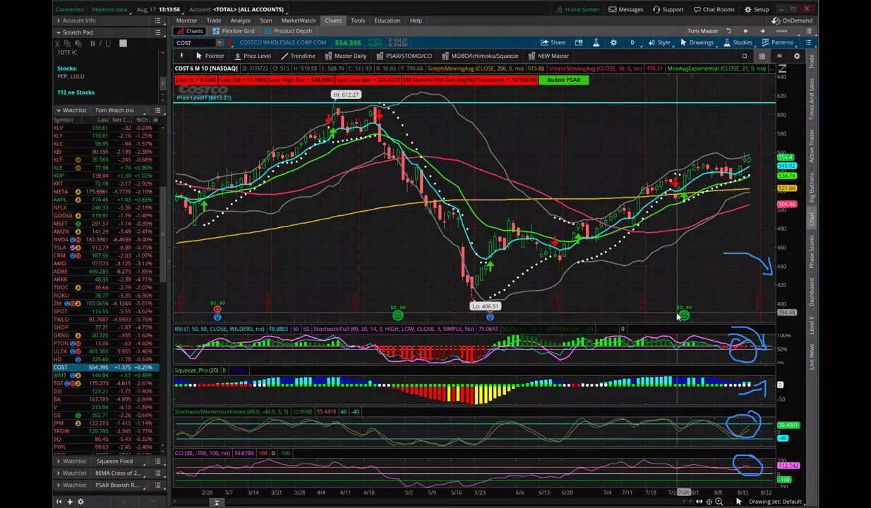
pyautogui.click(95, 376)
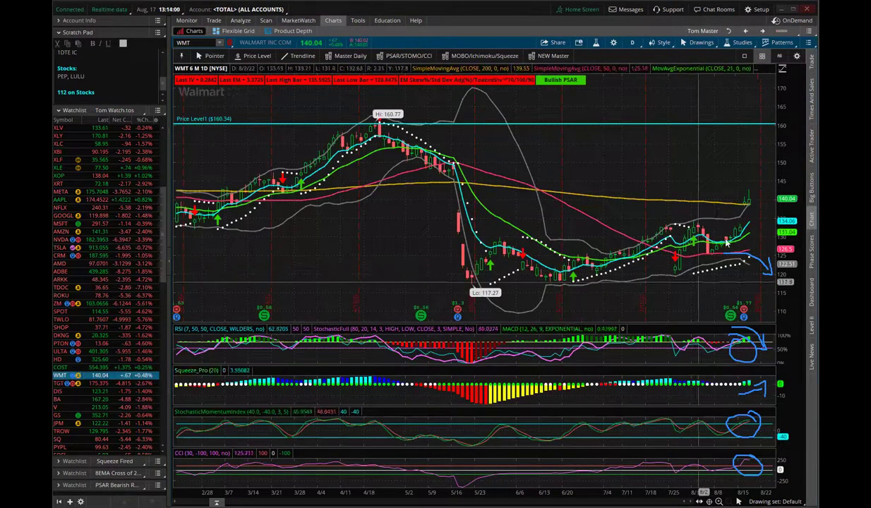
# Review the daily charts of NFLX, GOOGL, MSFT and AMZN from the watchlist.
pyautogui.scroll(3, 90, 277)
pyautogui.click(94, 280)
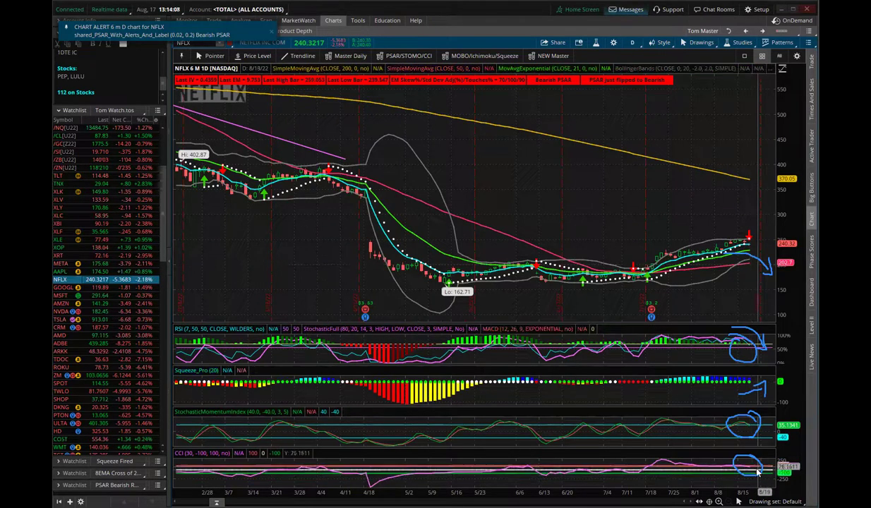
pyautogui.click(103, 288)
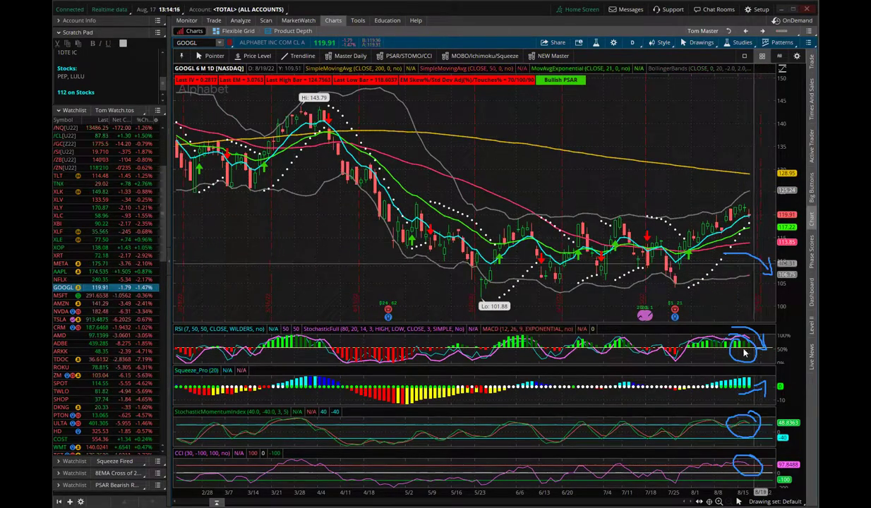
pyautogui.click(93, 296)
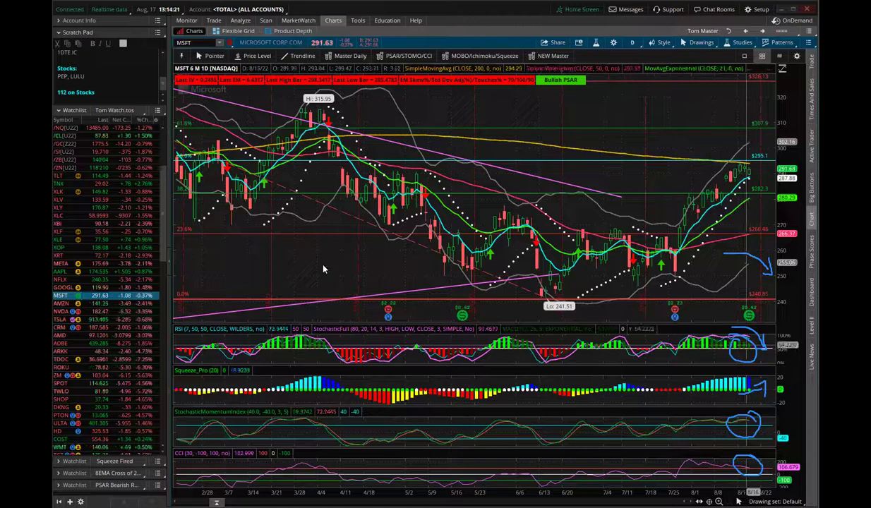
pyautogui.click(91, 304)
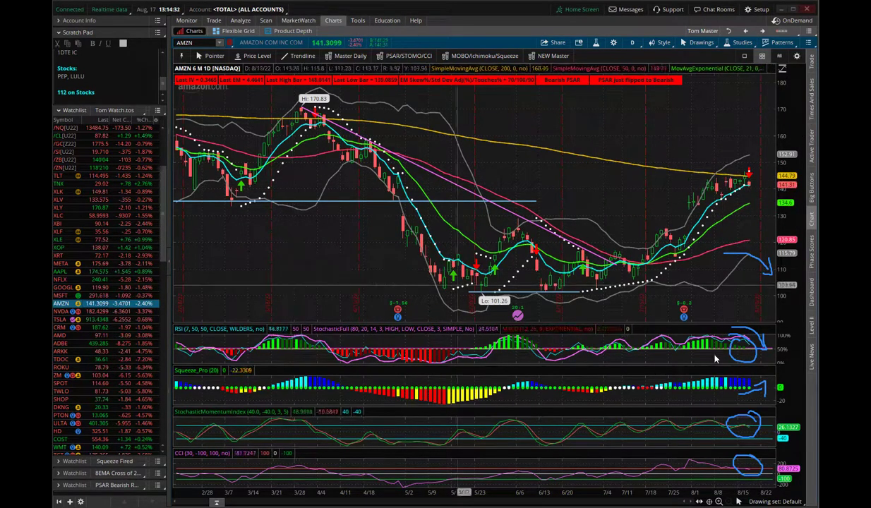
# Review the daily charts of EBAY, BAM and COIN near the end of the watchlist.
pyautogui.scroll(-8, 107, 390)
pyautogui.scroll(-10, 102, 374)
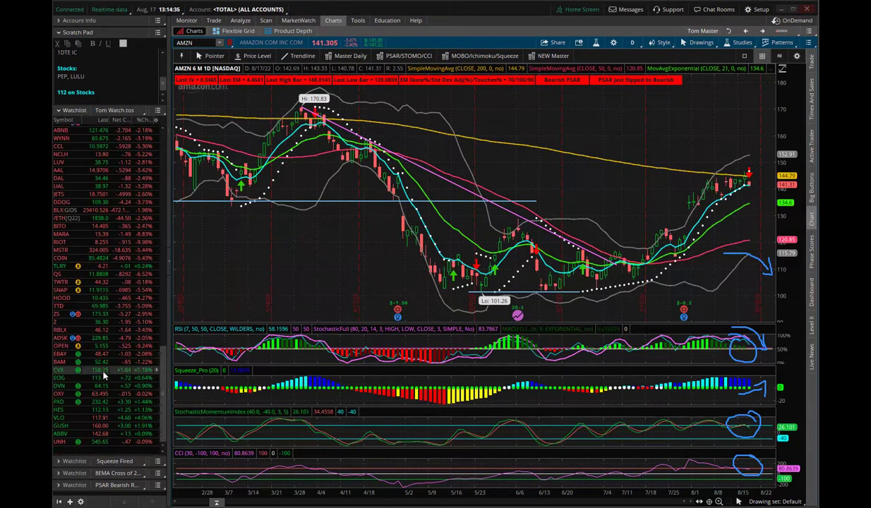
pyautogui.click(96, 353)
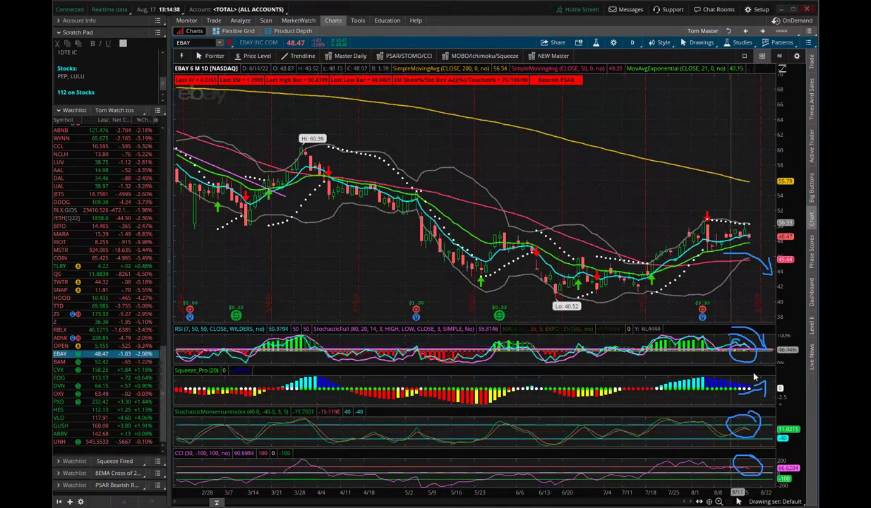
pyautogui.click(96, 361)
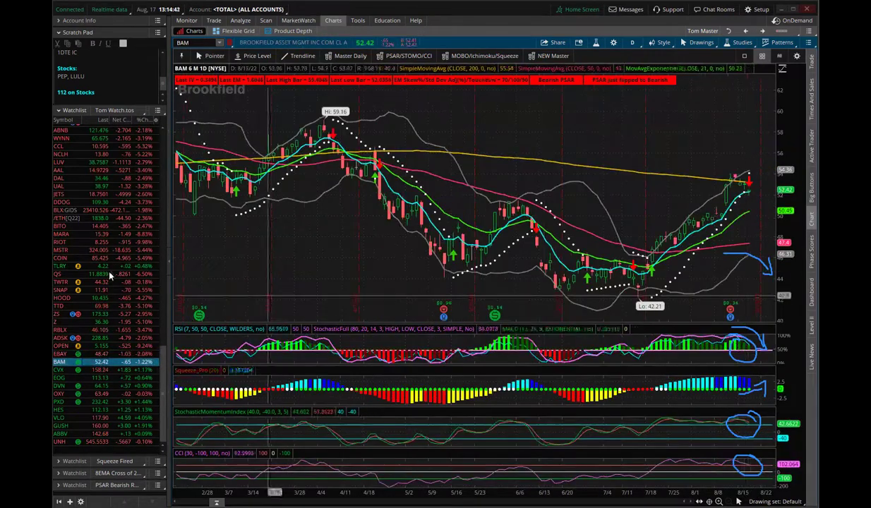
pyautogui.click(90, 256)
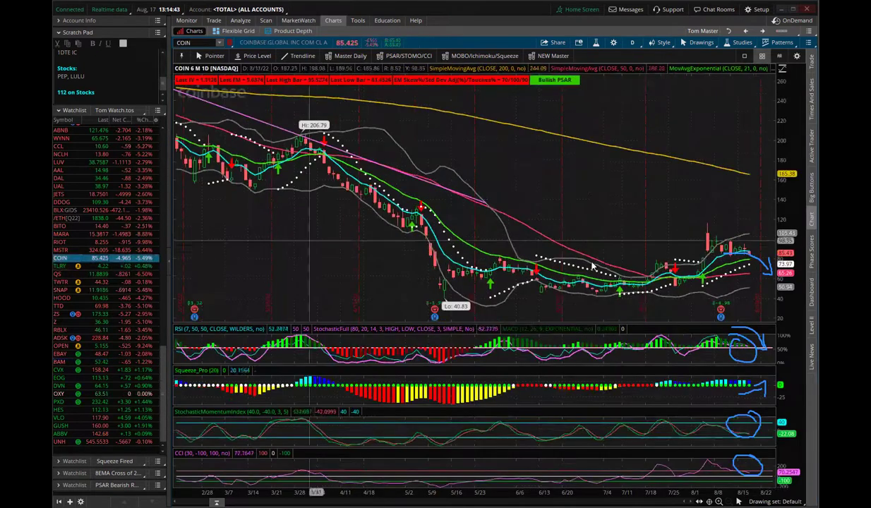